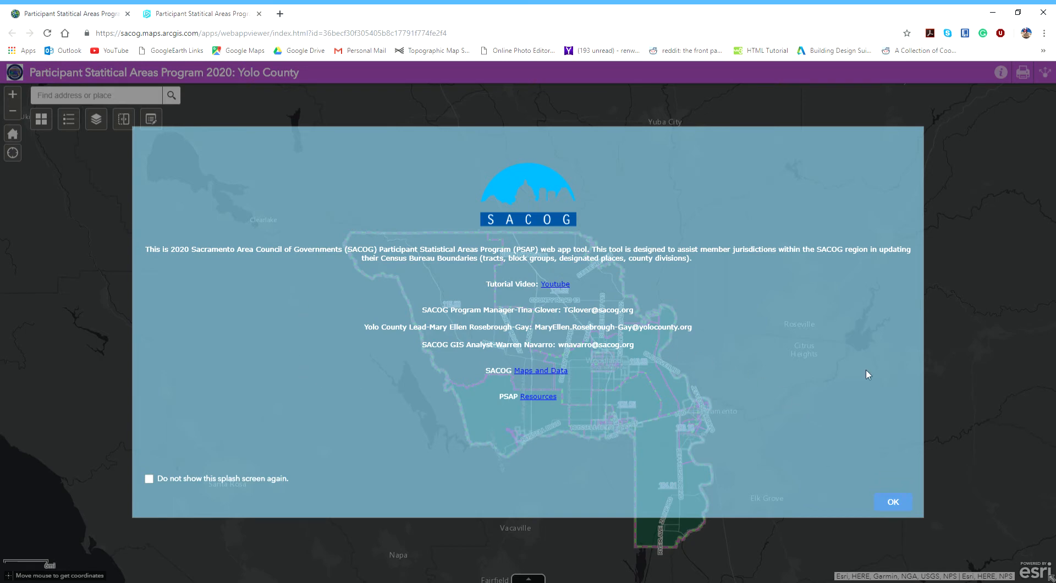
- Dismiss the splash screen and try out panning and zooming the Yolo County map, including a return to the default extent
{"action": "left_click", "coordinate": [880, 502]}
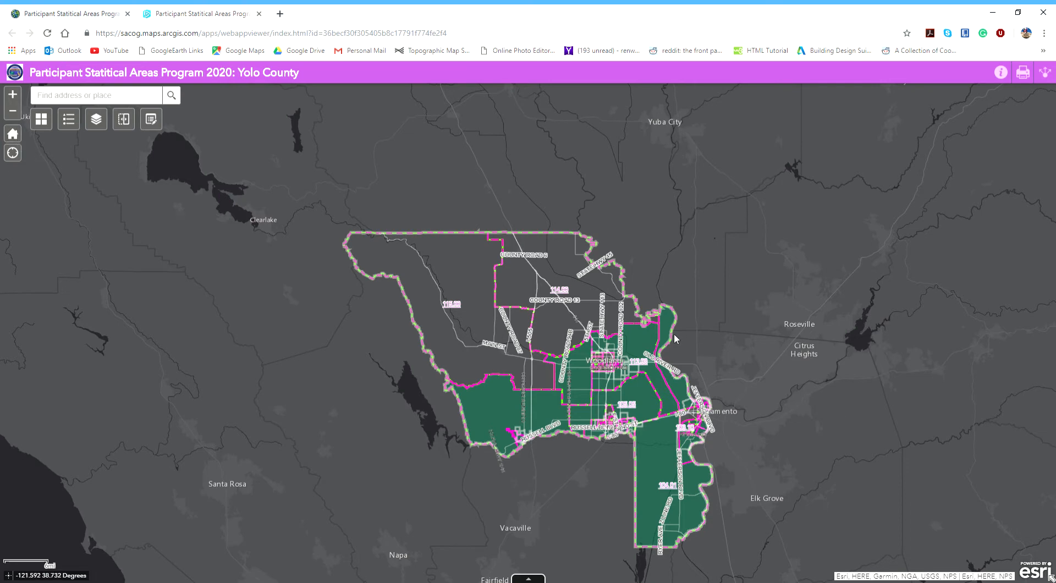
{"action": "left_click_drag", "start_coordinate": [675, 338], "coordinate": [619, 302]}
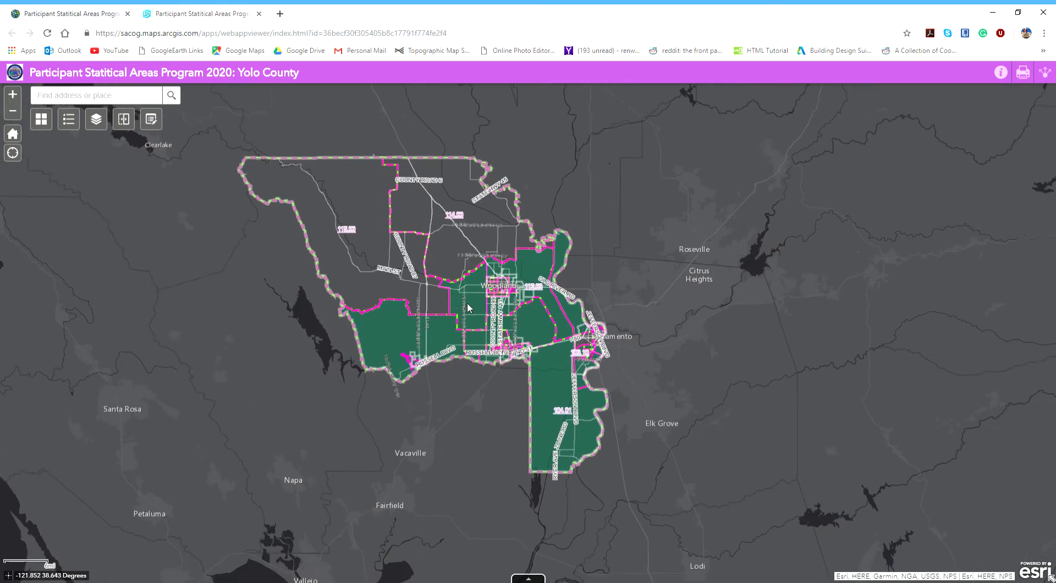
{"action": "scroll", "coordinate": [596, 355], "scroll_direction": "up", "scroll_amount": 5}
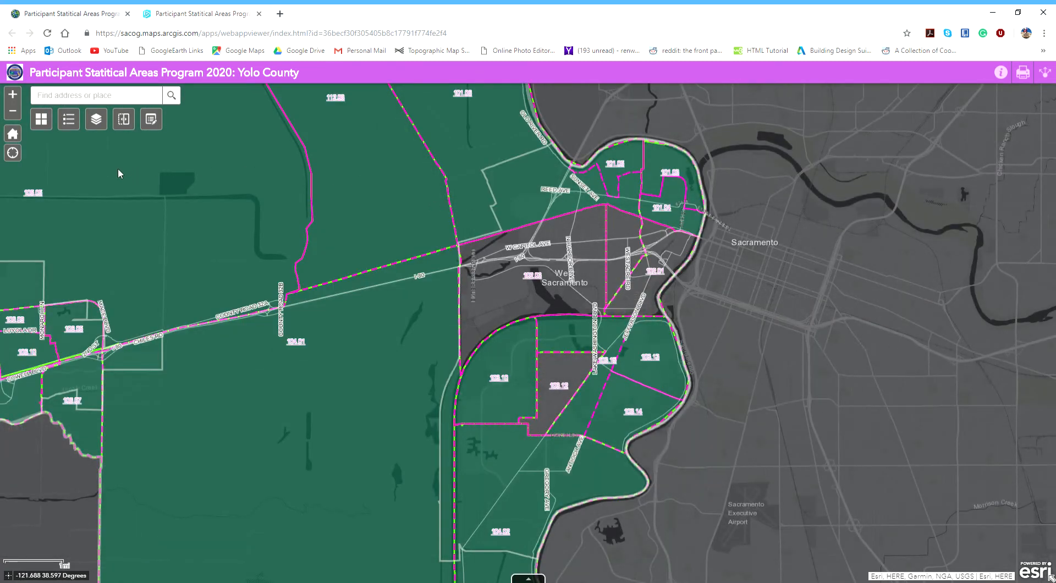
{"action": "left_click", "coordinate": [13, 134]}
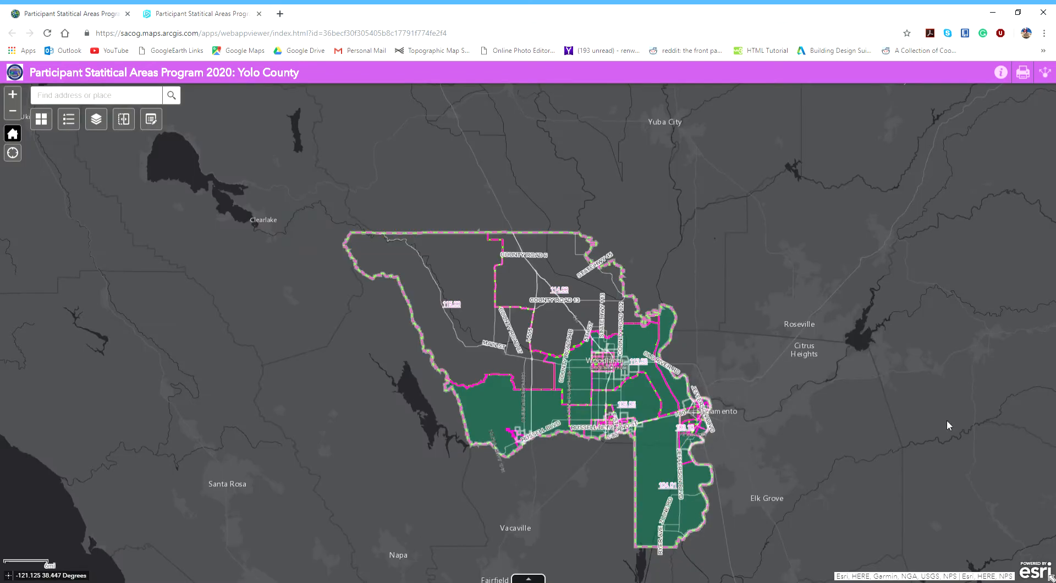
{"action": "left_click", "coordinate": [12, 95]}
{"action": "left_click", "coordinate": [13, 112]}
{"action": "scroll", "coordinate": [602, 320], "scroll_direction": "up", "scroll_amount": 1}
{"action": "scroll", "coordinate": [602, 319], "scroll_direction": "down", "scroll_amount": 1}
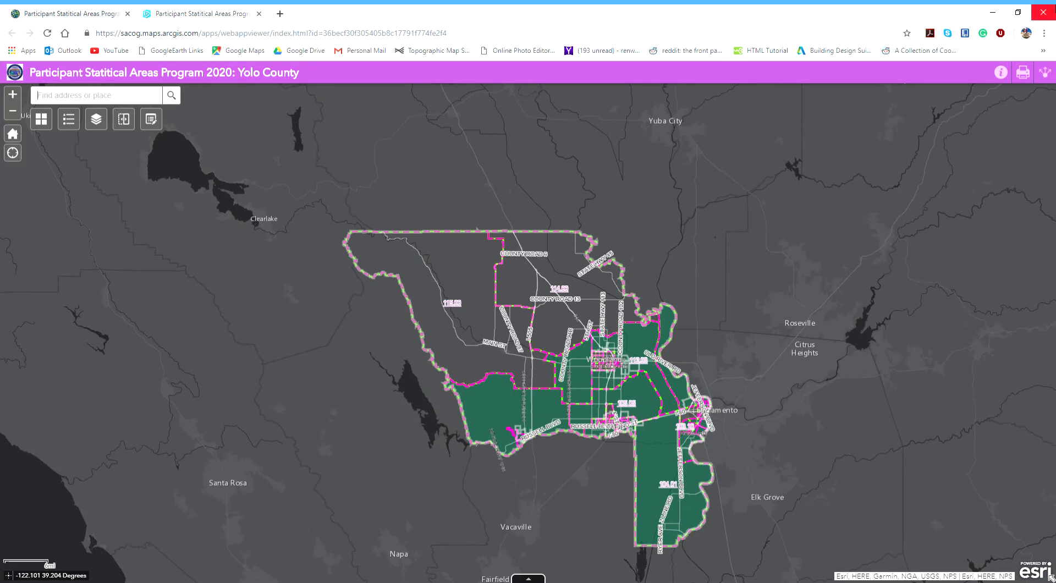
- Search for the street address in Woodland, CA, close its result pop-up, and return the map to the default extent
{"action": "type", "text": "625"}
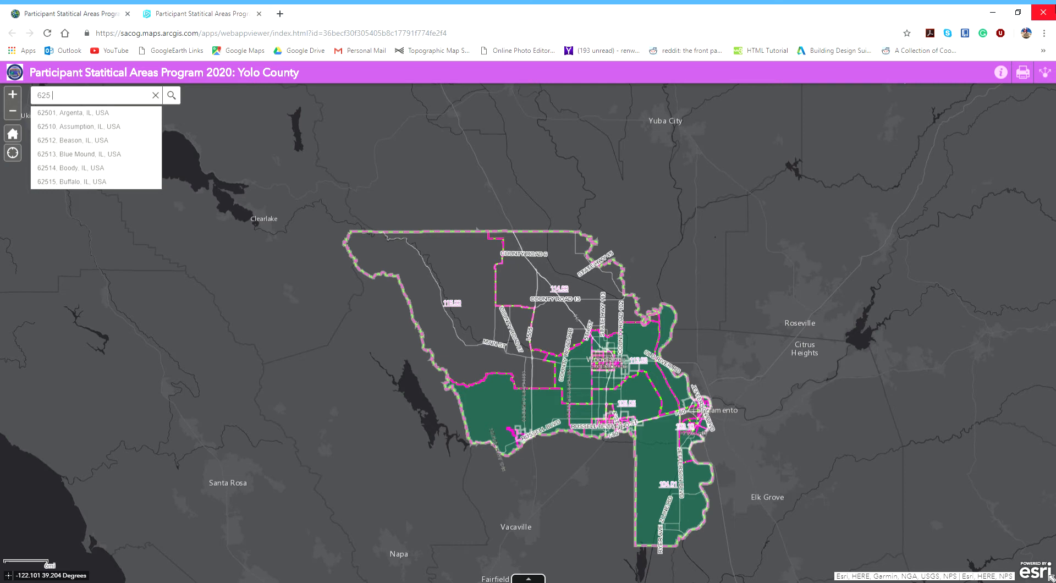
{"action": "type", "text": " court st"}
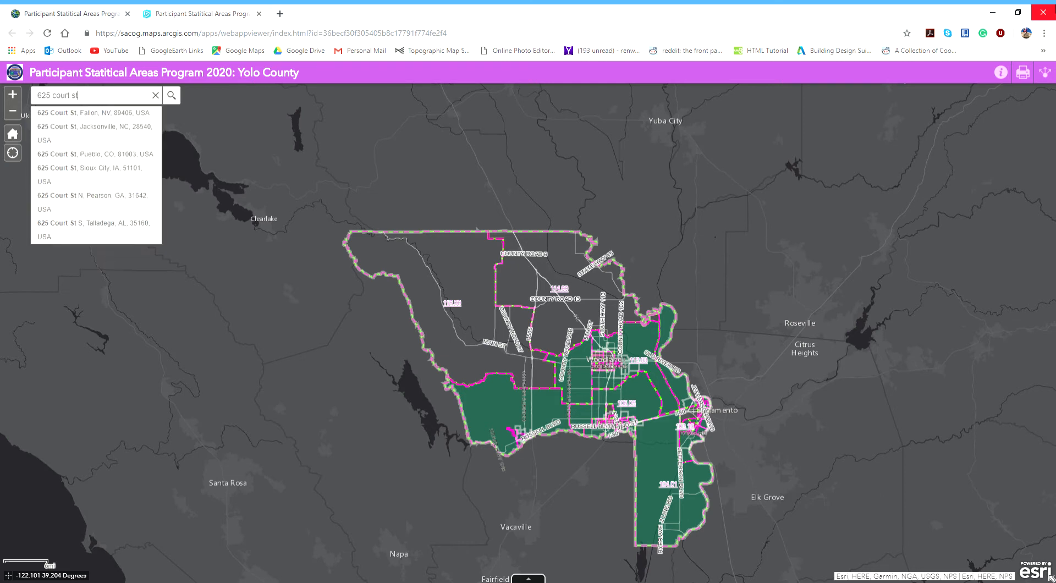
{"action": "type", "text": ", woodland, ca"}
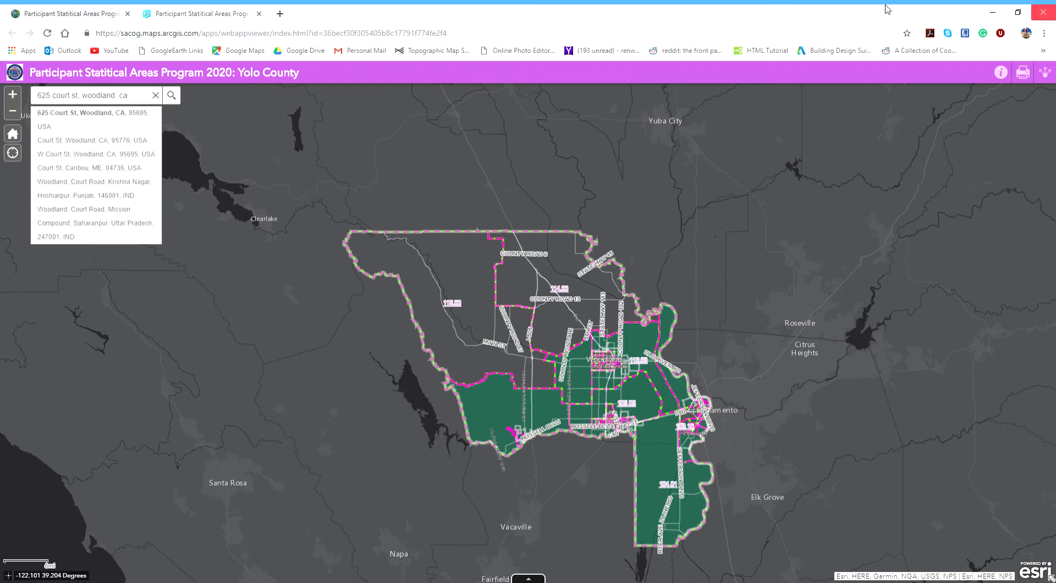
{"action": "left_click", "coordinate": [130, 122]}
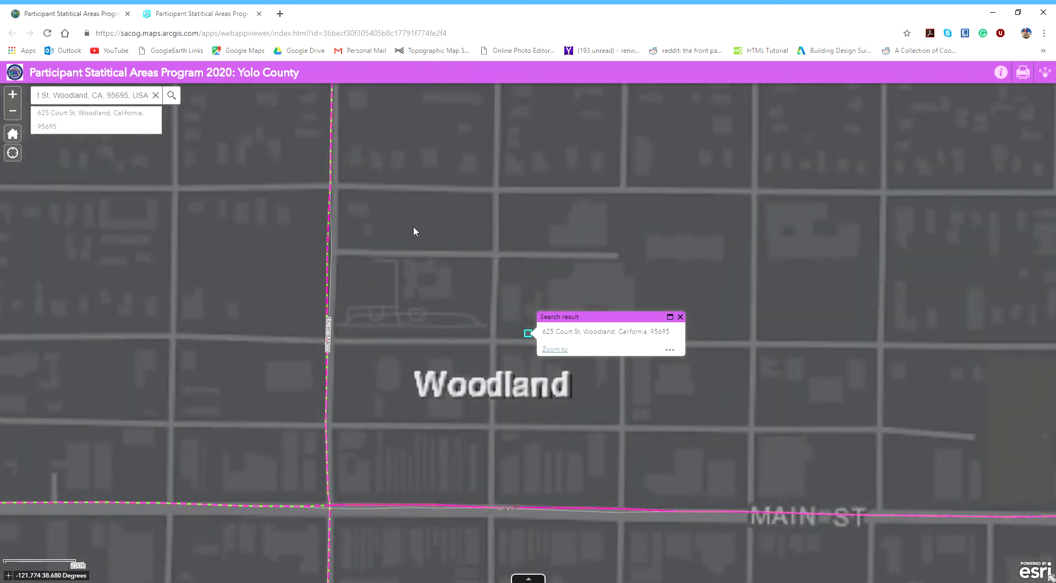
{"action": "left_click", "coordinate": [681, 317]}
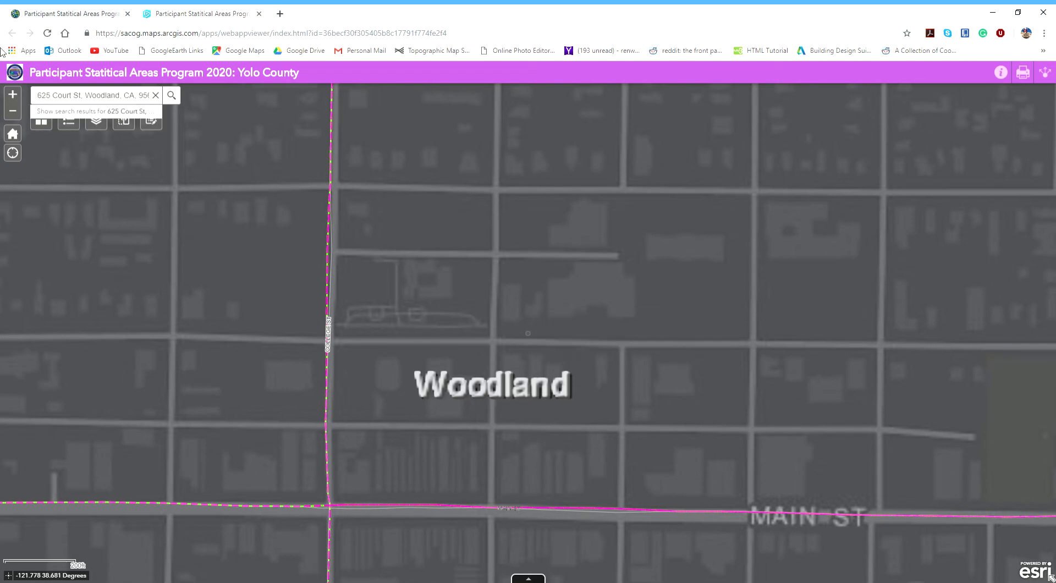
{"action": "left_click", "coordinate": [14, 134]}
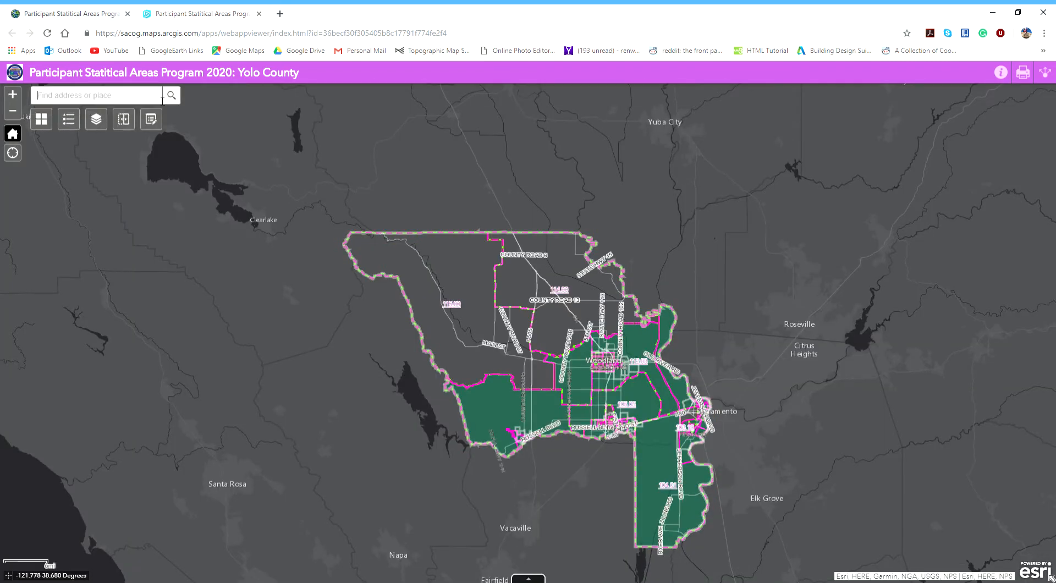
- Preview the Imagery, Light Gray Canvas and OpenStreetMap basemaps, and switch back to Dark Gray Canvas
{"action": "left_click", "coordinate": [41, 119]}
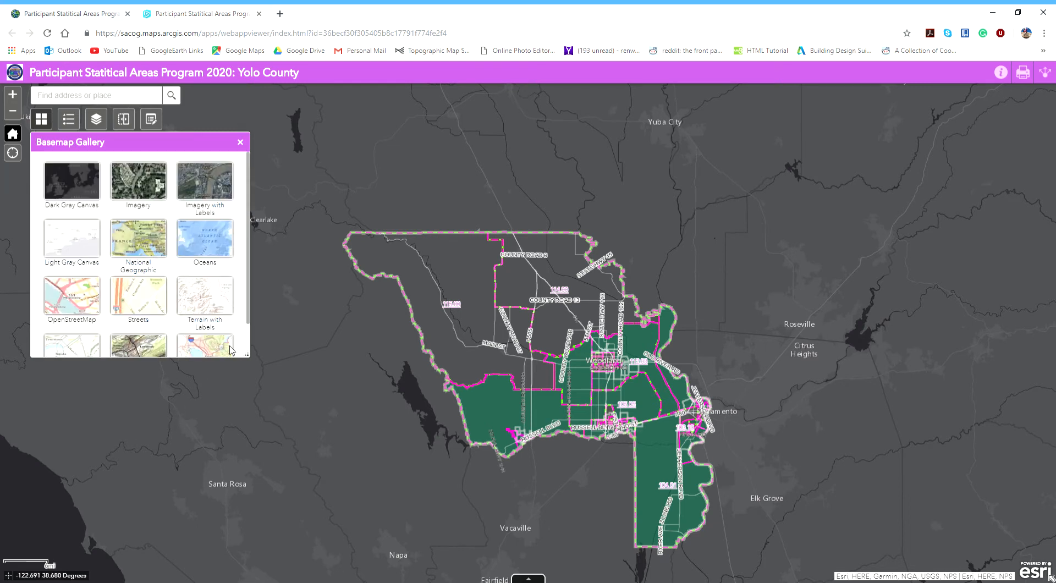
{"action": "scroll", "coordinate": [224, 301], "scroll_direction": "down", "scroll_amount": 2}
{"action": "scroll", "coordinate": [221, 275], "scroll_direction": "up", "scroll_amount": 2}
{"action": "left_click", "coordinate": [138, 181]}
{"action": "left_click", "coordinate": [41, 119]}
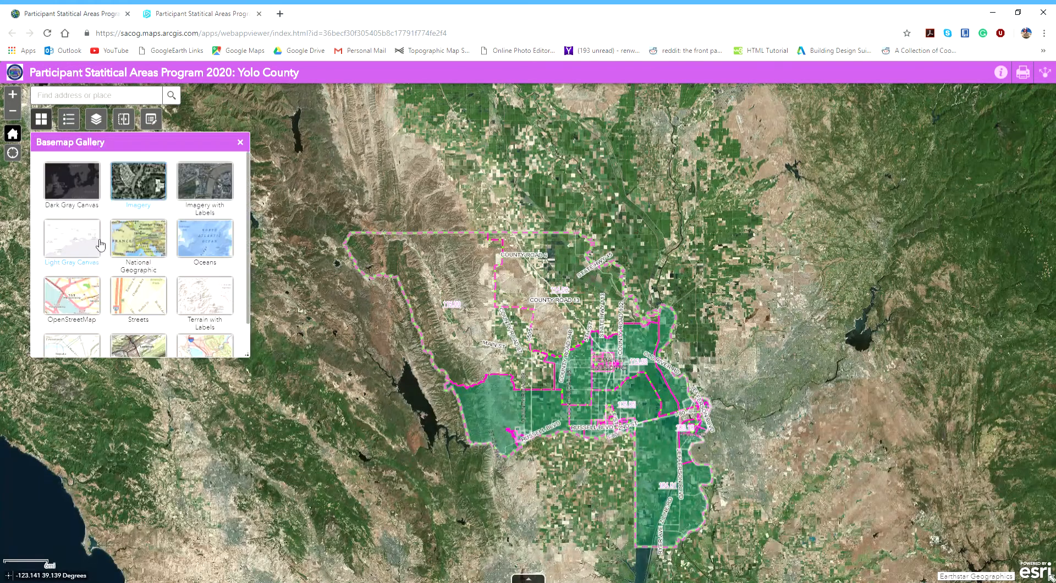
{"action": "left_click", "coordinate": [88, 245]}
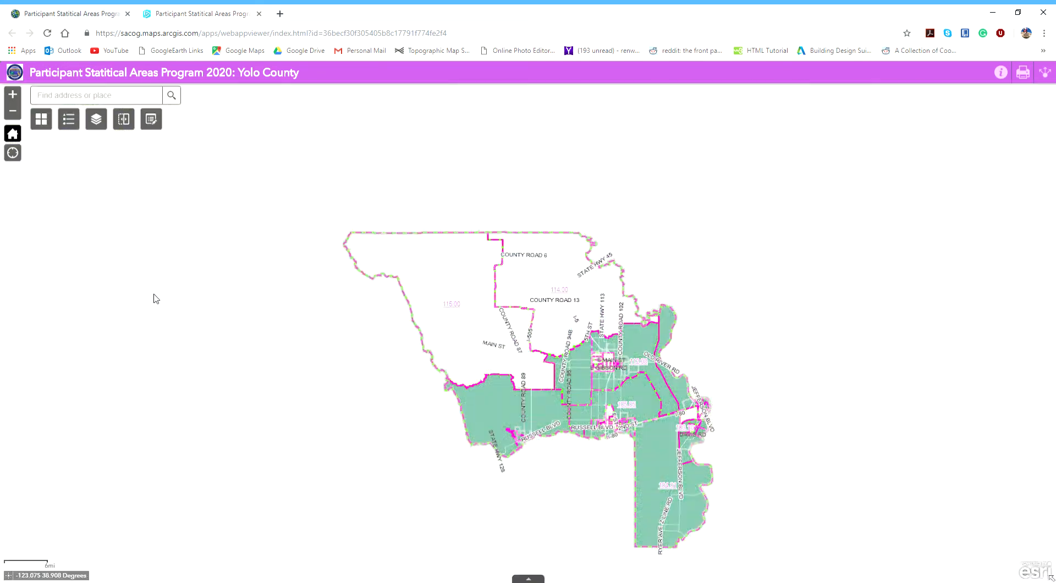
{"action": "left_click", "coordinate": [41, 119]}
{"action": "left_click", "coordinate": [78, 311]}
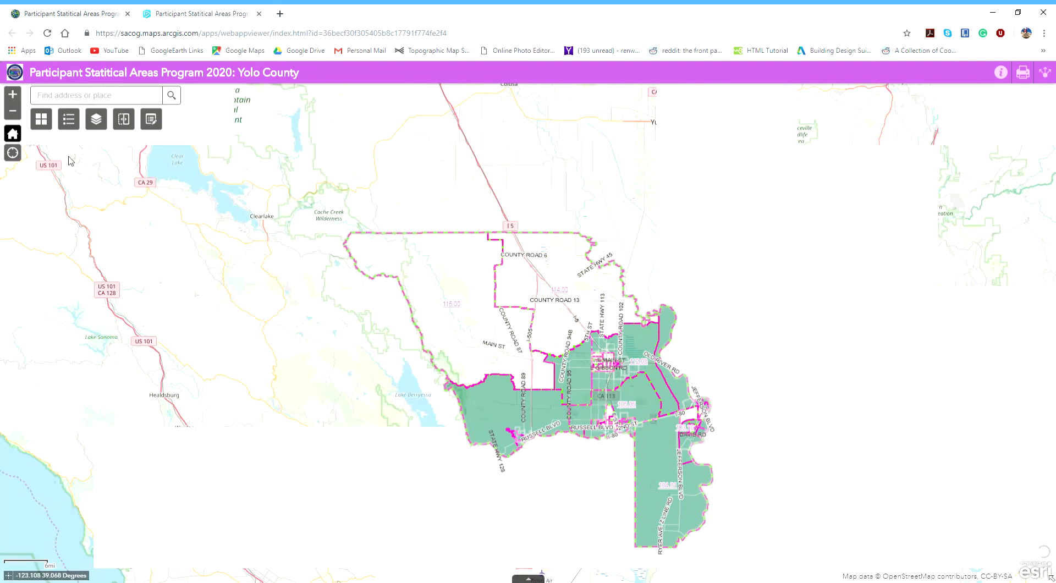
{"action": "left_click", "coordinate": [41, 119]}
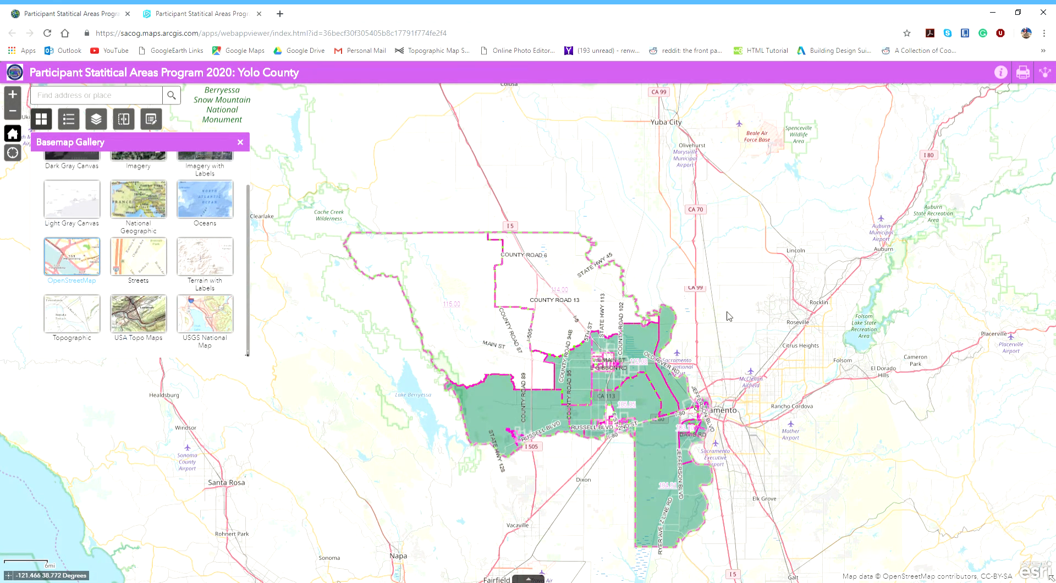
{"action": "scroll", "coordinate": [146, 268], "scroll_direction": "up", "scroll_amount": 2}
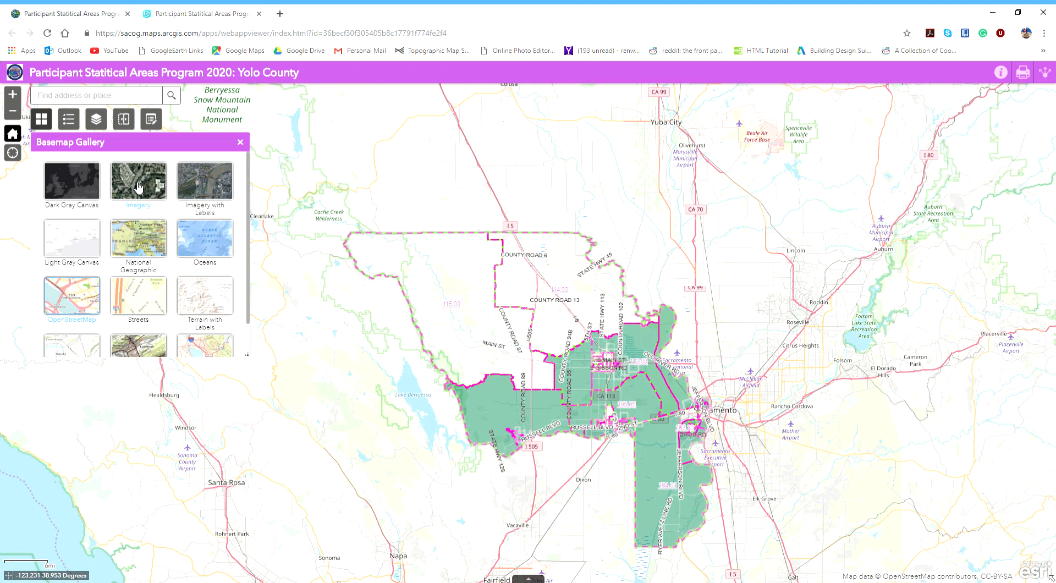
{"action": "left_click", "coordinate": [68, 190]}
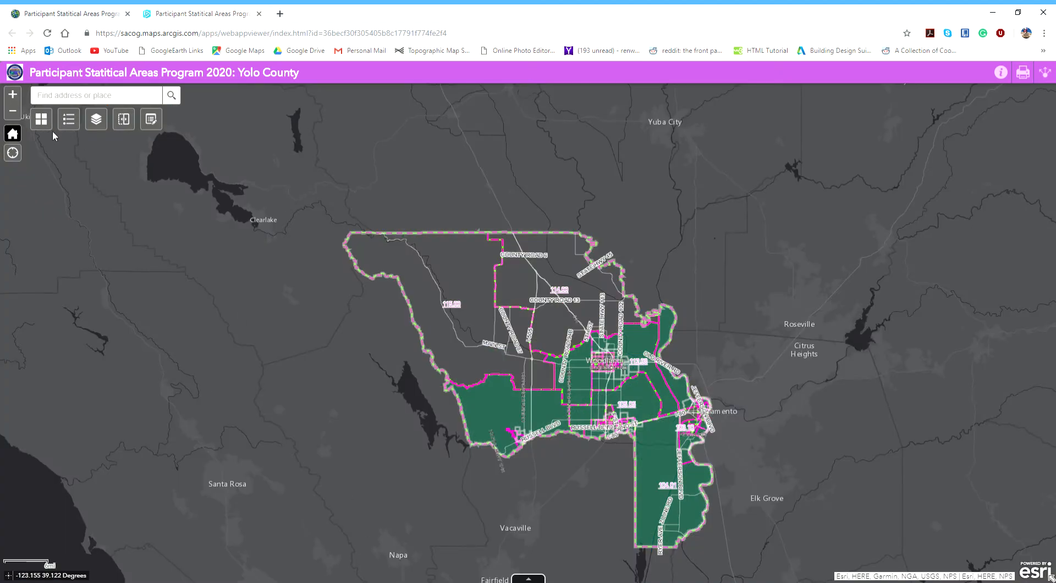
- Review the legend symbols for the PSAP and census tract layers, and close the legend
{"action": "left_click", "coordinate": [69, 122]}
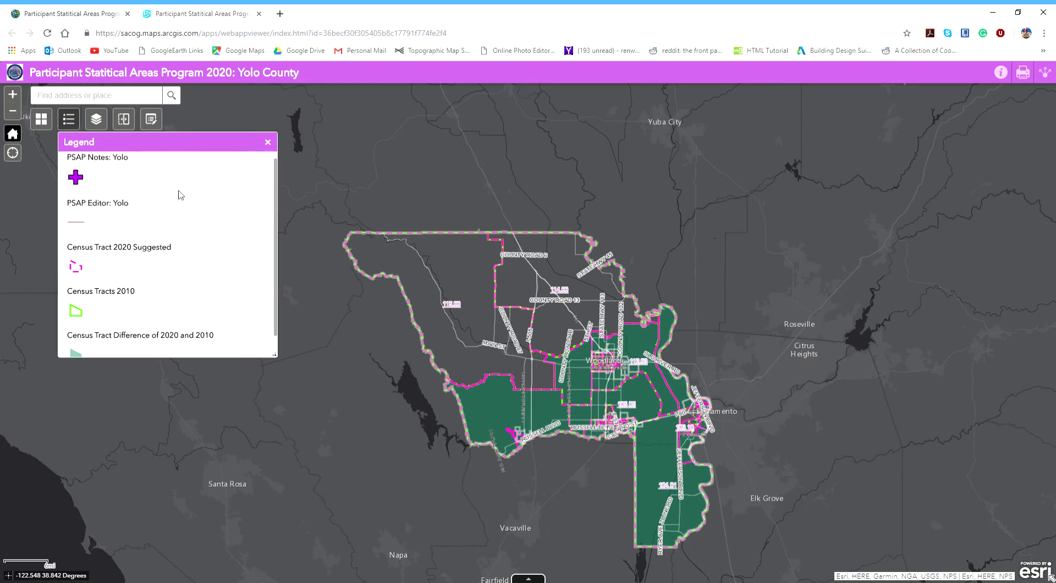
{"action": "scroll", "coordinate": [219, 282], "scroll_direction": "down", "scroll_amount": 1}
{"action": "scroll", "coordinate": [248, 322], "scroll_direction": "up", "scroll_amount": 2}
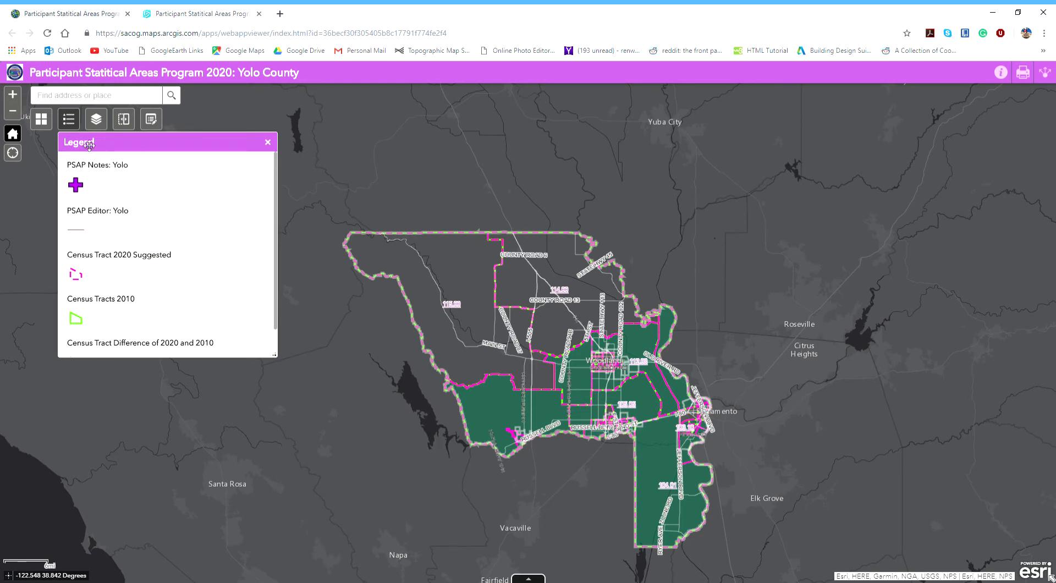
{"action": "scroll", "coordinate": [208, 261], "scroll_direction": "down", "scroll_amount": 1}
{"action": "scroll", "coordinate": [204, 262], "scroll_direction": "up", "scroll_amount": 1}
{"action": "scroll", "coordinate": [165, 311], "scroll_direction": "down", "scroll_amount": 2}
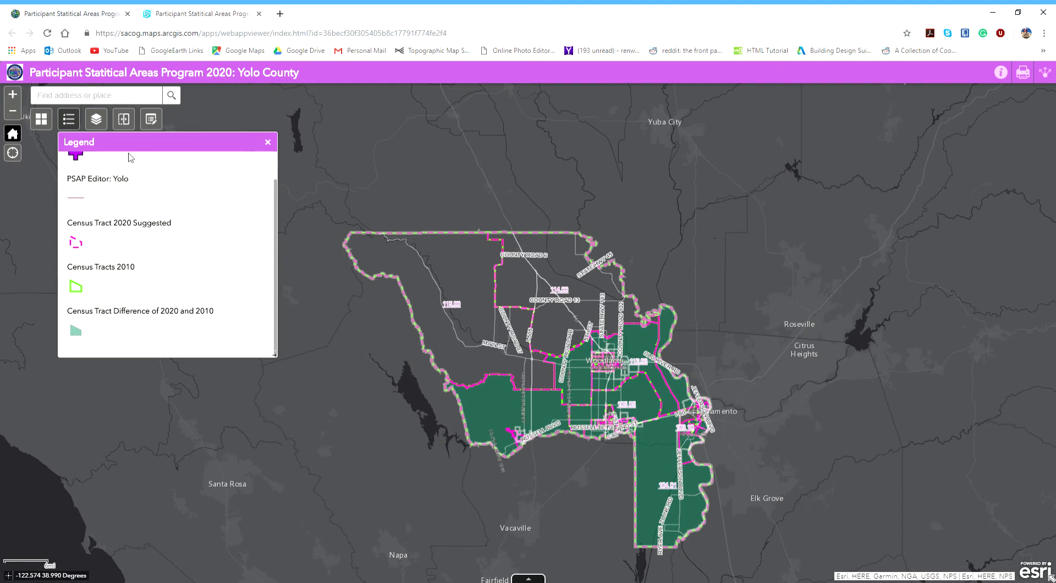
{"action": "left_click", "coordinate": [268, 142]}
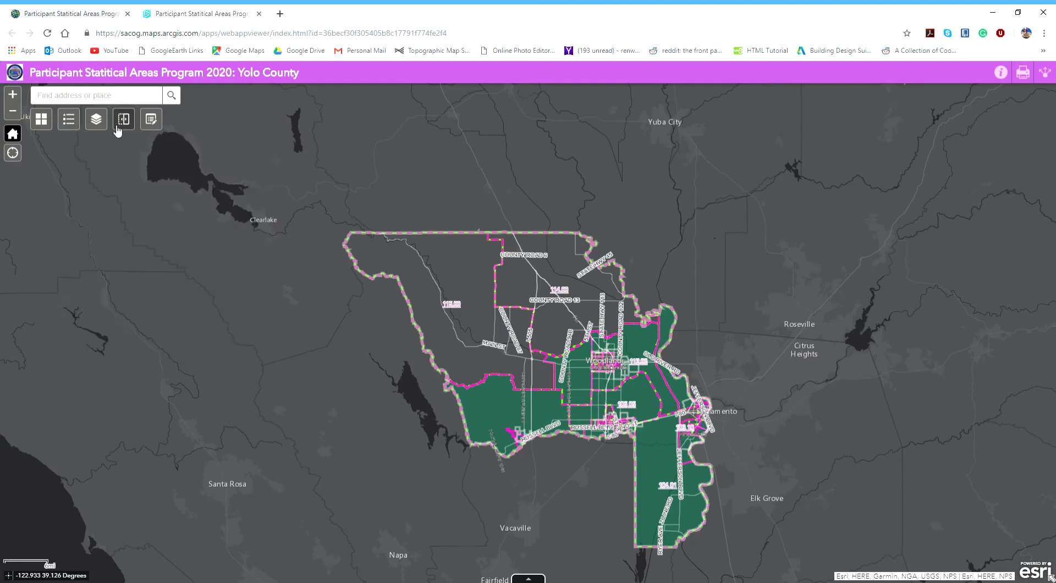
- Turn off the Major Roads, PSAP Notes: Yolo and PSAP Editor: Yolo layers in the layer list
{"action": "left_click", "coordinate": [97, 118]}
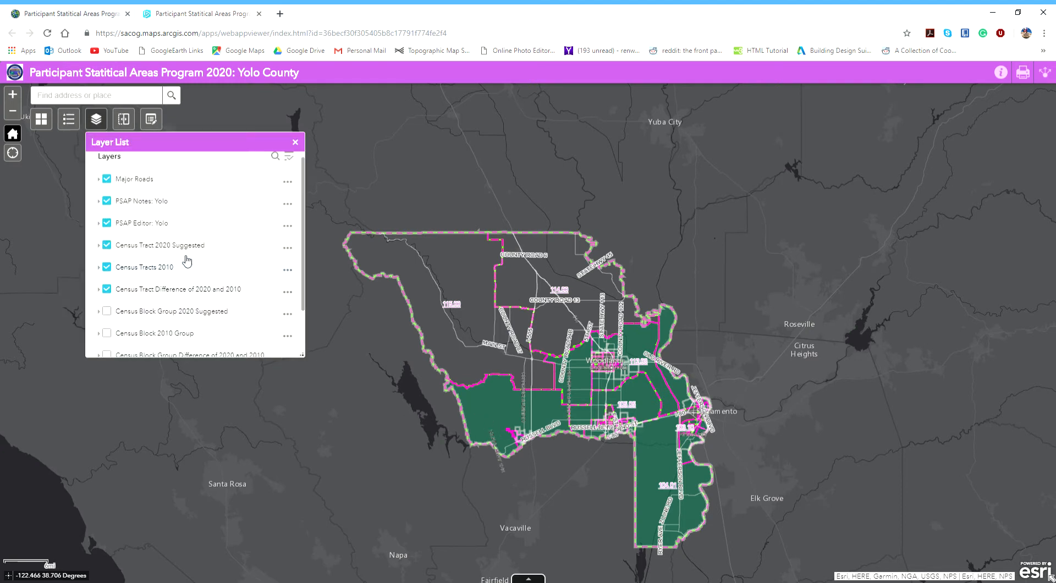
{"action": "scroll", "coordinate": [219, 239], "scroll_direction": "down", "scroll_amount": 2}
{"action": "scroll", "coordinate": [256, 289], "scroll_direction": "up", "scroll_amount": 3}
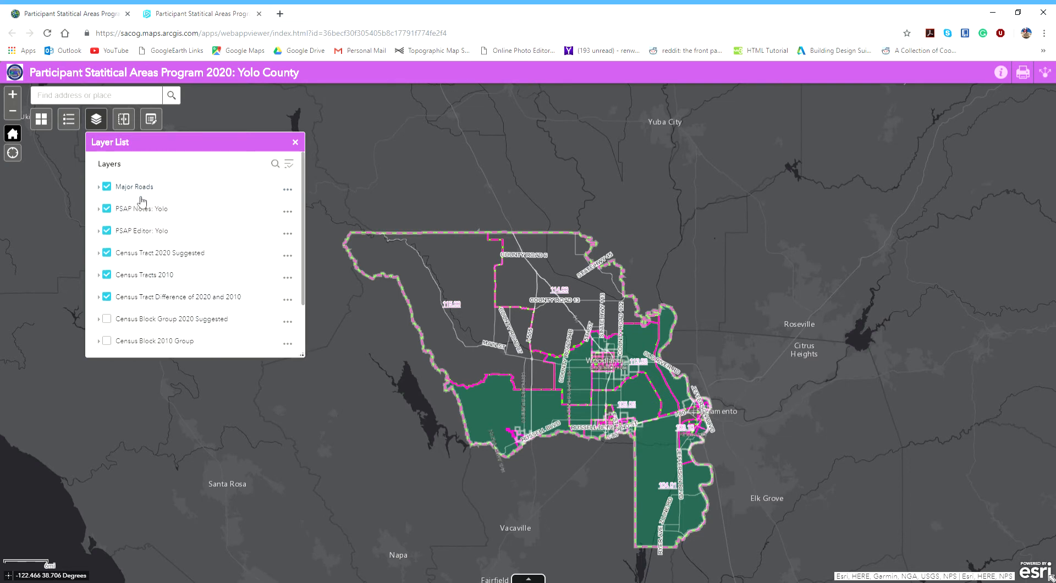
{"action": "left_click", "coordinate": [108, 188]}
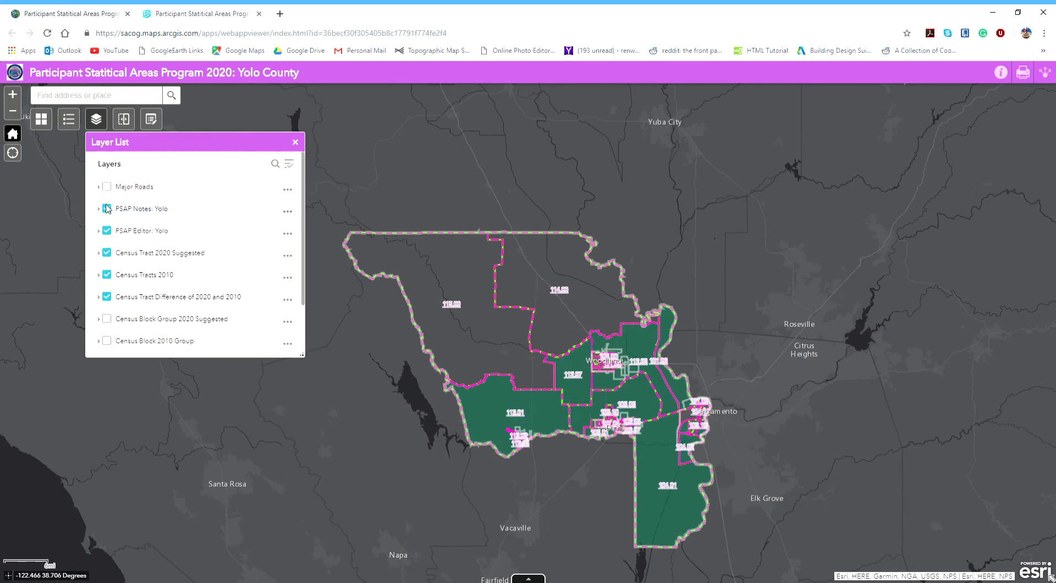
{"action": "left_click", "coordinate": [108, 209]}
- Hide the labels of the Census Tract 2020 Suggested layer
{"action": "left_click", "coordinate": [290, 256]}
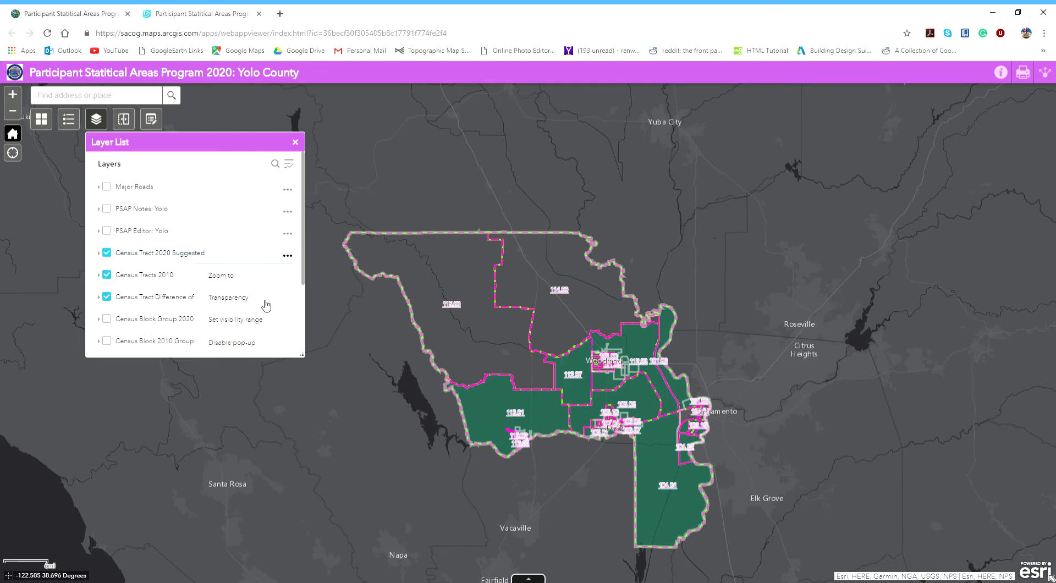
{"action": "scroll", "coordinate": [266, 302], "scroll_direction": "down", "scroll_amount": 1}
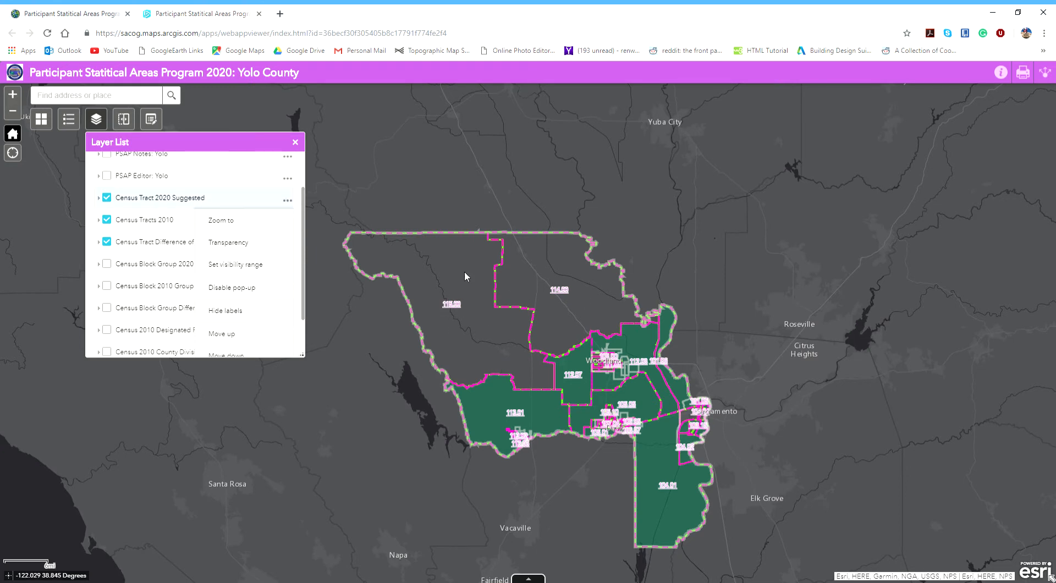
{"action": "left_click", "coordinate": [239, 310]}
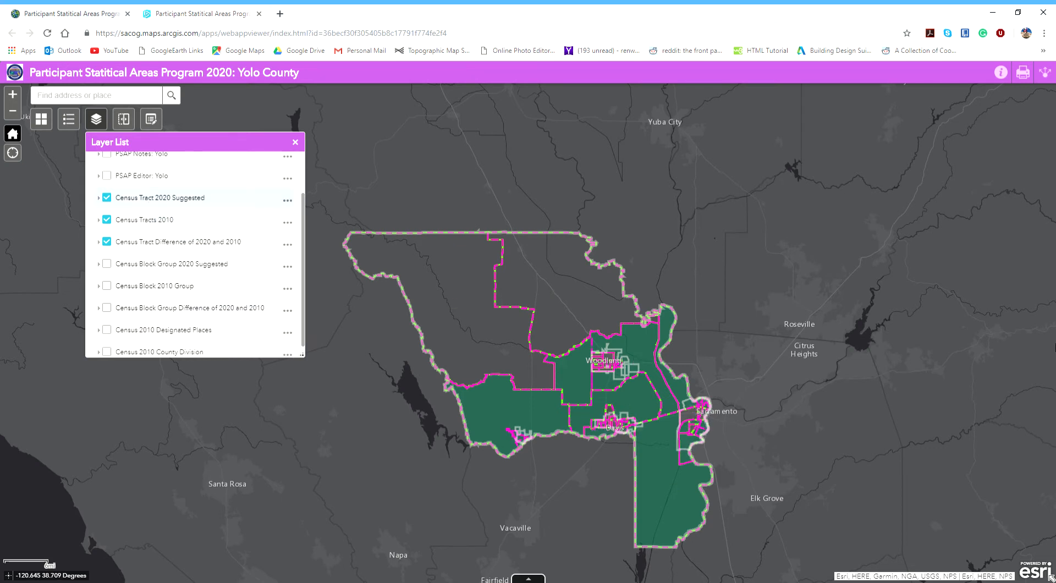
- Expand the Census Tracts 2010 layer's symbol and show that layer's labels on the map
{"action": "left_click", "coordinate": [162, 219]}
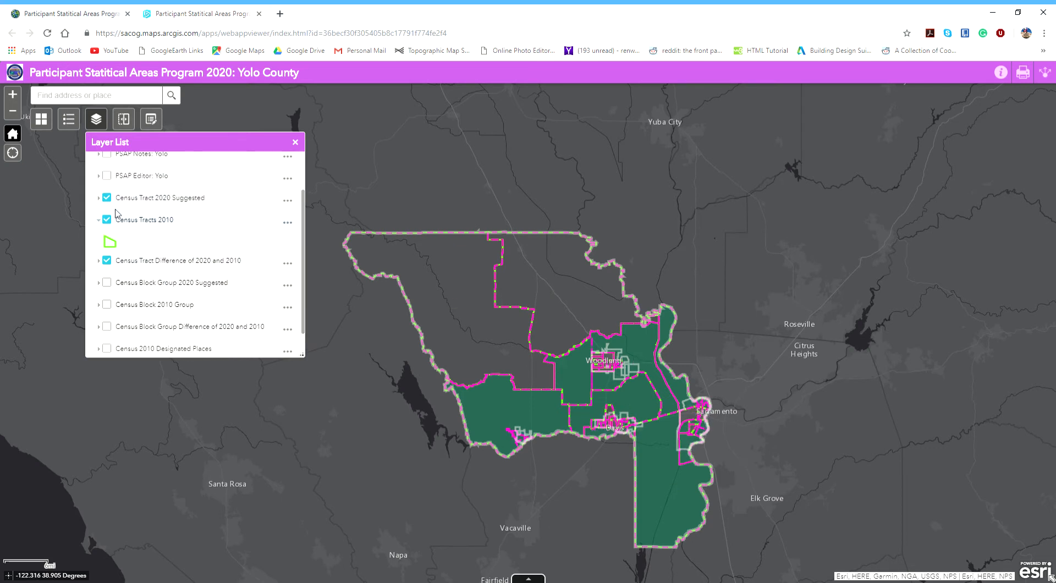
{"action": "left_click", "coordinate": [287, 223]}
{"action": "scroll", "coordinate": [266, 275], "scroll_direction": "down", "scroll_amount": 2}
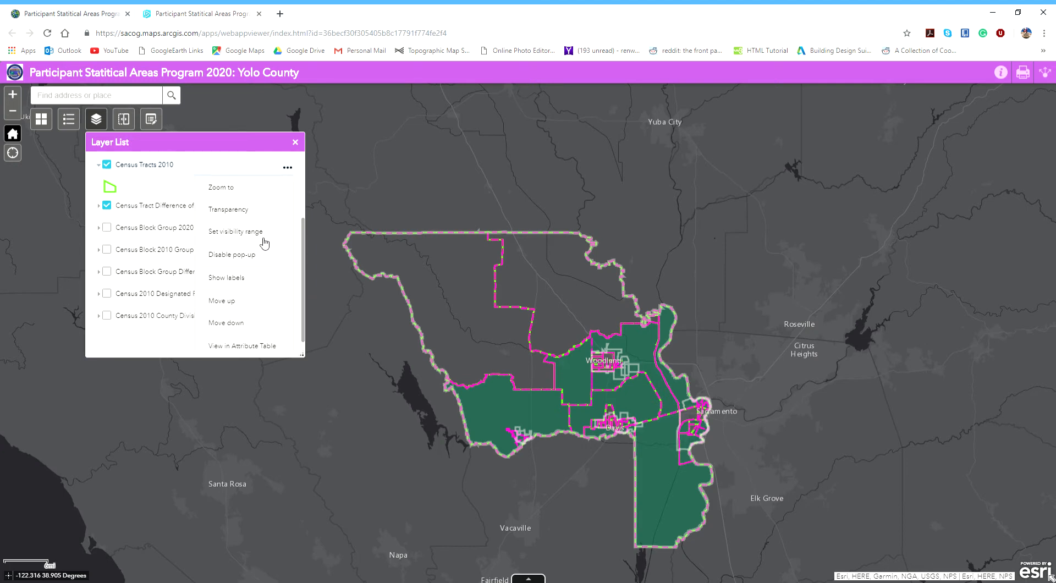
{"action": "scroll", "coordinate": [265, 244], "scroll_direction": "down", "scroll_amount": 1}
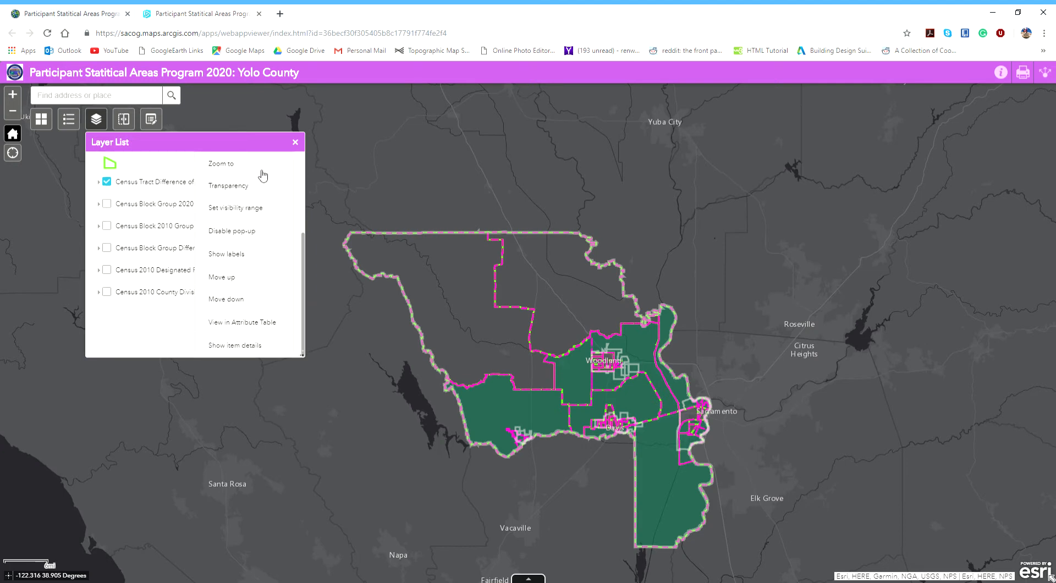
{"action": "left_click", "coordinate": [242, 260]}
{"action": "scroll", "coordinate": [656, 400], "scroll_direction": "up", "scroll_amount": 4}
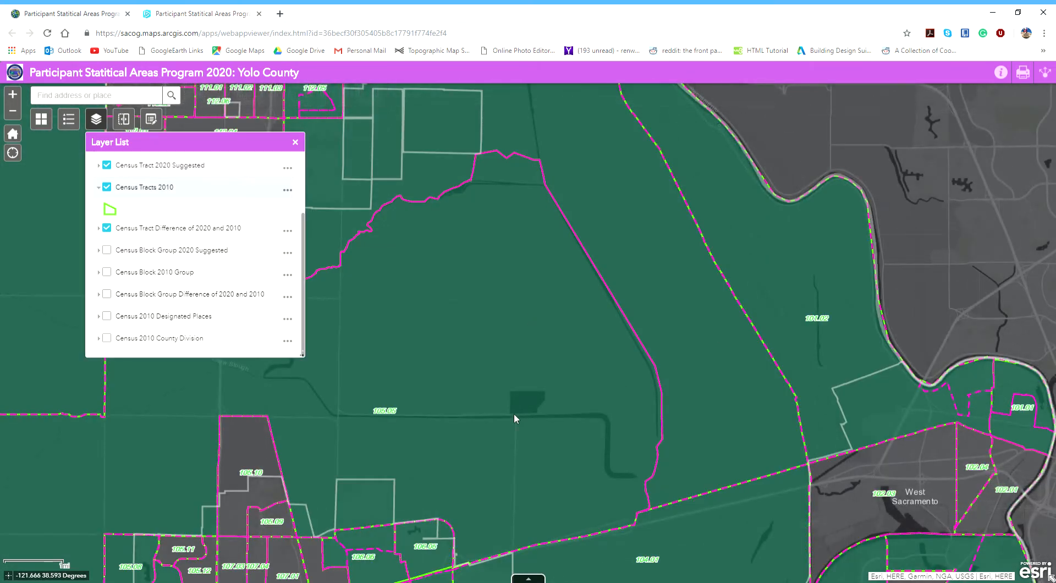
- Show the labels of the Census Tract 2020 Suggested layer again, with the map centred around Davis
{"action": "left_click_drag", "start_coordinate": [514, 415], "coordinate": [714, 238]}
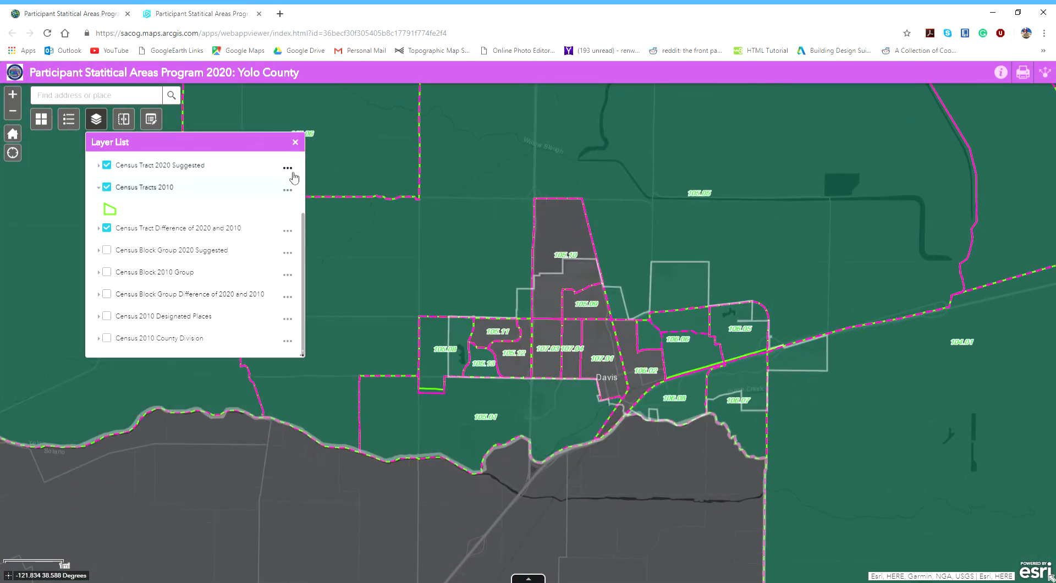
{"action": "left_click", "coordinate": [288, 190]}
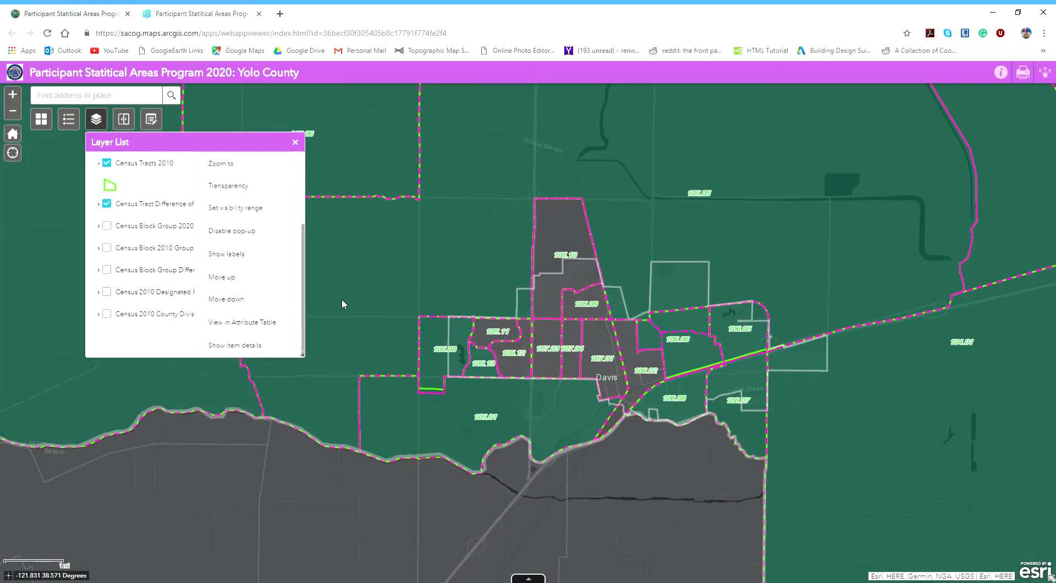
{"action": "left_click", "coordinate": [248, 255]}
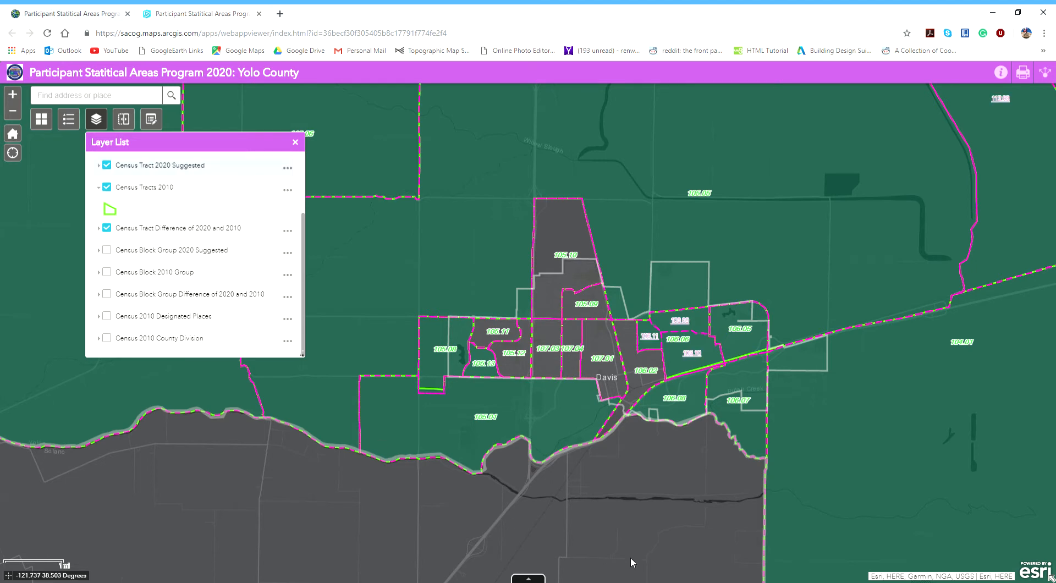
- Toggle the Census Tract 2020 Suggested layer off and on over Davis to compare it with the 2010 tracts, then close the layer list
{"action": "scroll", "coordinate": [702, 379], "scroll_direction": "up", "scroll_amount": 1}
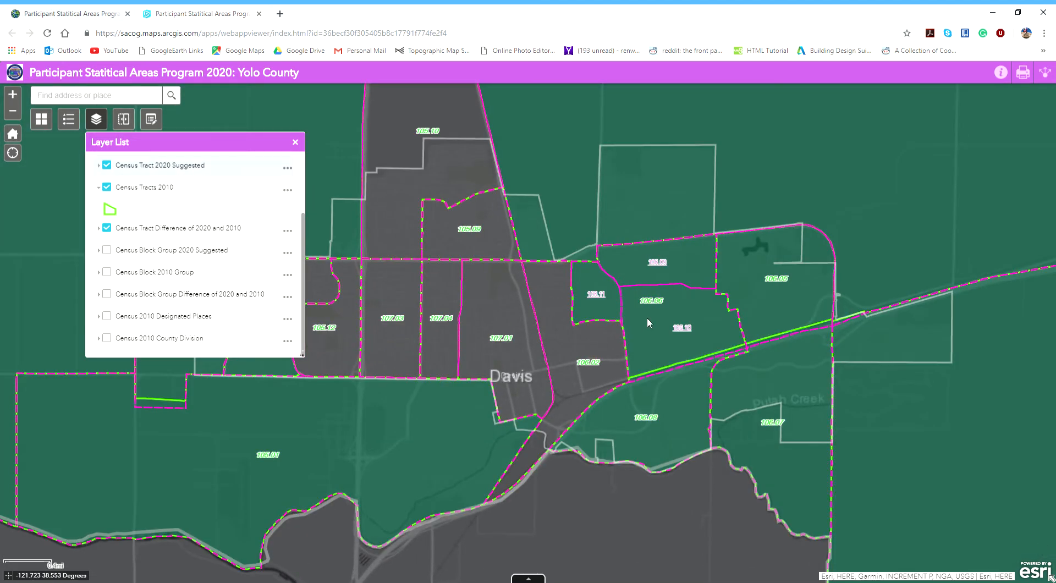
{"action": "left_click", "coordinate": [108, 165]}
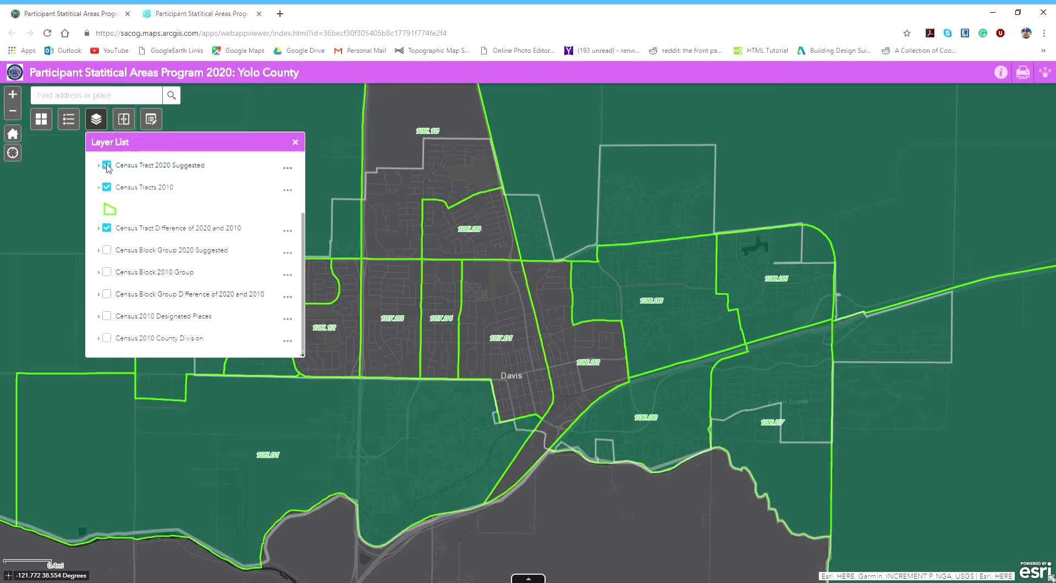
{"action": "left_click", "coordinate": [107, 166]}
{"action": "left_click", "coordinate": [107, 166]}
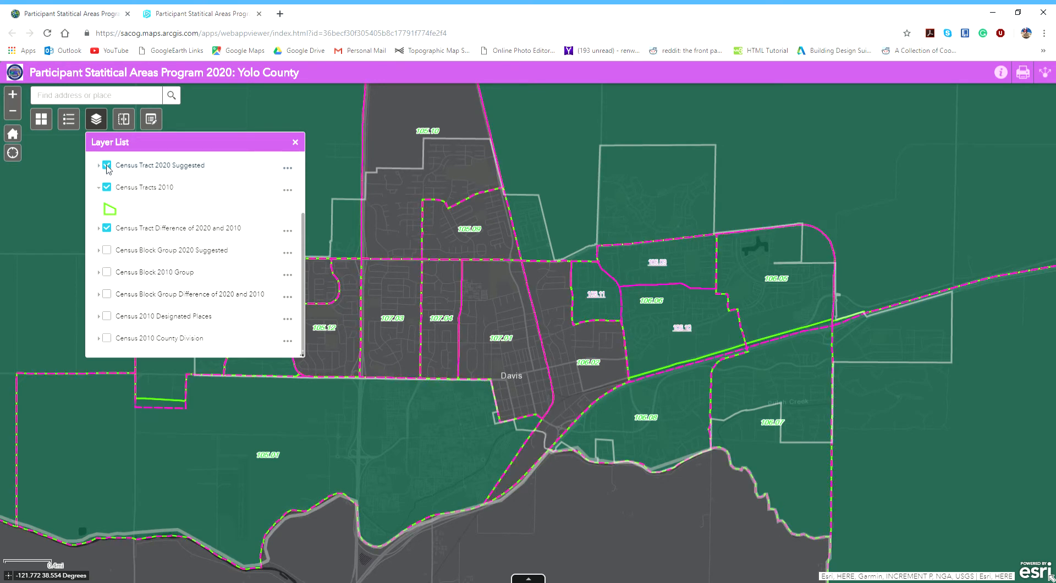
{"action": "left_click", "coordinate": [108, 167]}
{"action": "scroll", "coordinate": [110, 181], "scroll_direction": "up", "scroll_amount": 3}
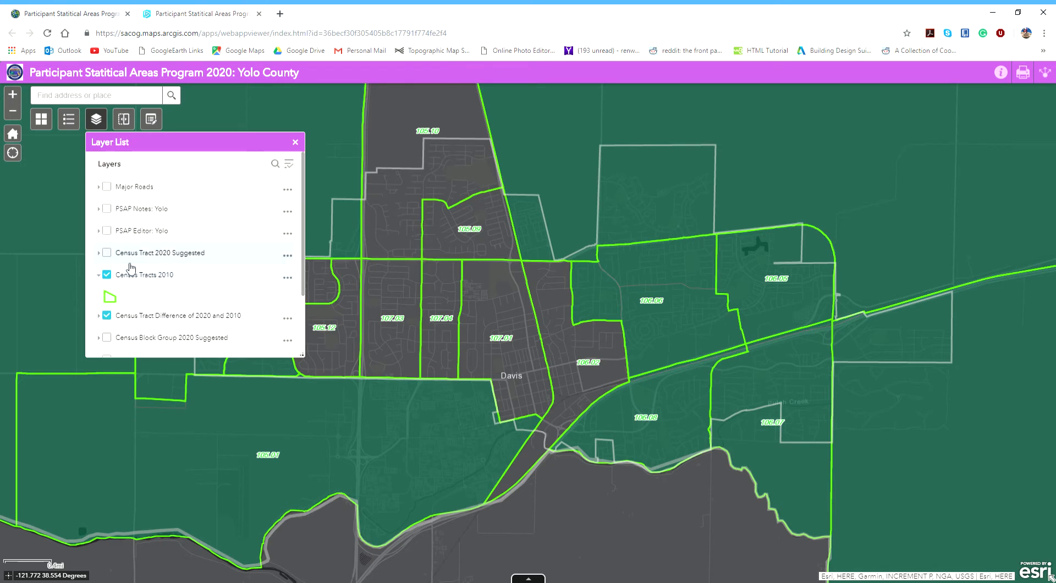
{"action": "left_click", "coordinate": [107, 253]}
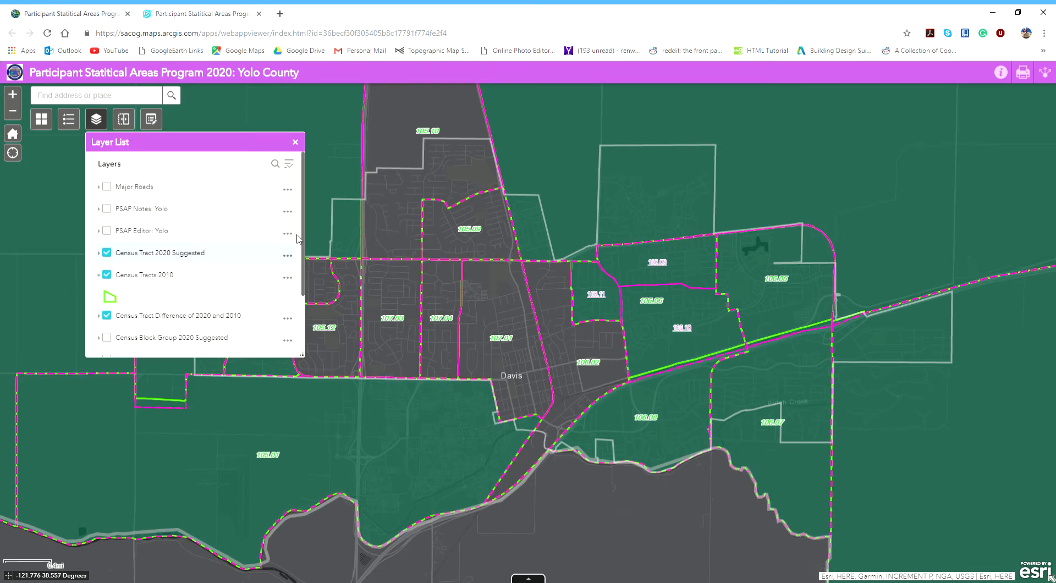
{"action": "left_click", "coordinate": [295, 142]}
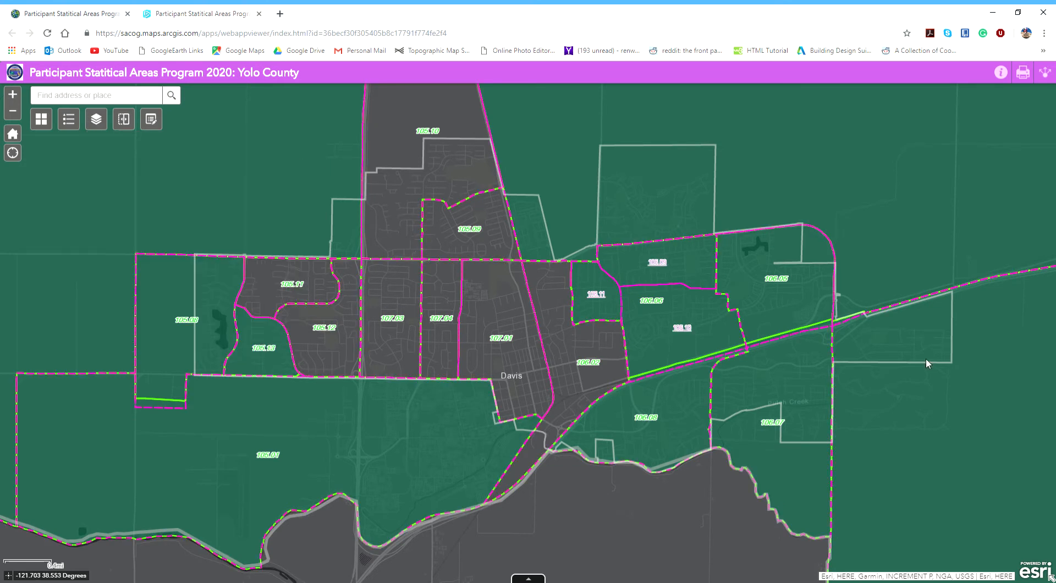
- Start the Swipe tool on the Census Tract 2020 Suggested layer and check which layers it can swipe
{"action": "left_click", "coordinate": [126, 125]}
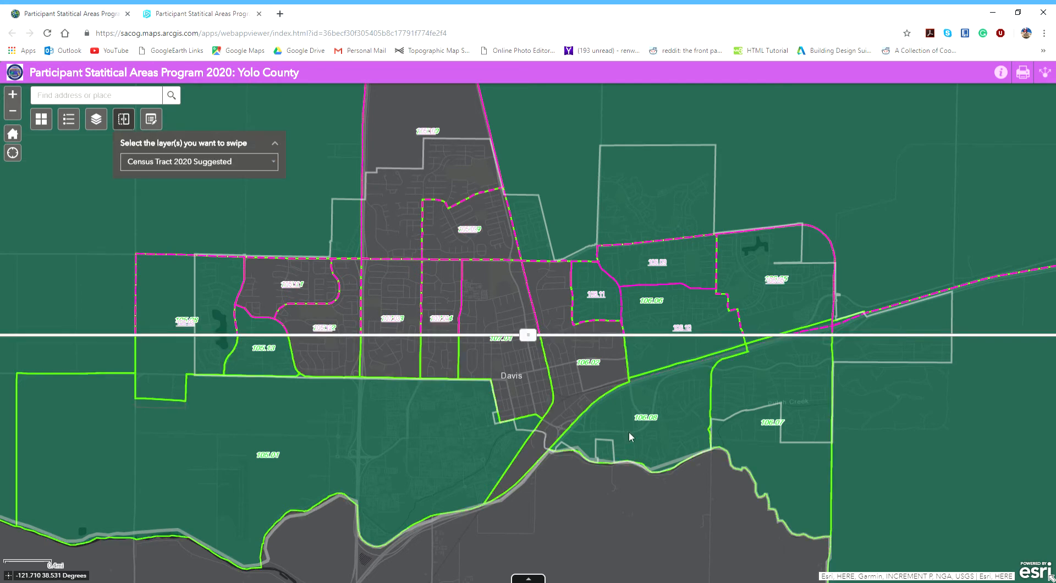
{"action": "left_click", "coordinate": [273, 162]}
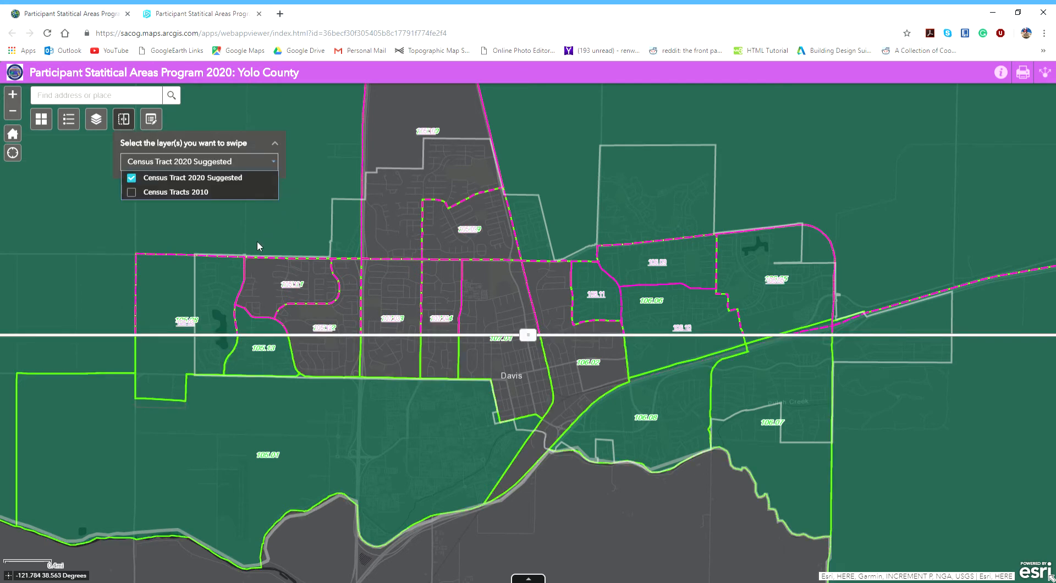
{"action": "left_click", "coordinate": [97, 119]}
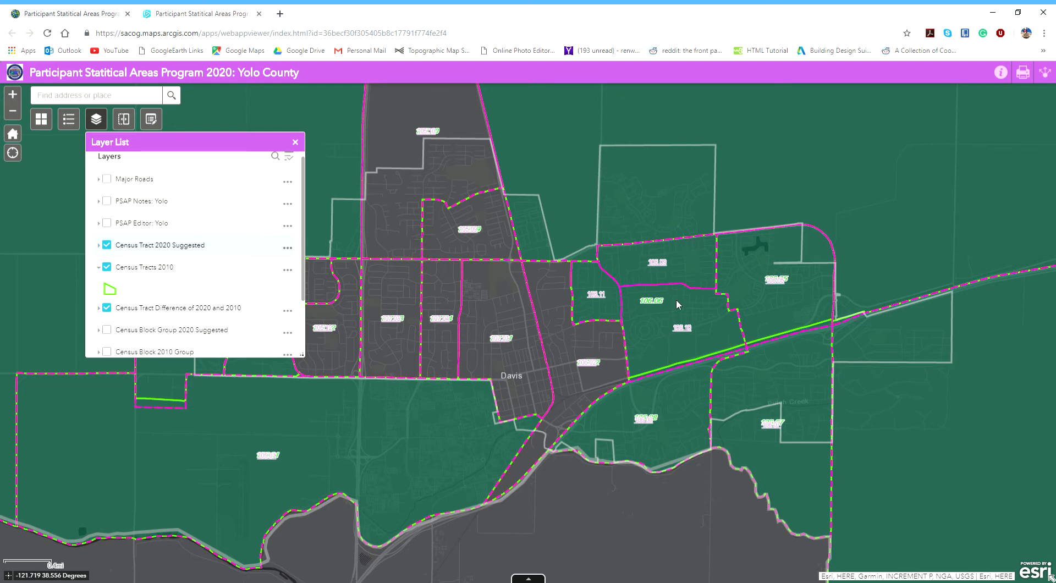
{"action": "left_click", "coordinate": [130, 128]}
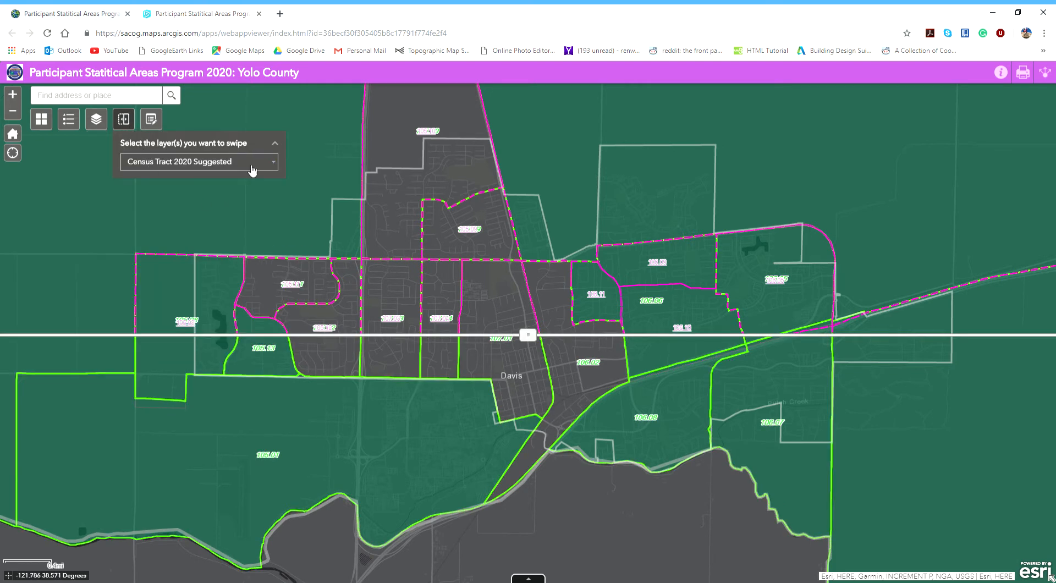
{"action": "left_click", "coordinate": [252, 170]}
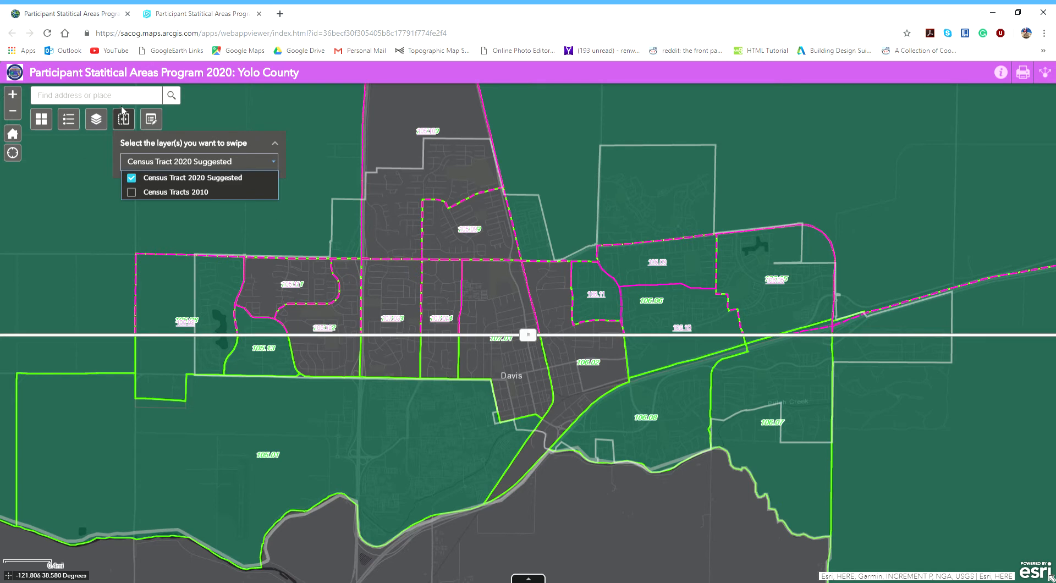
{"action": "left_click", "coordinate": [124, 119]}
{"action": "left_click", "coordinate": [124, 120]}
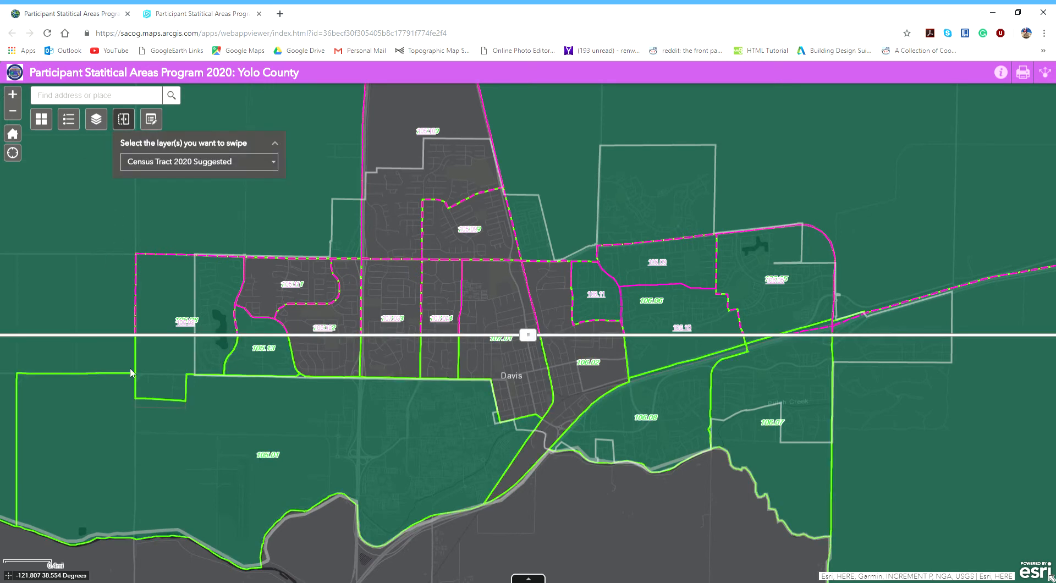
- Swipe the Census Tract 2020 Suggested layer down and up across Davis to compare it with the 2010 tracts
{"action": "left_click_drag", "start_coordinate": [530, 365], "coordinate": [519, 580]}
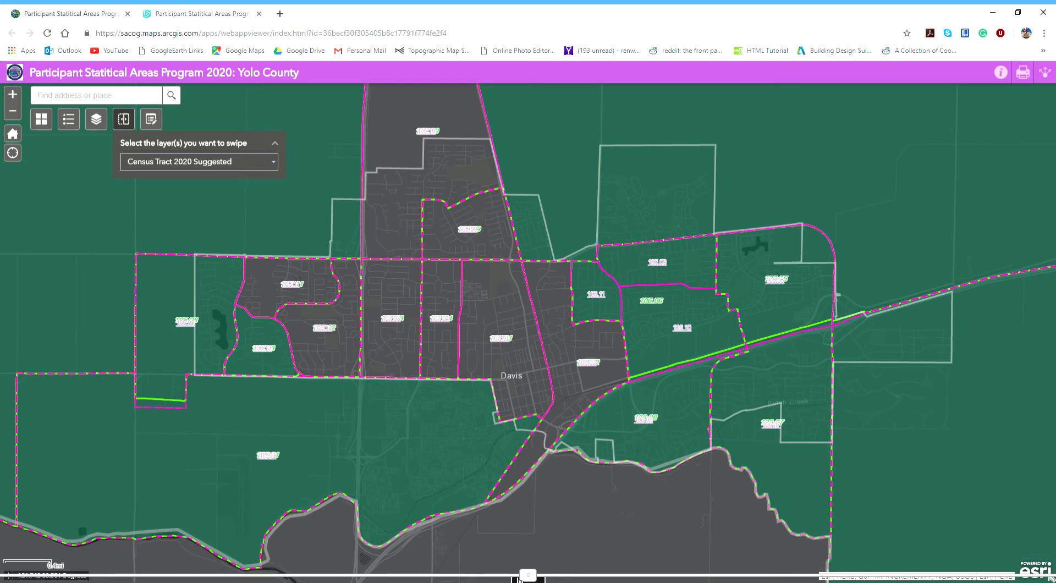
{"action": "left_click_drag", "start_coordinate": [520, 579], "coordinate": [615, 167]}
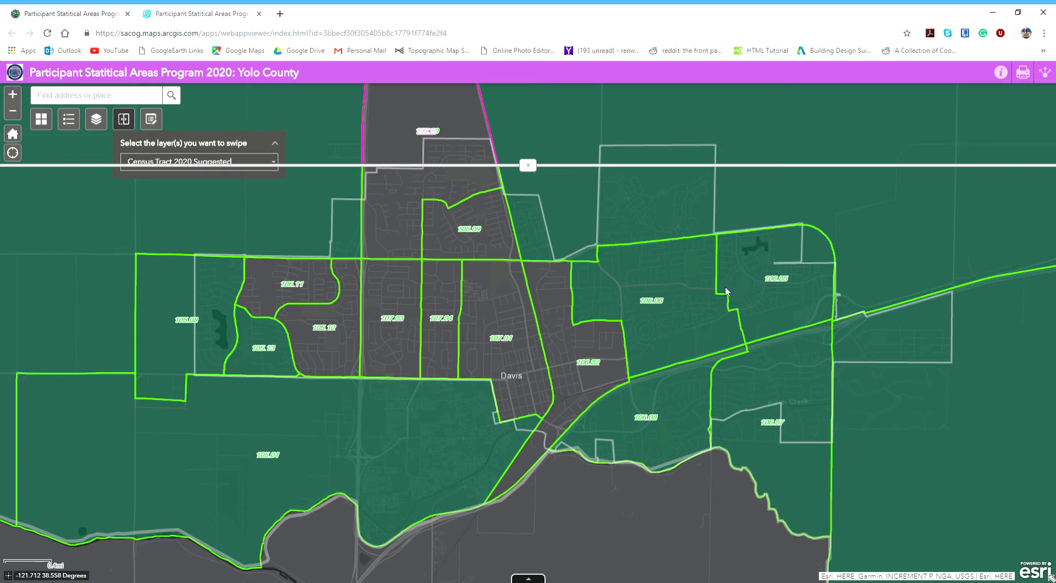
{"action": "left_click_drag", "start_coordinate": [528, 170], "coordinate": [566, 196]}
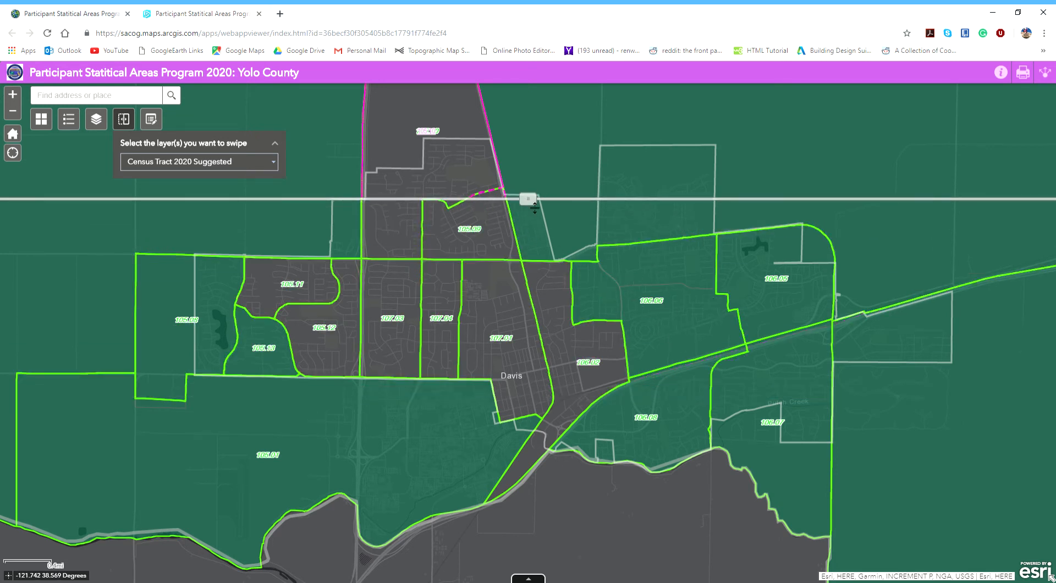
{"action": "left_click_drag", "start_coordinate": [529, 194], "coordinate": [550, 408]}
- Compare the suggested 2020 and 2010 tract boundaries in closer detail from east to west Davis with the swipe line
{"action": "scroll", "coordinate": [721, 324], "scroll_direction": "up", "scroll_amount": 1}
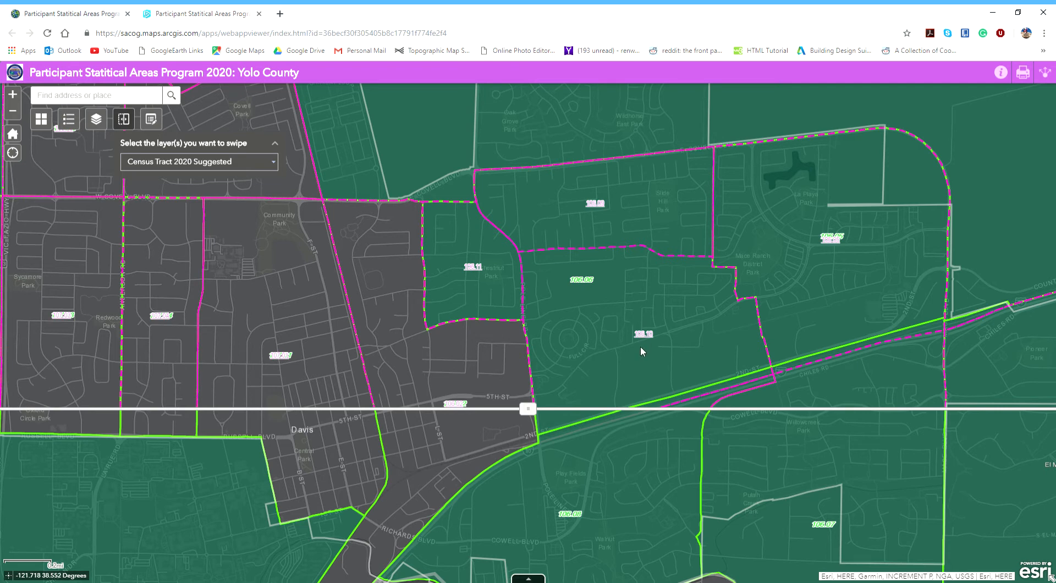
{"action": "left_click_drag", "start_coordinate": [614, 407], "coordinate": [546, 469]}
{"action": "left_click_drag", "start_coordinate": [442, 410], "coordinate": [696, 347]}
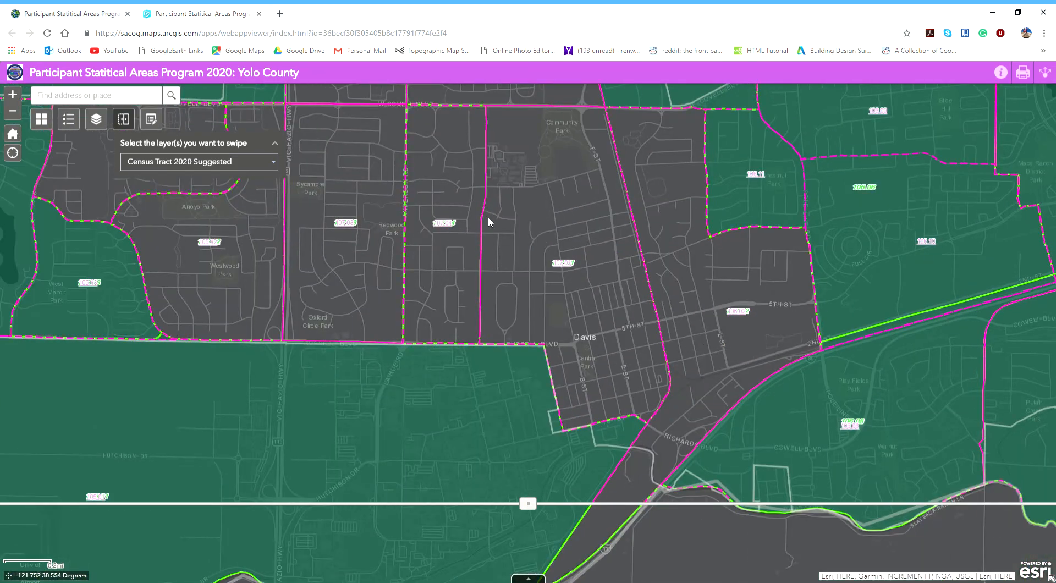
{"action": "left_click_drag", "start_coordinate": [529, 505], "coordinate": [539, 432]}
{"action": "left_click_drag", "start_coordinate": [328, 448], "coordinate": [782, 490]}
{"action": "left_click_drag", "start_coordinate": [411, 405], "coordinate": [432, 398]}
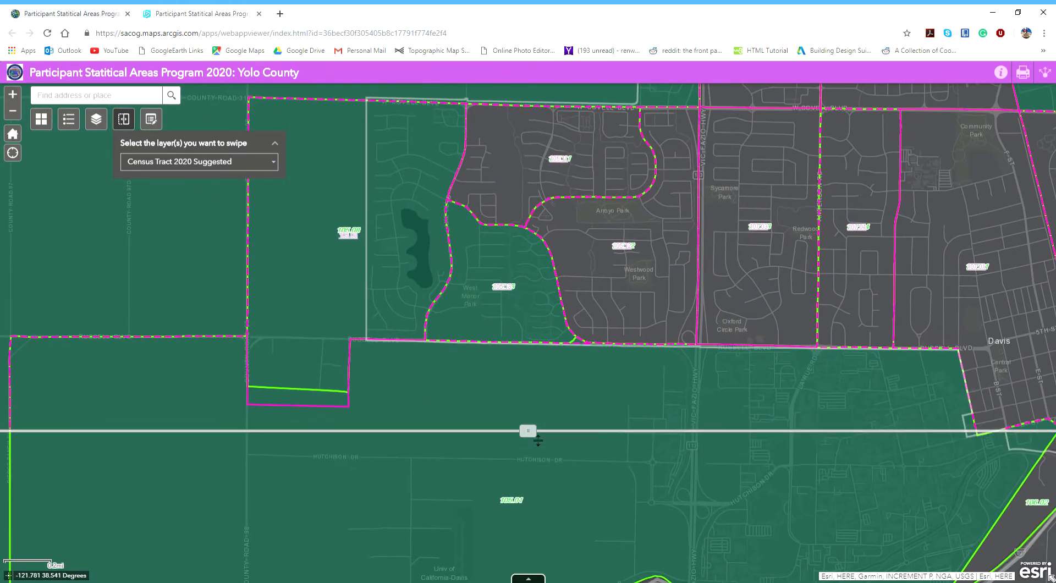
- Swipe the suggested tract layer over west Davis to examine the boundary difference south of Russell Blvd
{"action": "left_click_drag", "start_coordinate": [528, 430], "coordinate": [528, 515]}
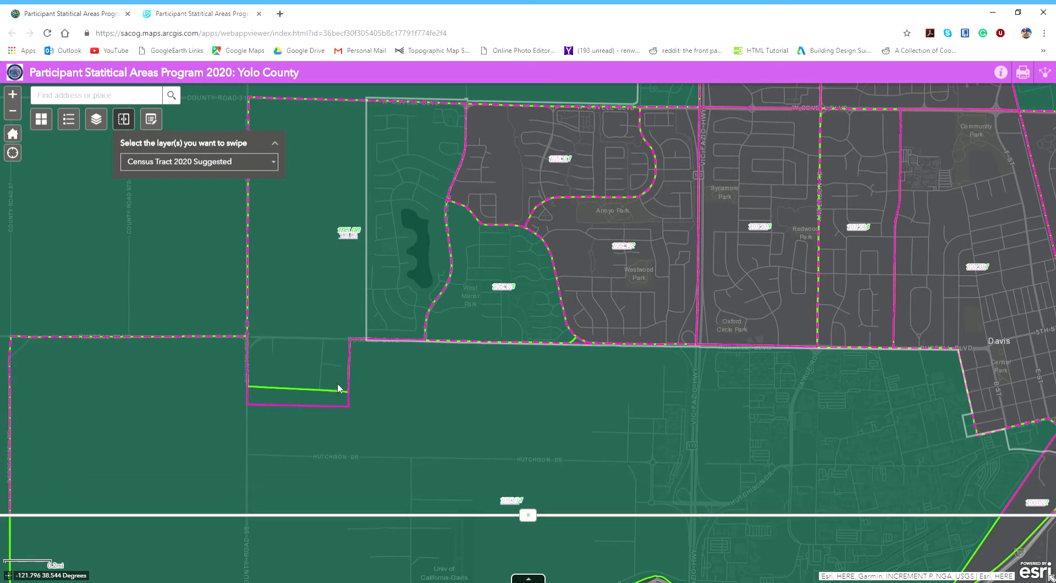
{"action": "left_click_drag", "start_coordinate": [520, 515], "coordinate": [507, 267]}
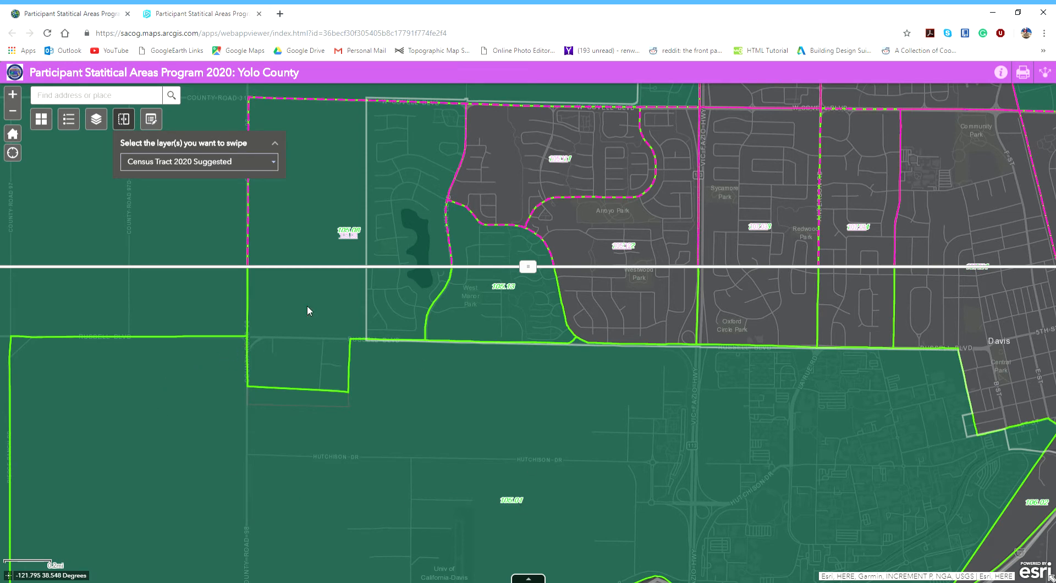
{"action": "left_click_drag", "start_coordinate": [528, 267], "coordinate": [529, 289]}
{"action": "left_click_drag", "start_coordinate": [516, 333], "coordinate": [530, 312]}
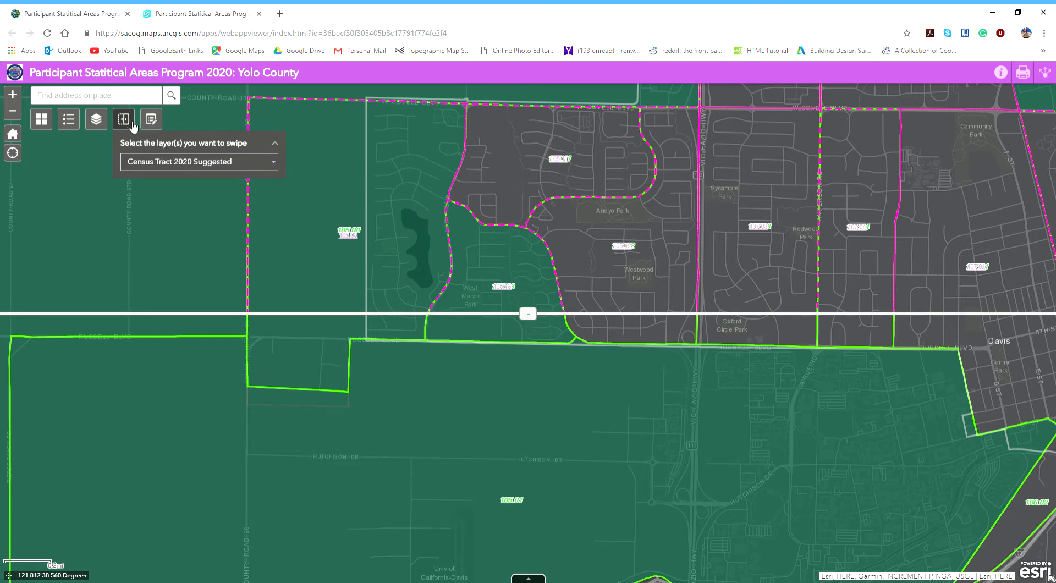
- Swipe once more over west Davis, review the swipe layer choices, and close the Swipe tool
{"action": "left_click_drag", "start_coordinate": [583, 314], "coordinate": [567, 445]}
{"action": "left_click_drag", "start_coordinate": [616, 297], "coordinate": [627, 375]}
{"action": "left_click", "coordinate": [237, 165]}
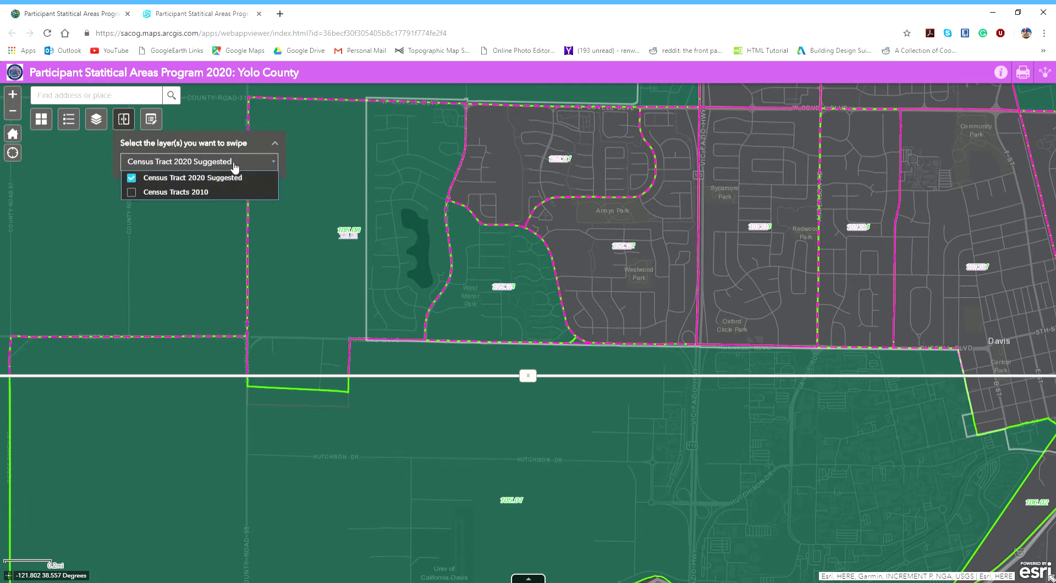
{"action": "left_click_drag", "start_coordinate": [528, 376], "coordinate": [599, 220]}
{"action": "left_click", "coordinate": [128, 125]}
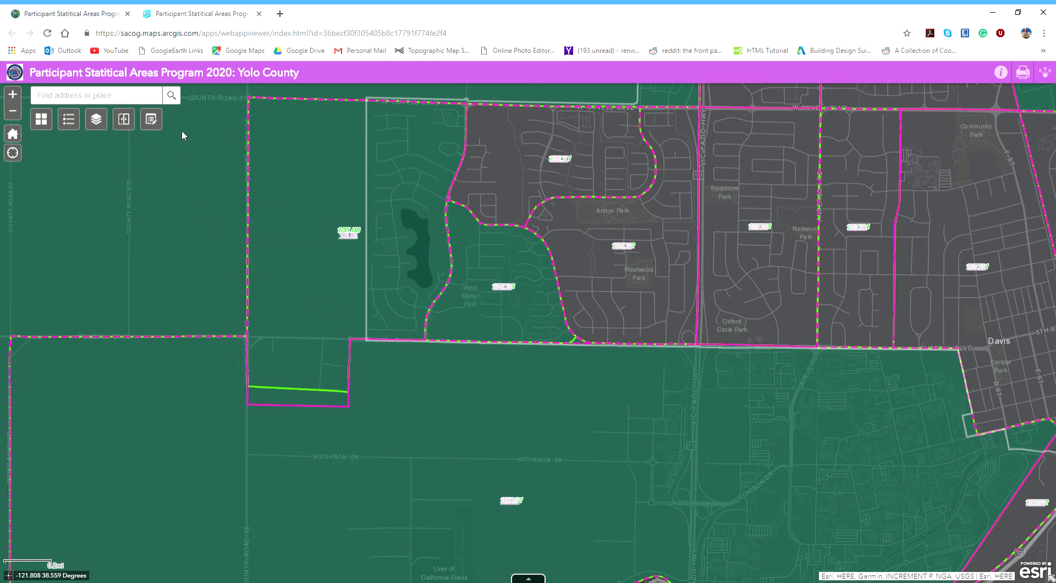
- Turn on the PSAP Notes: Yolo and PSAP Editor: Yolo layers and view their feature templates in the Edit tool
{"action": "left_click", "coordinate": [151, 125]}
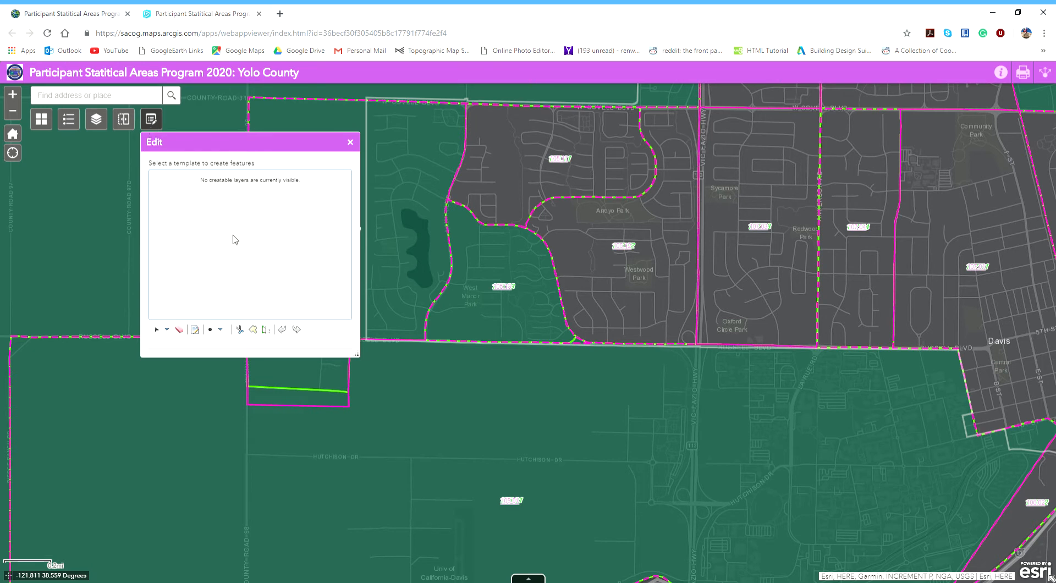
{"action": "left_click", "coordinate": [351, 141]}
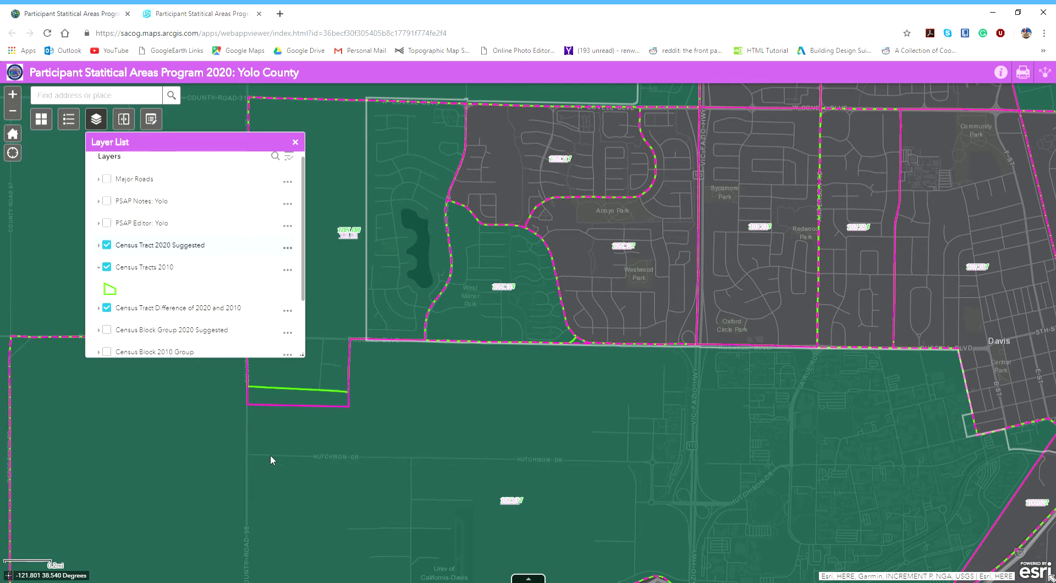
{"action": "left_click", "coordinate": [106, 201]}
{"action": "left_click", "coordinate": [107, 224]}
{"action": "left_click", "coordinate": [152, 120]}
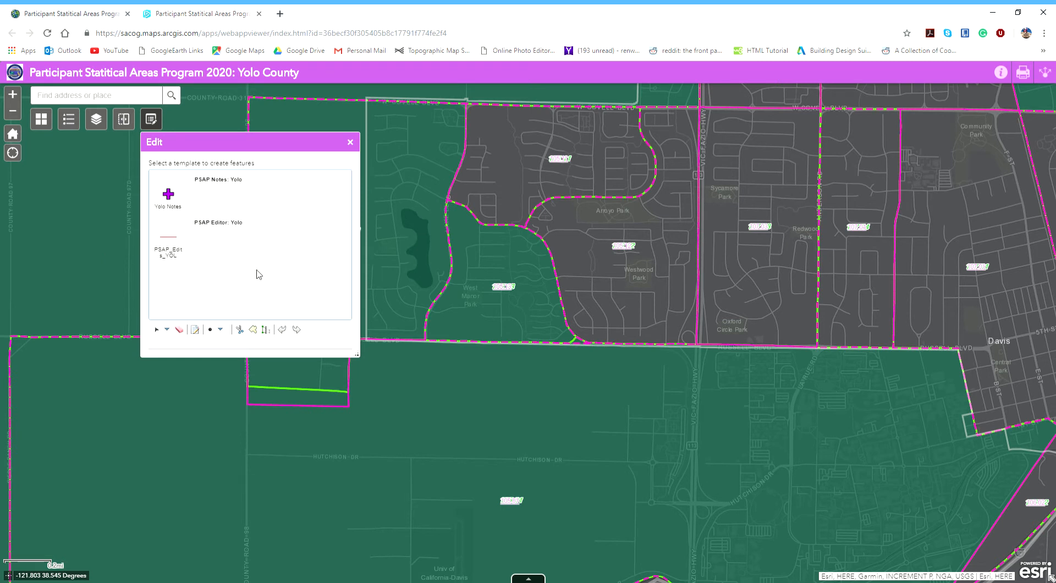
{"action": "left_click", "coordinate": [350, 142]}
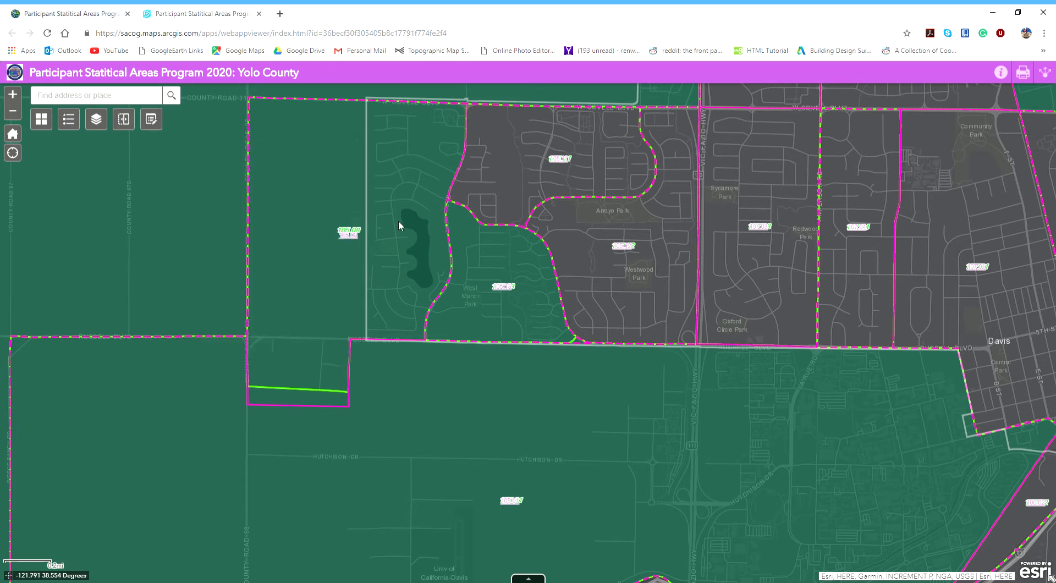
- Turn off the Census Tract 2020 Suggested, Census Tracts 2010 and Census Tract Difference of 2020 and 2010 layers
{"action": "left_click", "coordinate": [96, 120]}
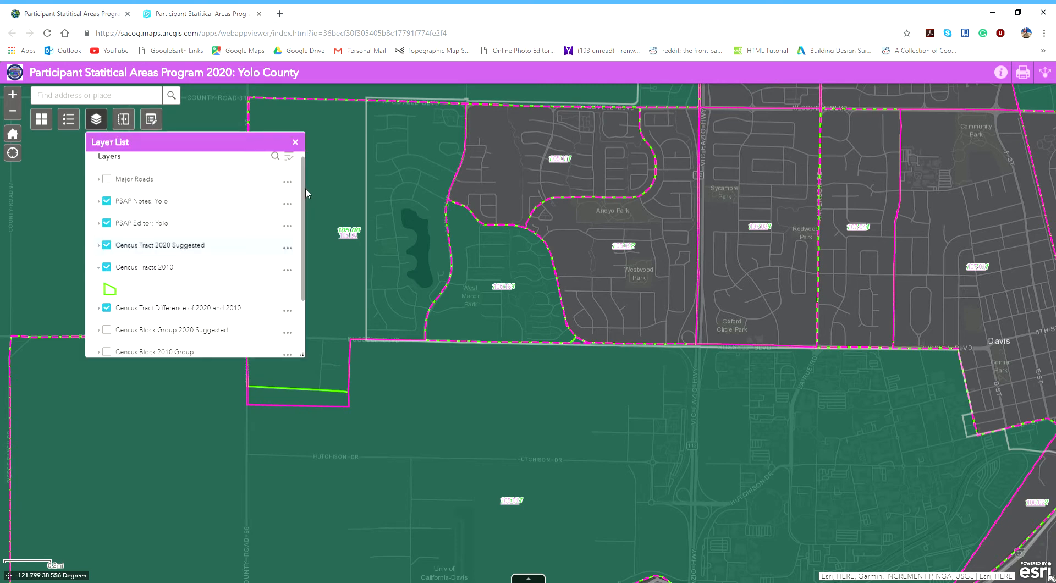
{"action": "left_click_drag", "start_coordinate": [304, 203], "coordinate": [303, 298]}
{"action": "scroll", "coordinate": [110, 230], "scroll_direction": "up", "scroll_amount": 1}
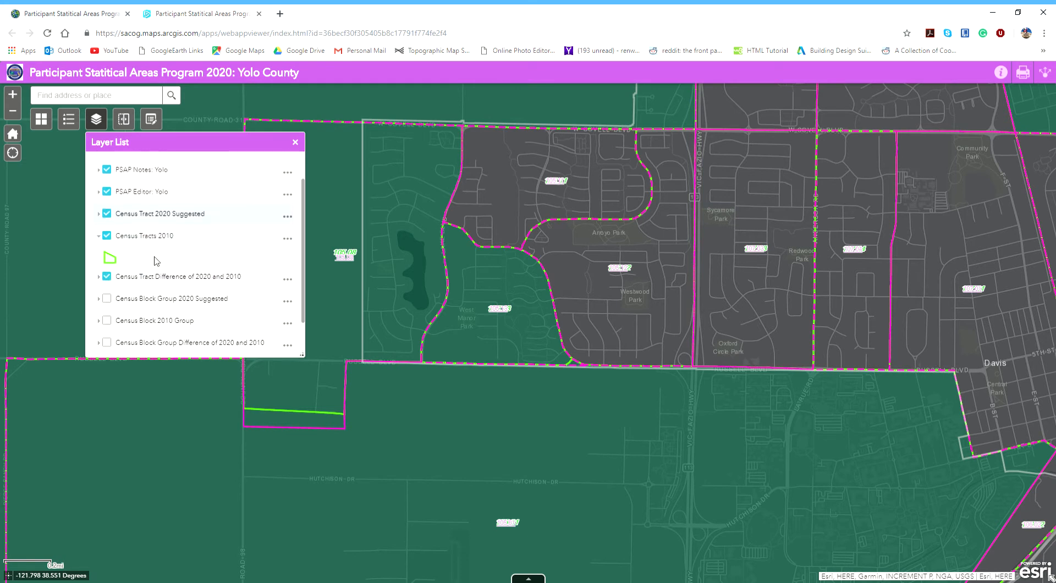
{"action": "scroll", "coordinate": [155, 261], "scroll_direction": "down", "scroll_amount": 1}
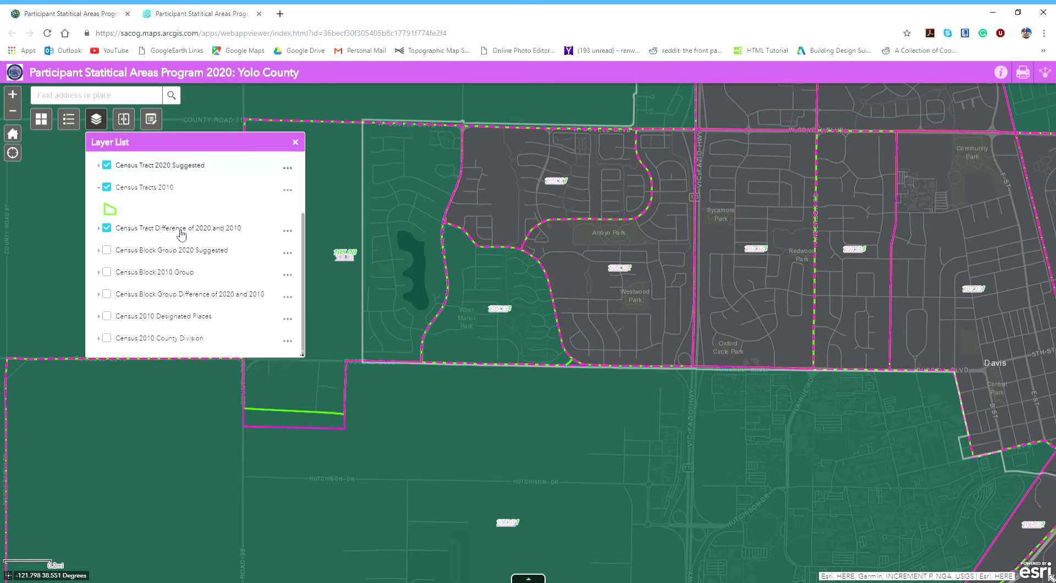
{"action": "left_click", "coordinate": [106, 165]}
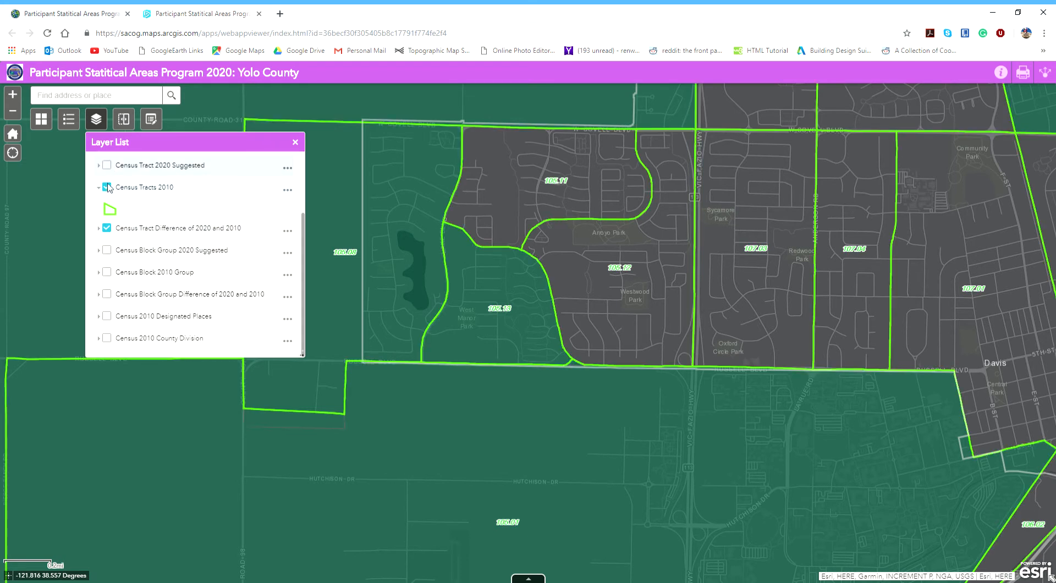
{"action": "left_click", "coordinate": [107, 187]}
{"action": "left_click", "coordinate": [106, 228]}
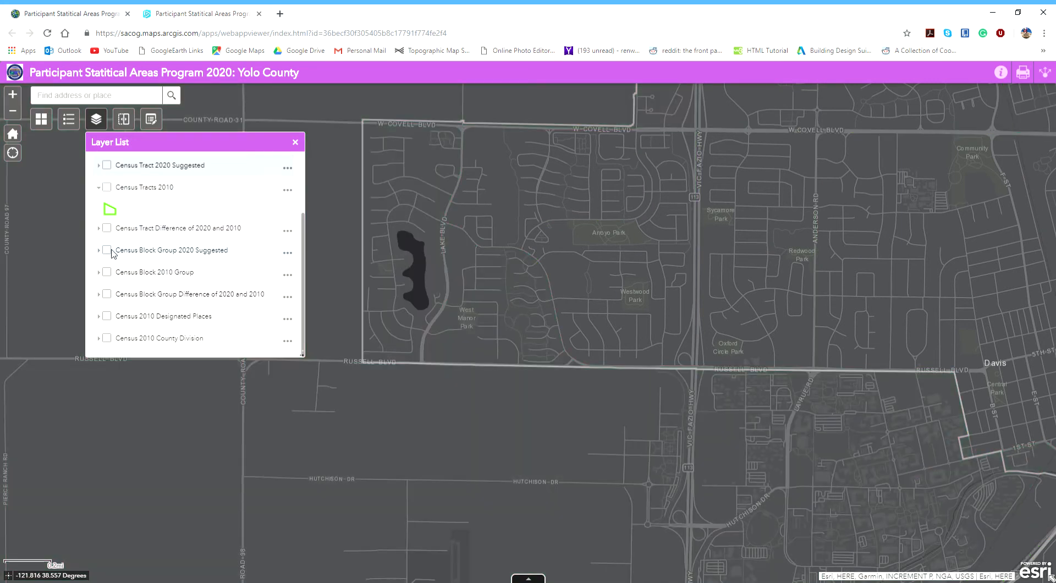
- Turn on the Census Block Group 2020 Suggested, Census Block 2010 Group and Census Block Group Difference of 2020 and 2010 layers and inspect them around Davis
{"action": "left_click", "coordinate": [107, 250]}
{"action": "left_click", "coordinate": [107, 272]}
{"action": "left_click", "coordinate": [107, 294]}
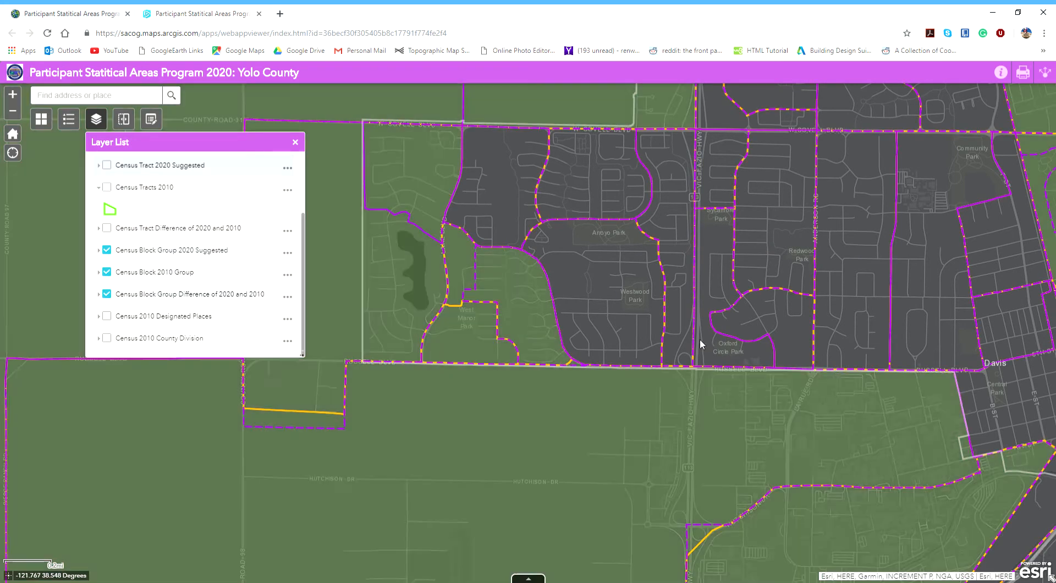
{"action": "left_click_drag", "start_coordinate": [483, 415], "coordinate": [789, 256]}
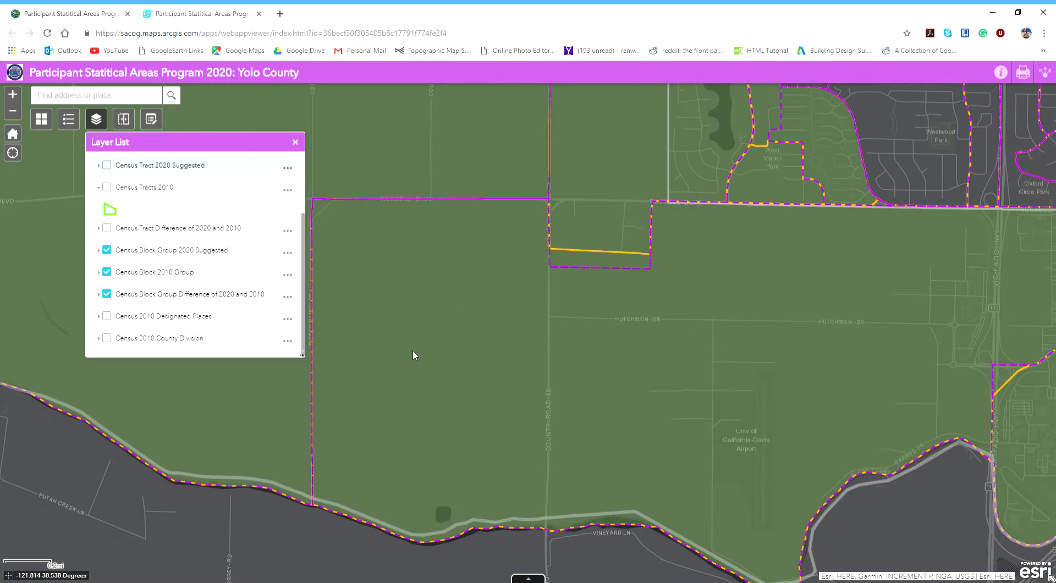
{"action": "left_click_drag", "start_coordinate": [955, 311], "coordinate": [526, 365]}
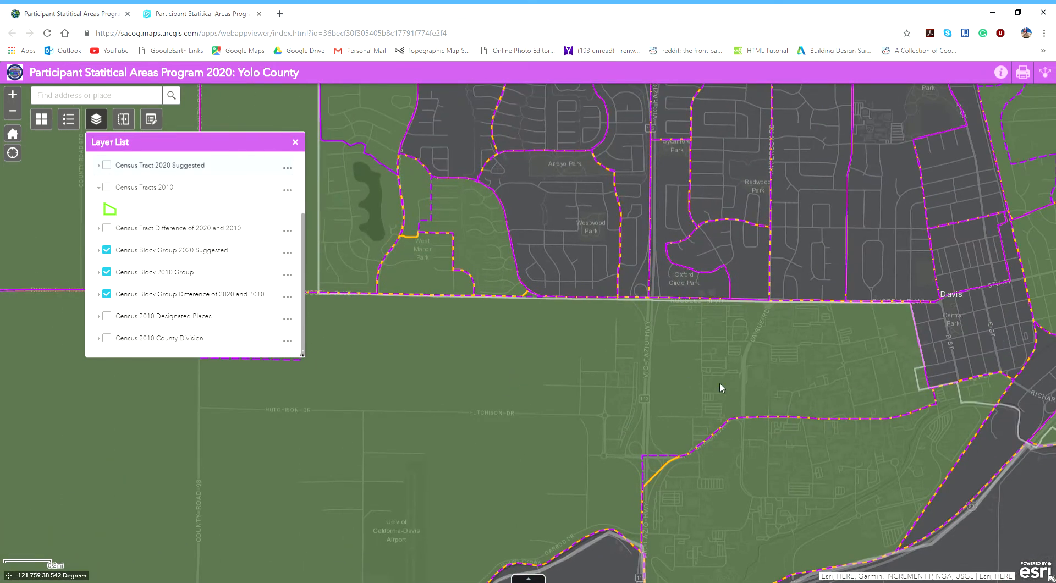
- Choose Census Block Group 2020 Suggested as the swipe layer and swipe it over the area south-west of central Davis
{"action": "left_click_drag", "start_coordinate": [581, 438], "coordinate": [368, 352]}
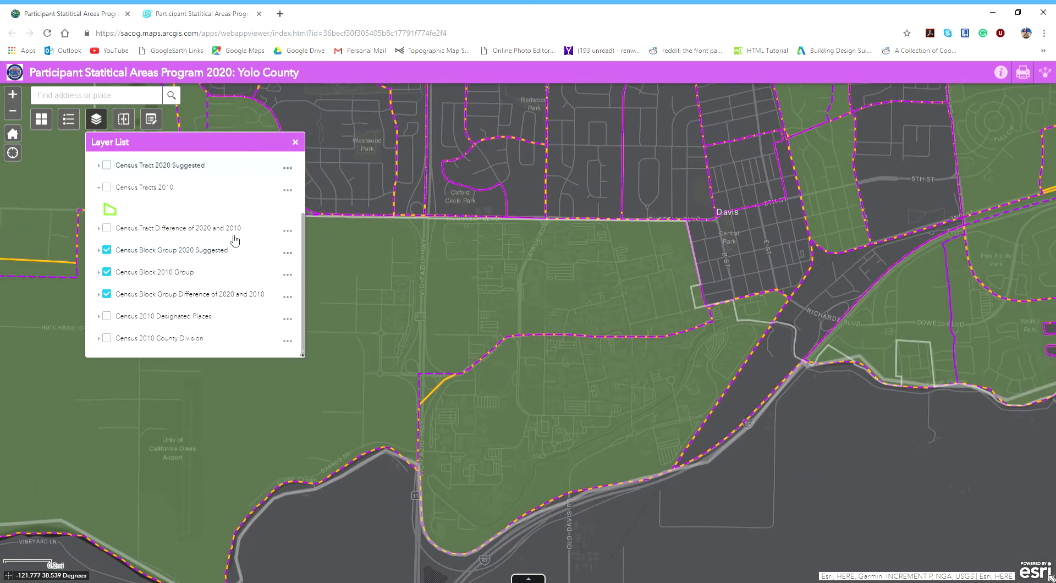
{"action": "left_click", "coordinate": [296, 142]}
{"action": "left_click", "coordinate": [124, 119]}
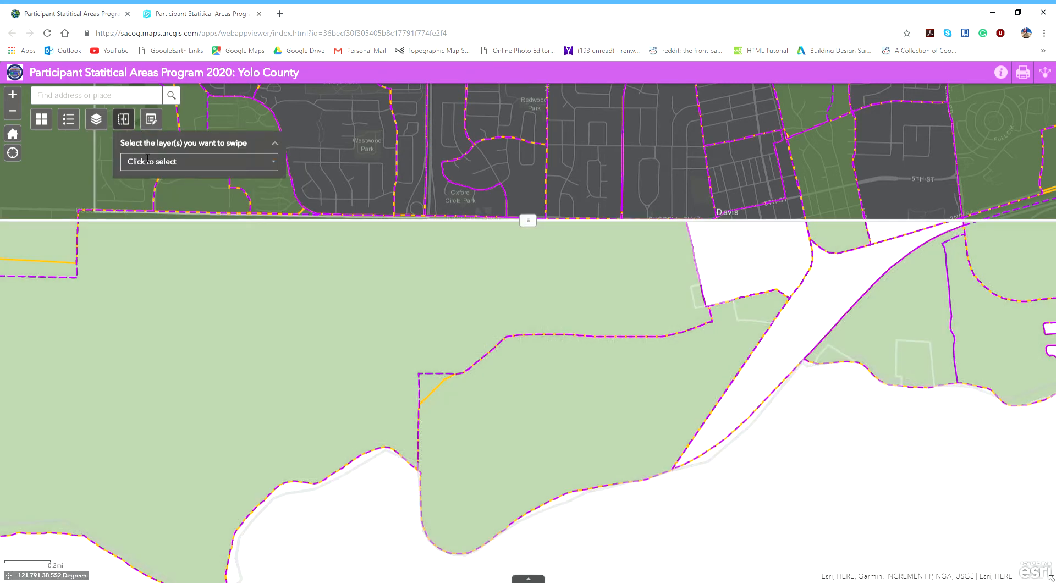
{"action": "left_click", "coordinate": [219, 162]}
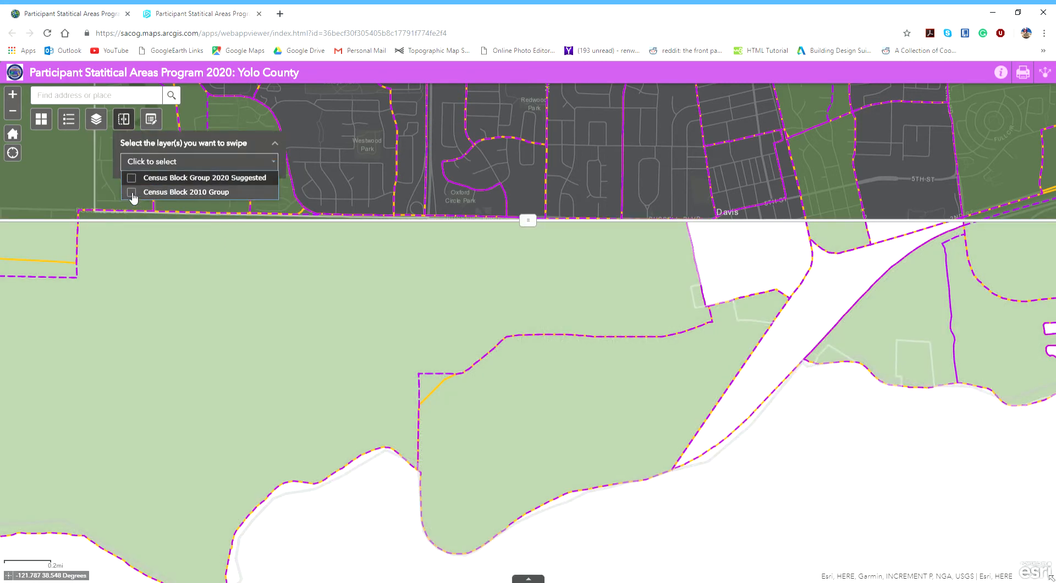
{"action": "left_click", "coordinate": [132, 178]}
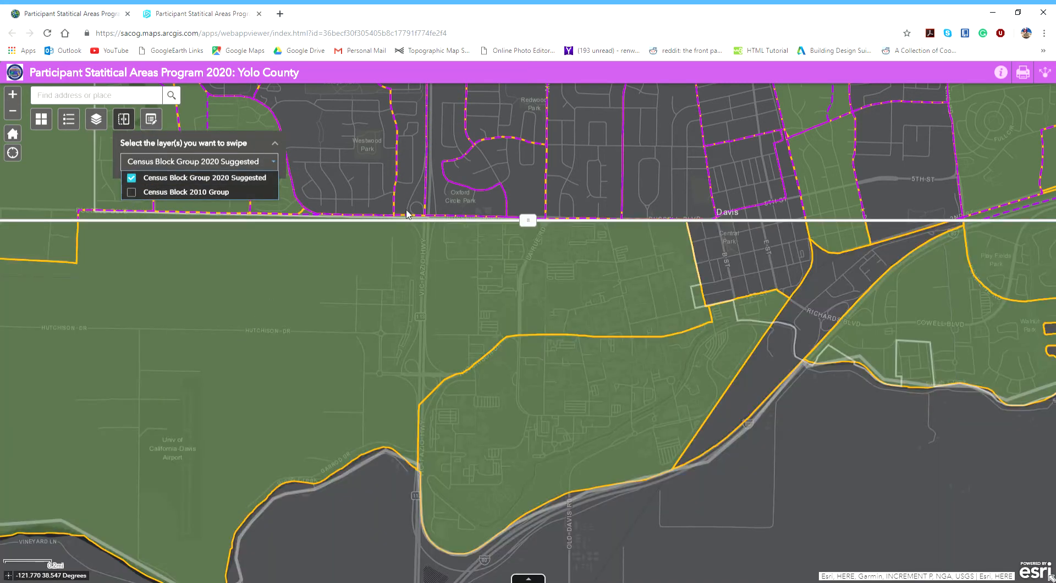
{"action": "left_click", "coordinate": [351, 177]}
{"action": "left_click_drag", "start_coordinate": [528, 220], "coordinate": [527, 552]}
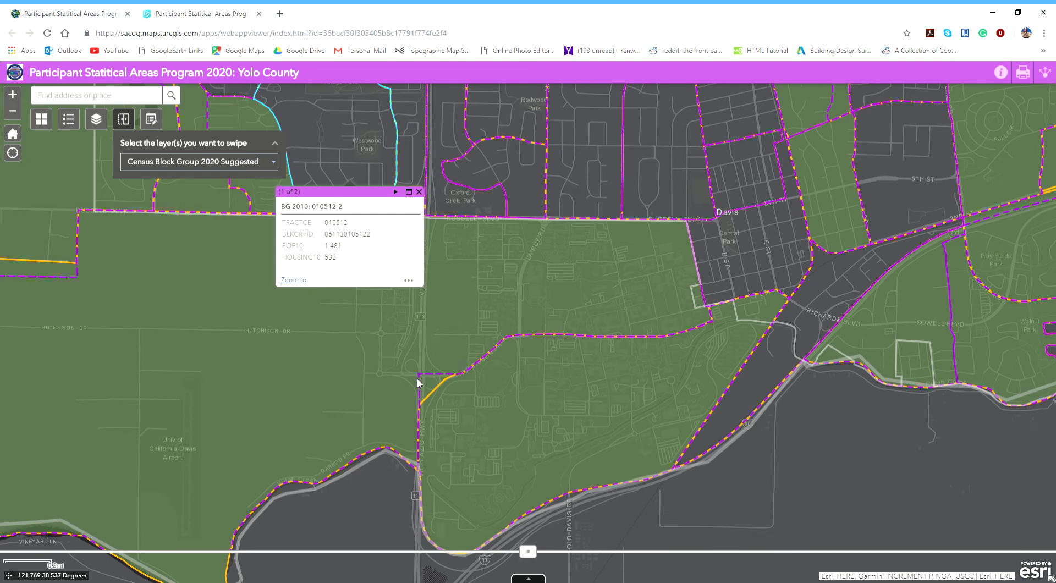
- Switch the basemap to Imagery, swipe the suggested 2020 block groups over the university area, and dismiss the block group pop-up
{"action": "left_click", "coordinate": [42, 119]}
{"action": "left_click", "coordinate": [138, 181]}
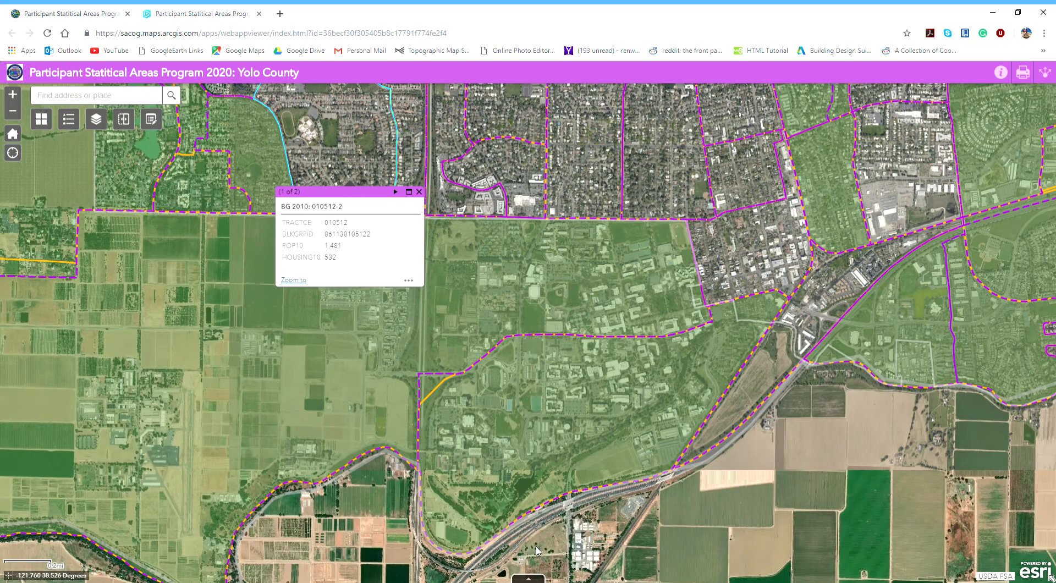
{"action": "left_click", "coordinate": [123, 118]}
{"action": "left_click_drag", "start_coordinate": [536, 553], "coordinate": [528, 455]}
{"action": "left_click_drag", "start_coordinate": [576, 352], "coordinate": [612, 562]}
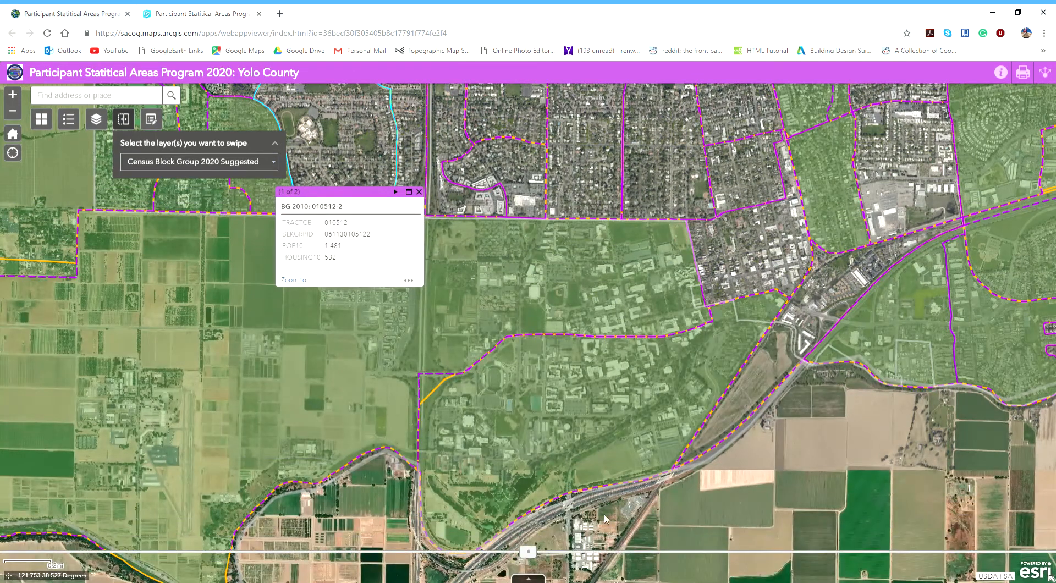
{"action": "left_click", "coordinate": [419, 192]}
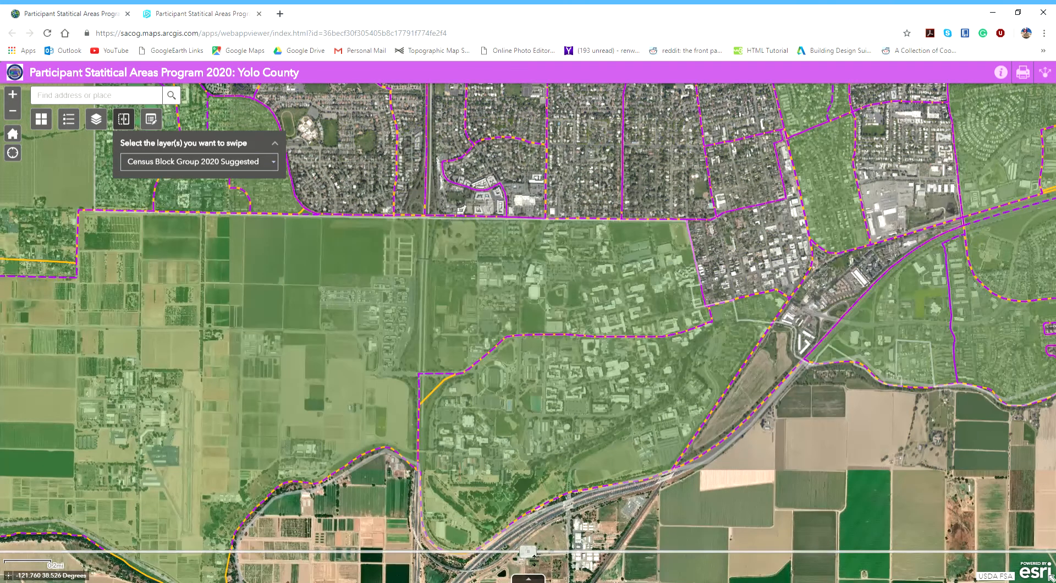
- Compare the block group boundaries around the university by swiping over the imagery several more times, and close the Swipe tool
{"action": "left_click_drag", "start_coordinate": [533, 553], "coordinate": [558, 211]}
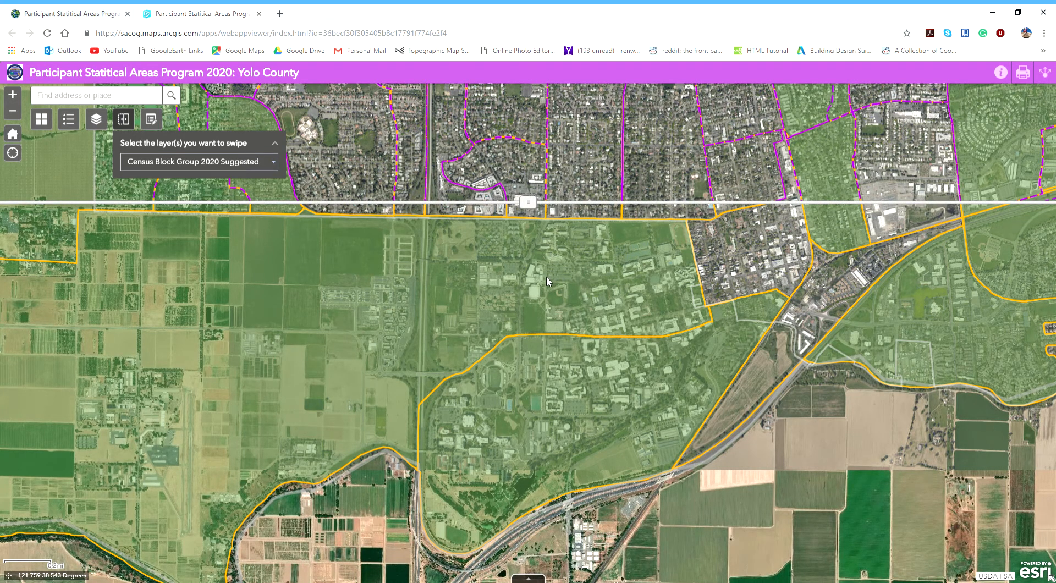
{"action": "left_click_drag", "start_coordinate": [529, 202], "coordinate": [460, 442]}
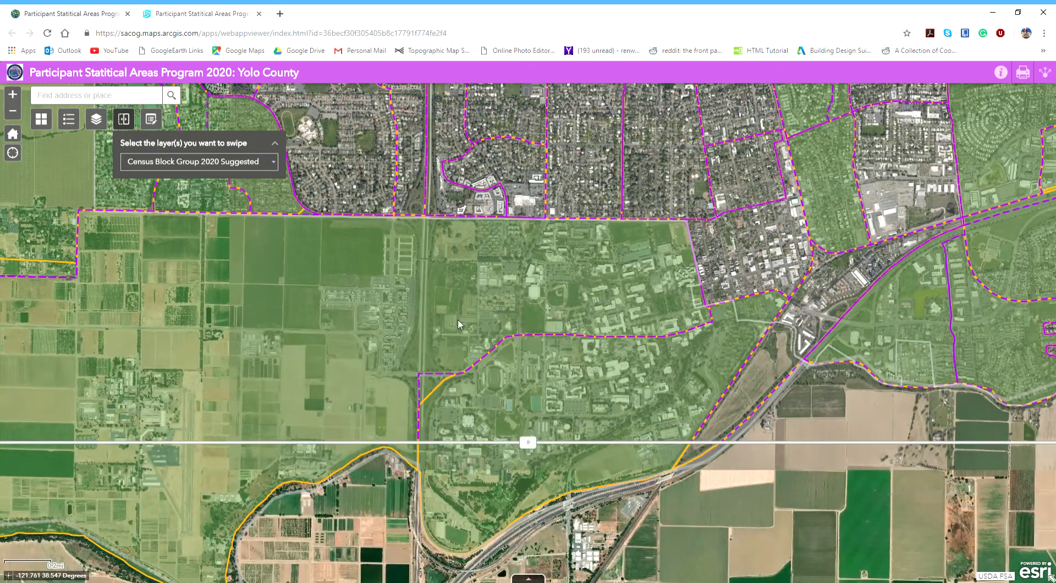
{"action": "left_click_drag", "start_coordinate": [458, 319], "coordinate": [457, 199]}
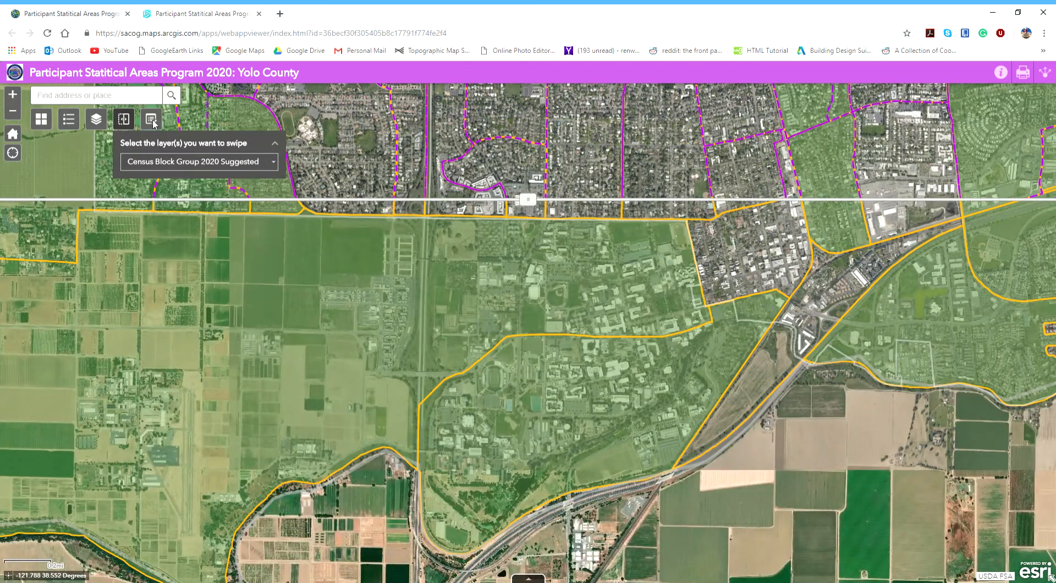
{"action": "left_click", "coordinate": [127, 121]}
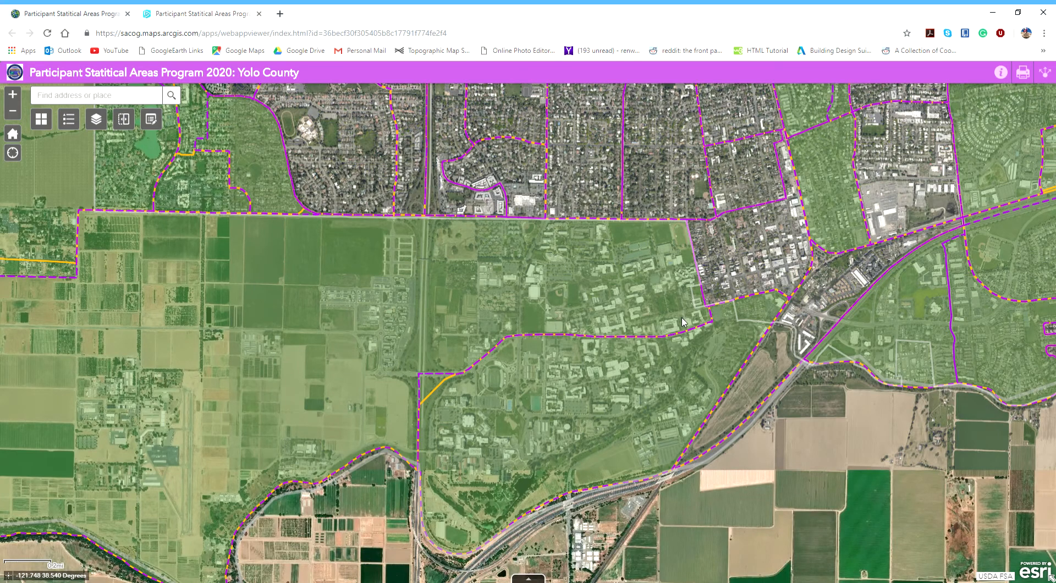
- View the attribute pop-ups, including the second record, for a north Davis block group and the university block group
{"action": "left_click_drag", "start_coordinate": [689, 155], "coordinate": [627, 258]}
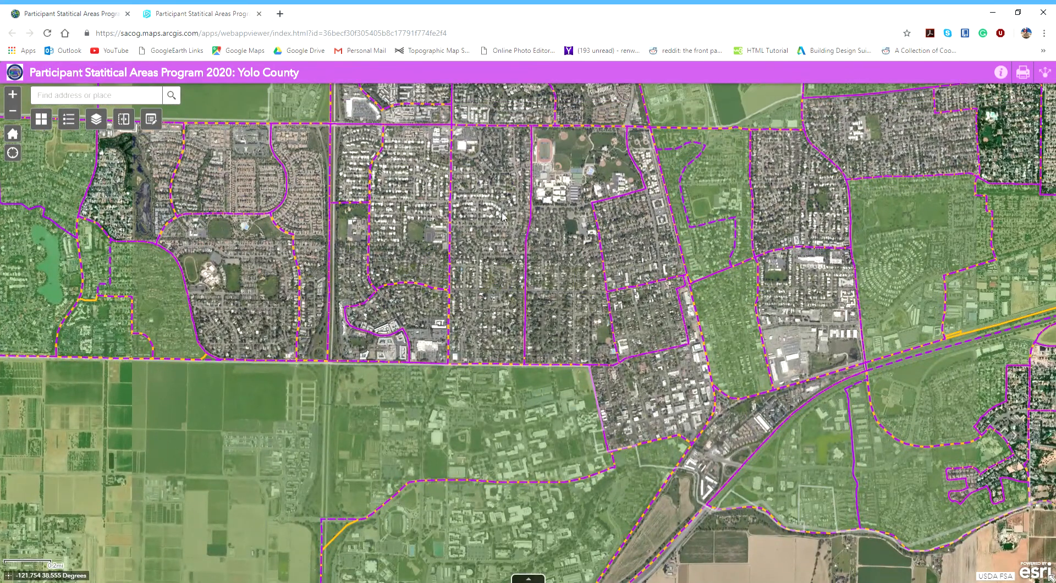
{"action": "left_click", "coordinate": [493, 208]}
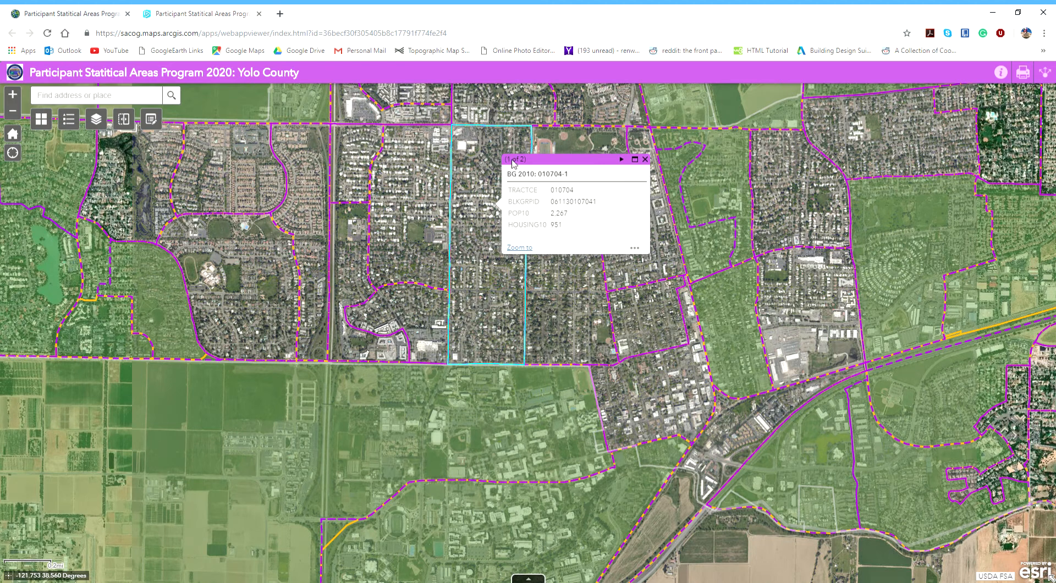
{"action": "left_click", "coordinate": [623, 160]}
{"action": "left_click", "coordinate": [551, 421]}
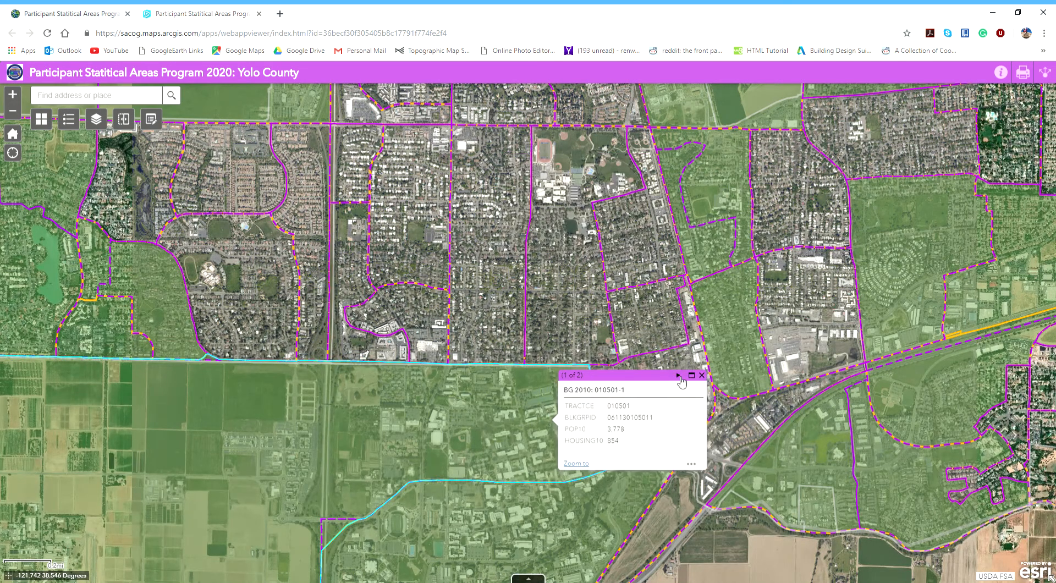
{"action": "left_click", "coordinate": [679, 376]}
{"action": "left_click", "coordinate": [670, 377]}
{"action": "left_click", "coordinate": [680, 376]}
- Review the layer list over the whole of Davis and set the basemap to Dark Gray Canvas
{"action": "scroll", "coordinate": [544, 410], "scroll_direction": "down", "scroll_amount": 2}
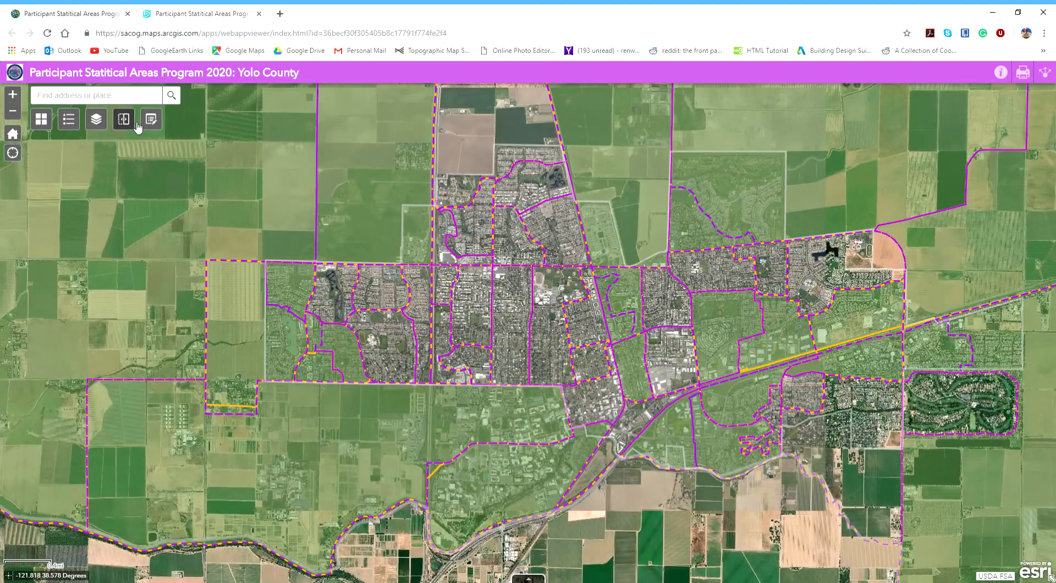
{"action": "left_click", "coordinate": [97, 119]}
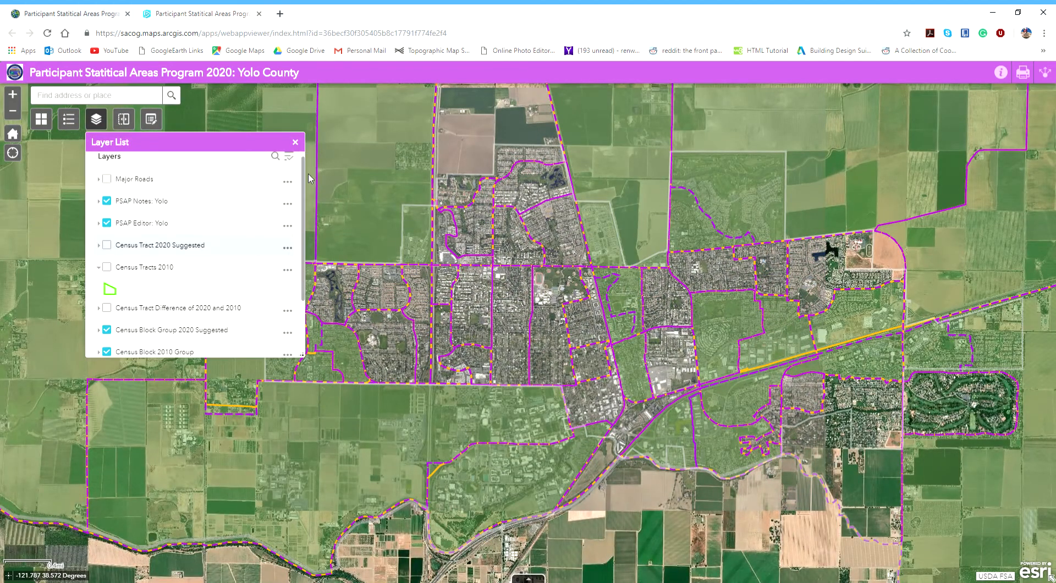
{"action": "scroll", "coordinate": [303, 182], "scroll_direction": "down", "scroll_amount": 2}
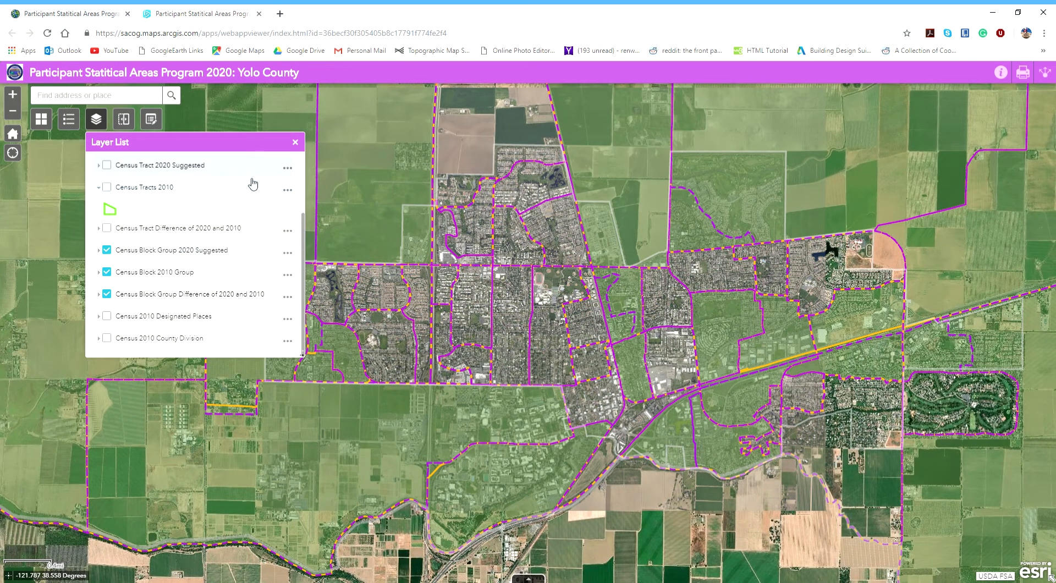
{"action": "left_click", "coordinate": [295, 143]}
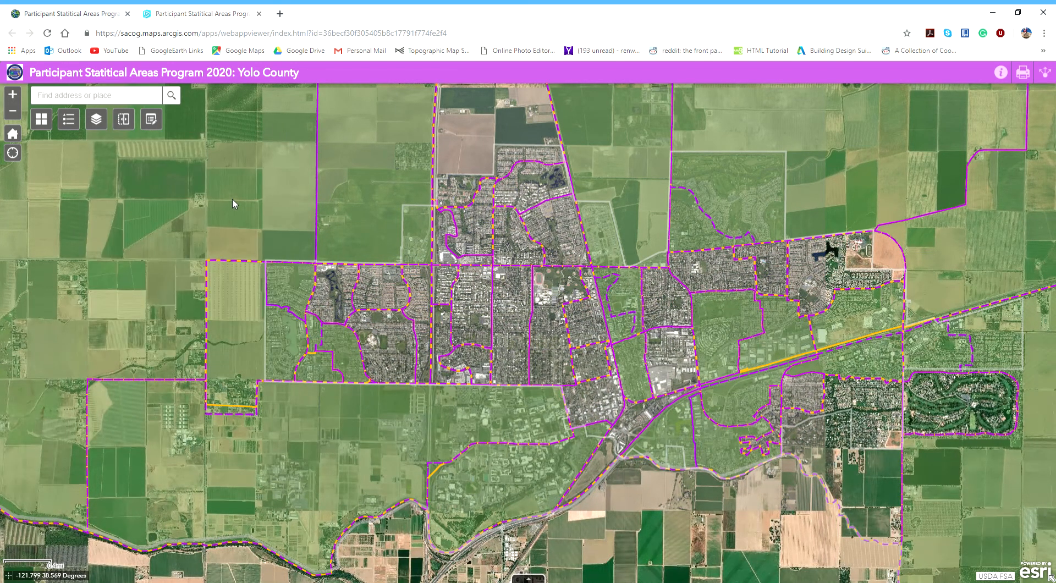
{"action": "left_click", "coordinate": [41, 119]}
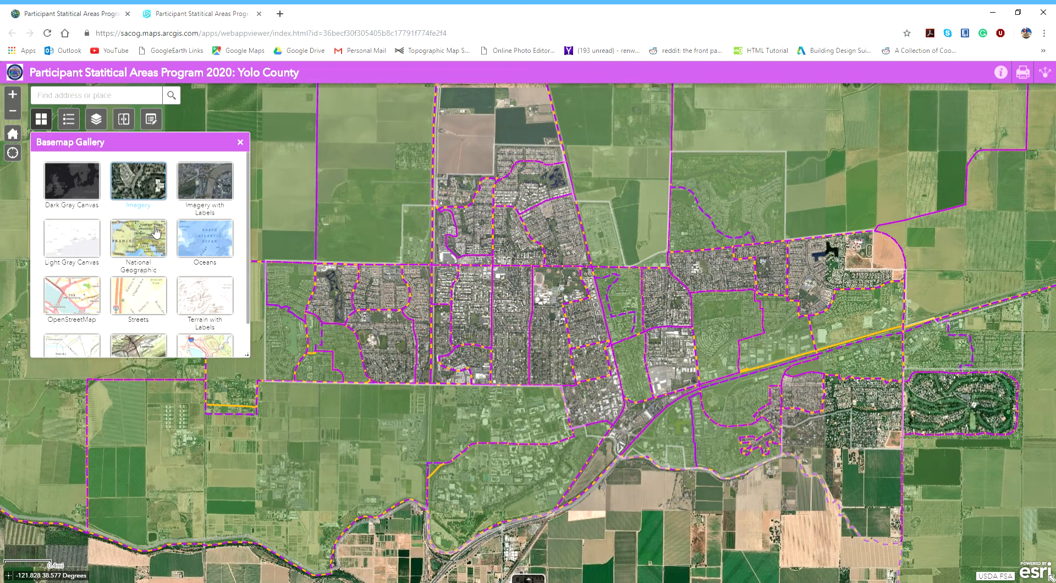
{"action": "left_click", "coordinate": [69, 174]}
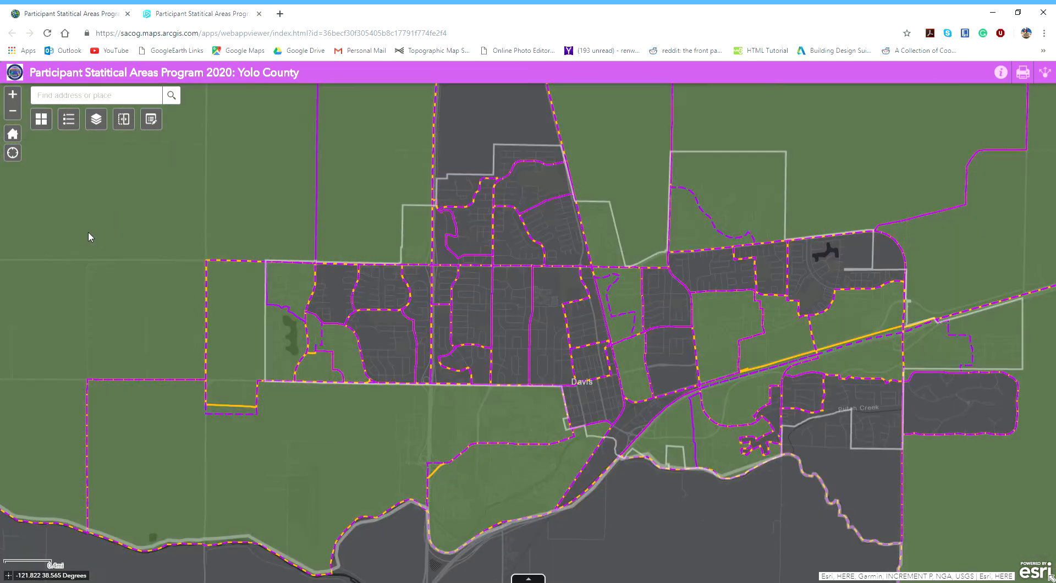
- Turn off the Census Block Group 2020 Suggested, Census Block 2010 Group and Census Block Group Difference of 2020 and 2010 layers
{"action": "left_click", "coordinate": [70, 119]}
{"action": "left_click", "coordinate": [96, 119]}
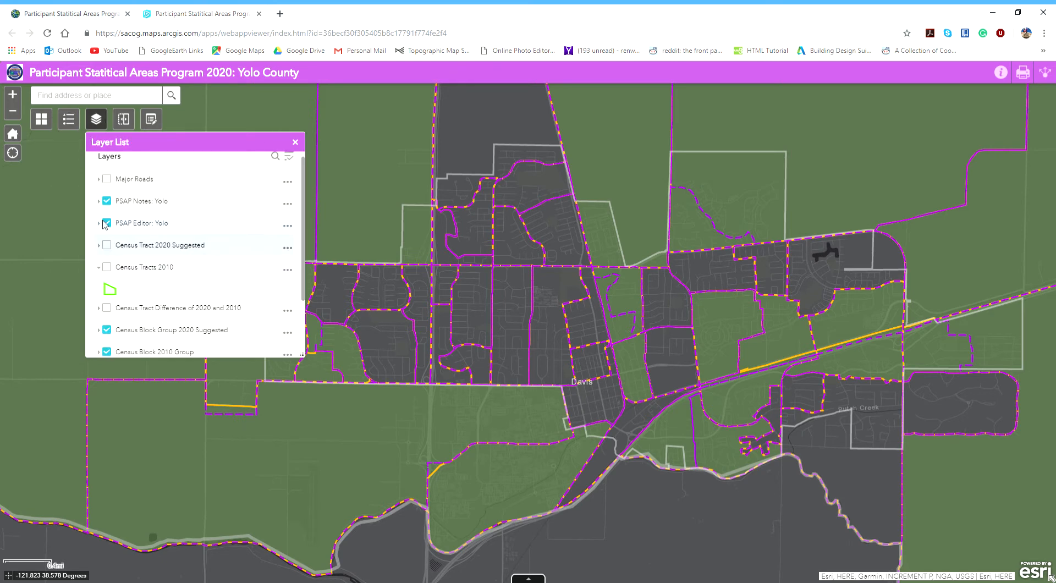
{"action": "left_click", "coordinate": [107, 330]}
{"action": "scroll", "coordinate": [108, 330], "scroll_direction": "down", "scroll_amount": 3}
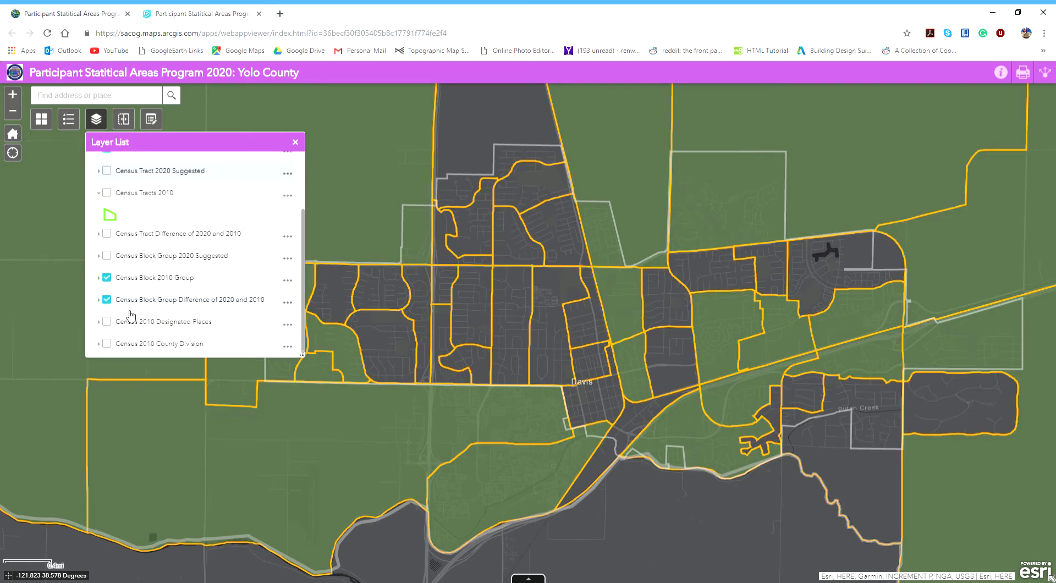
{"action": "left_click", "coordinate": [107, 271]}
{"action": "left_click", "coordinate": [107, 294]}
{"action": "left_click", "coordinate": [106, 294]}
- Turn on the Census Tract 2020 Suggested, Census Tracts 2010 and Census Tract Difference of 2020 and 2010 layers
{"action": "scroll", "coordinate": [106, 291], "scroll_direction": "up", "scroll_amount": 2}
{"action": "left_click", "coordinate": [107, 253]}
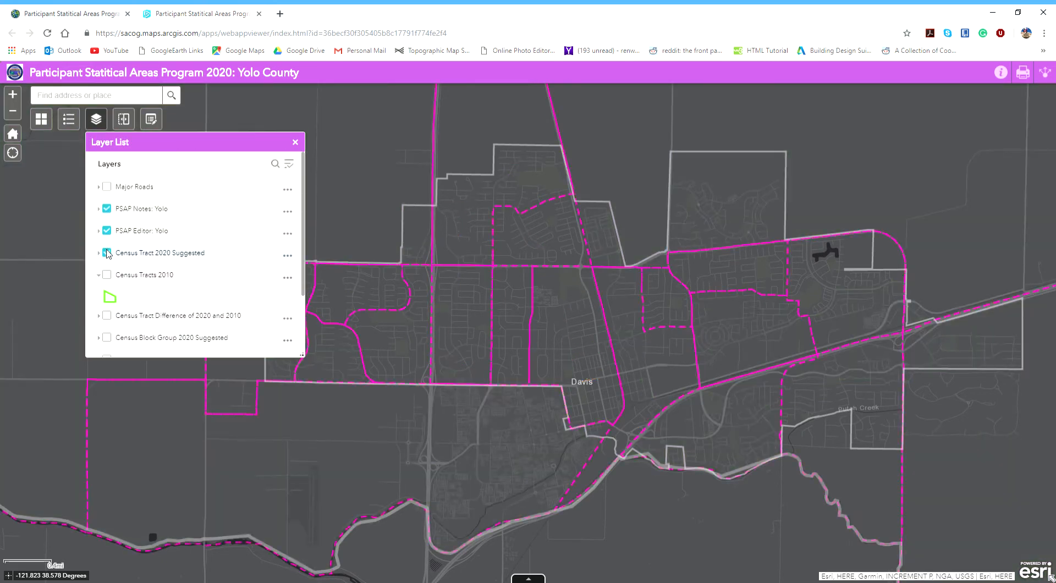
{"action": "left_click", "coordinate": [108, 275]}
{"action": "left_click", "coordinate": [107, 316]}
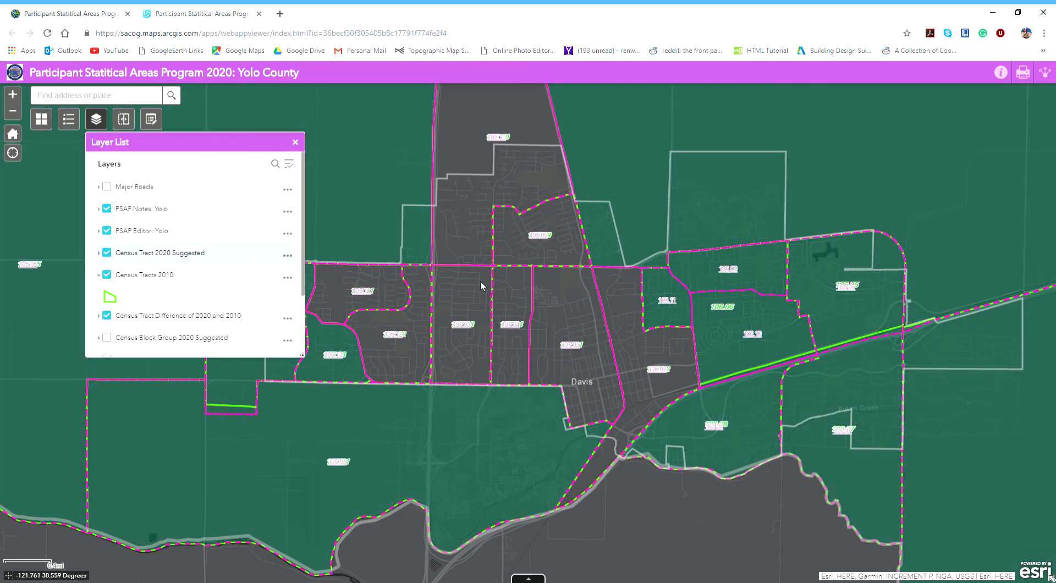
- Examine the suggested and 2010 census tracts in West Sacramento, focusing on the split tracts south of the port
{"action": "scroll", "coordinate": [592, 269], "scroll_direction": "down", "scroll_amount": 2}
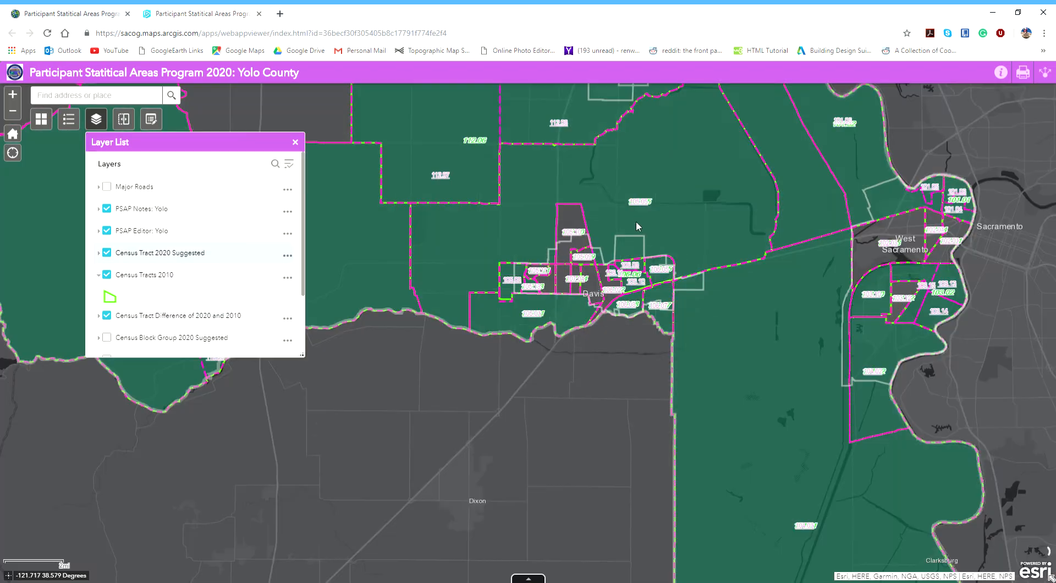
{"action": "left_click_drag", "start_coordinate": [639, 226], "coordinate": [495, 488]}
{"action": "left_click_drag", "start_coordinate": [682, 460], "coordinate": [427, 264]}
{"action": "scroll", "coordinate": [572, 300], "scroll_direction": "up", "scroll_amount": 2}
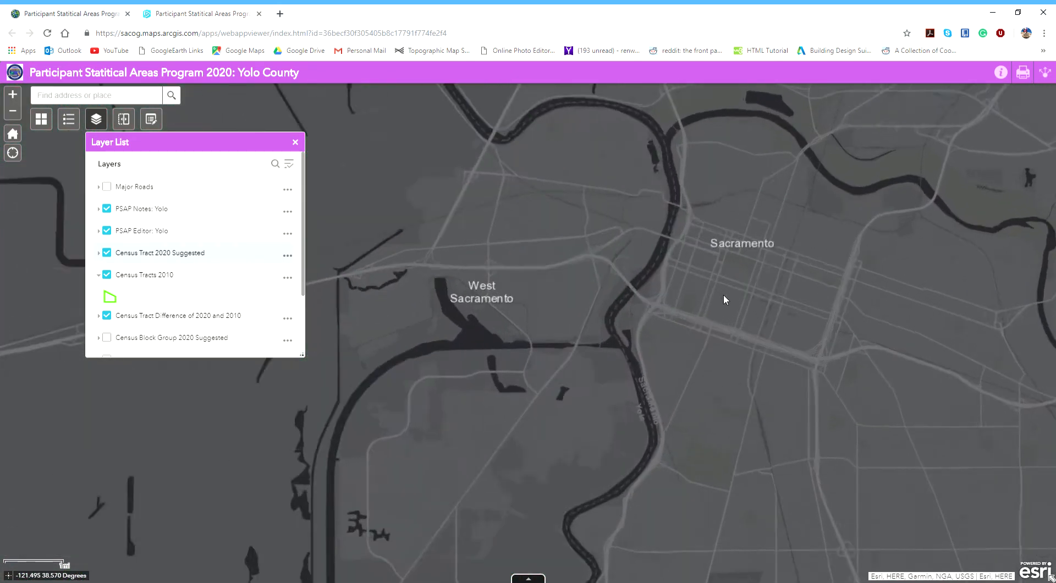
{"action": "left_click_drag", "start_coordinate": [750, 290], "coordinate": [906, 292]}
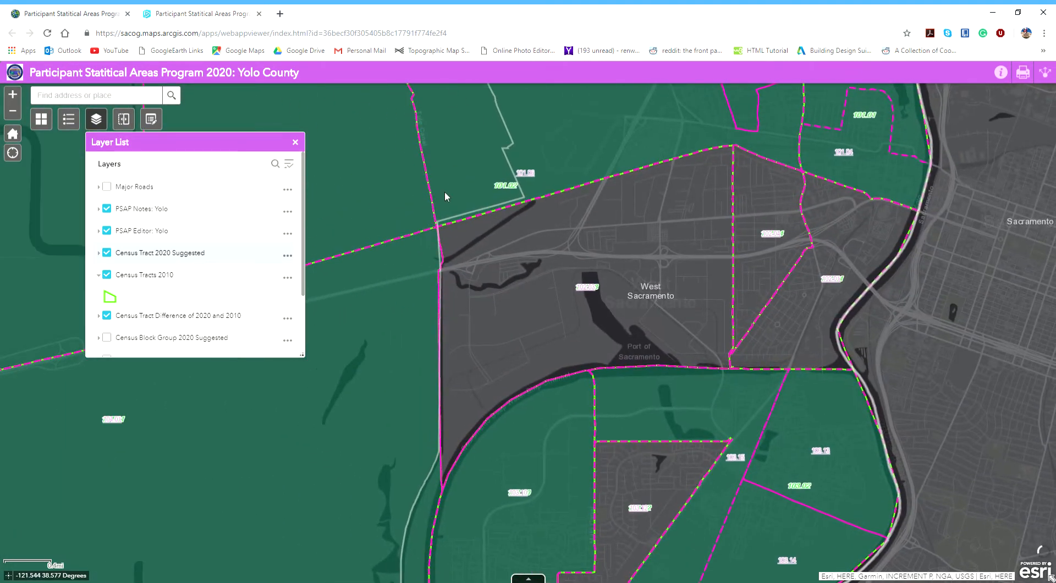
{"action": "left_click_drag", "start_coordinate": [883, 342], "coordinate": [700, 283]}
{"action": "left_click_drag", "start_coordinate": [806, 329], "coordinate": [755, 220]}
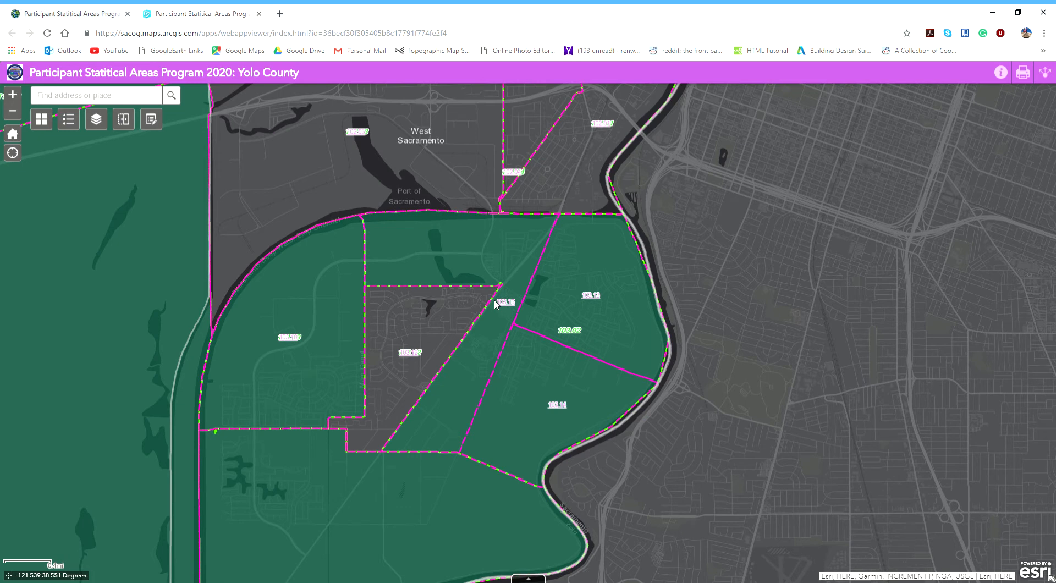
- Select the Yolo Notes template in the Edit tool and switch the basemap to Imagery over southern West Sacramento
{"action": "left_click", "coordinate": [151, 120]}
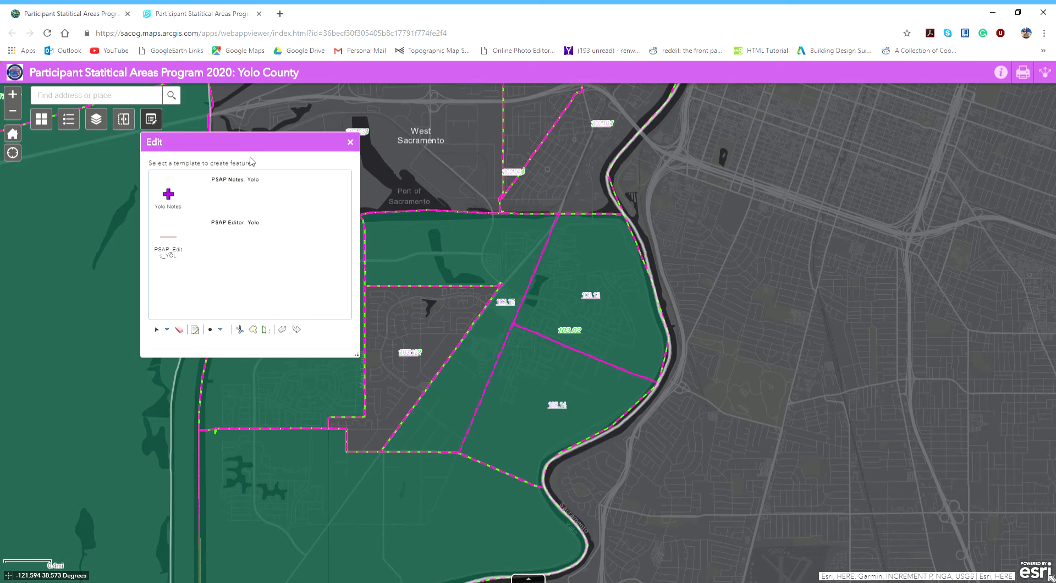
{"action": "left_click", "coordinate": [168, 198]}
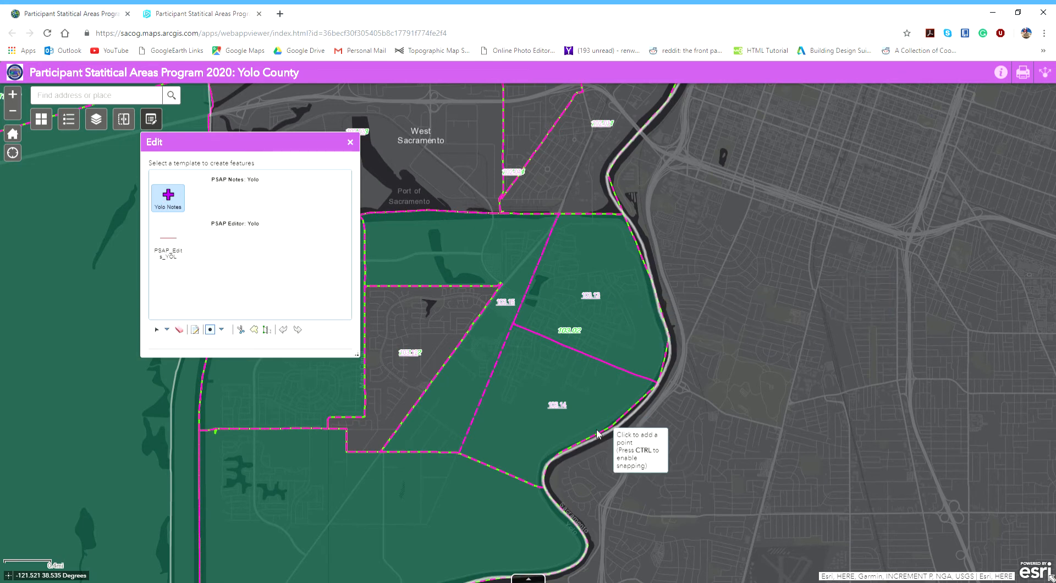
{"action": "left_click_drag", "start_coordinate": [619, 239], "coordinate": [678, 301]}
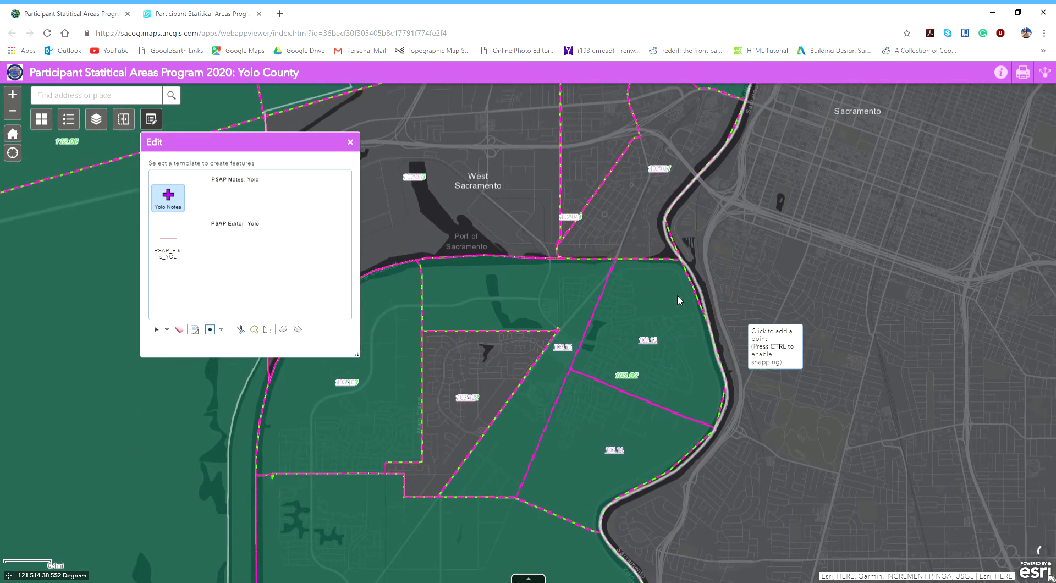
{"action": "scroll", "coordinate": [678, 295], "scroll_direction": "up", "scroll_amount": 1}
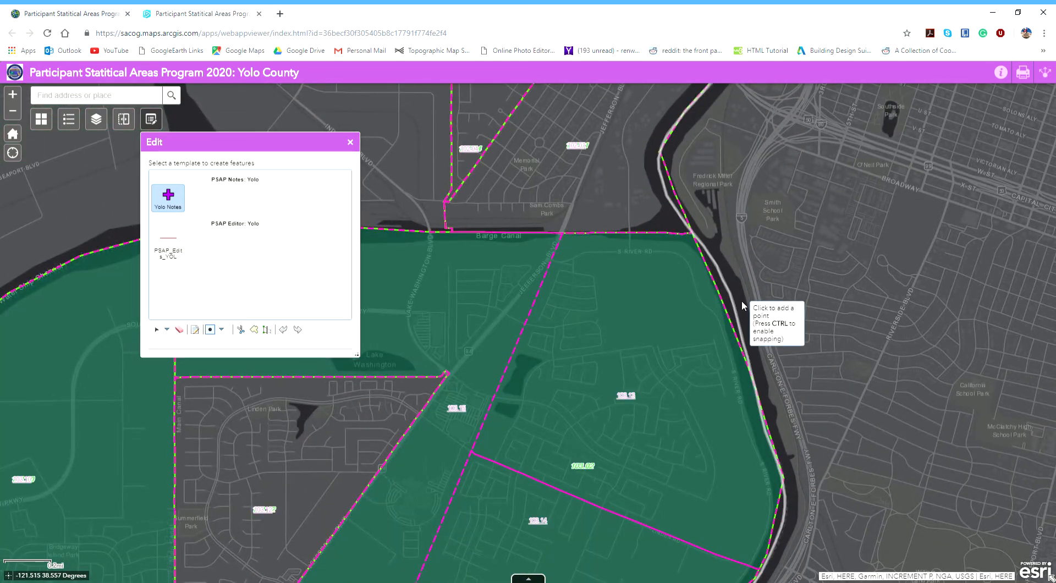
{"action": "left_click", "coordinate": [41, 118]}
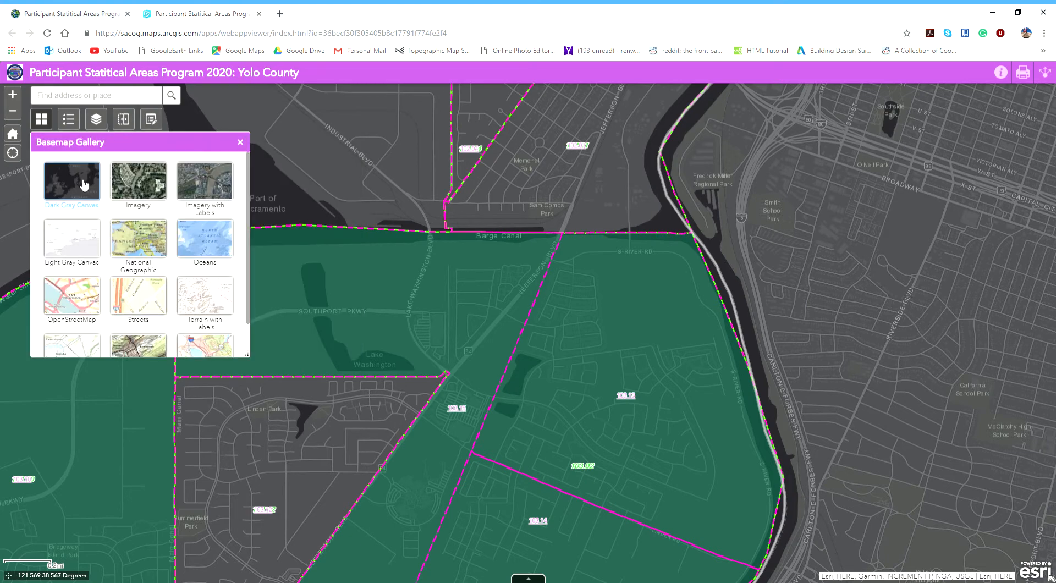
{"action": "left_click", "coordinate": [138, 181]}
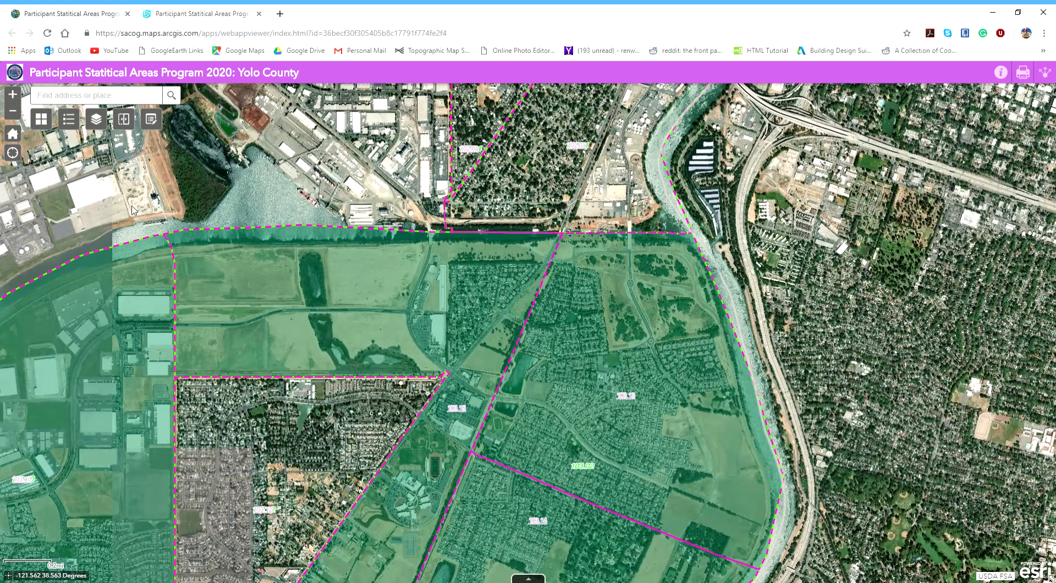
- Place a Yolo Notes point on the undeveloped land just west of the roundabout road in northeastern southern West Sacramento
{"action": "scroll", "coordinate": [663, 344], "scroll_direction": "up", "scroll_amount": 1}
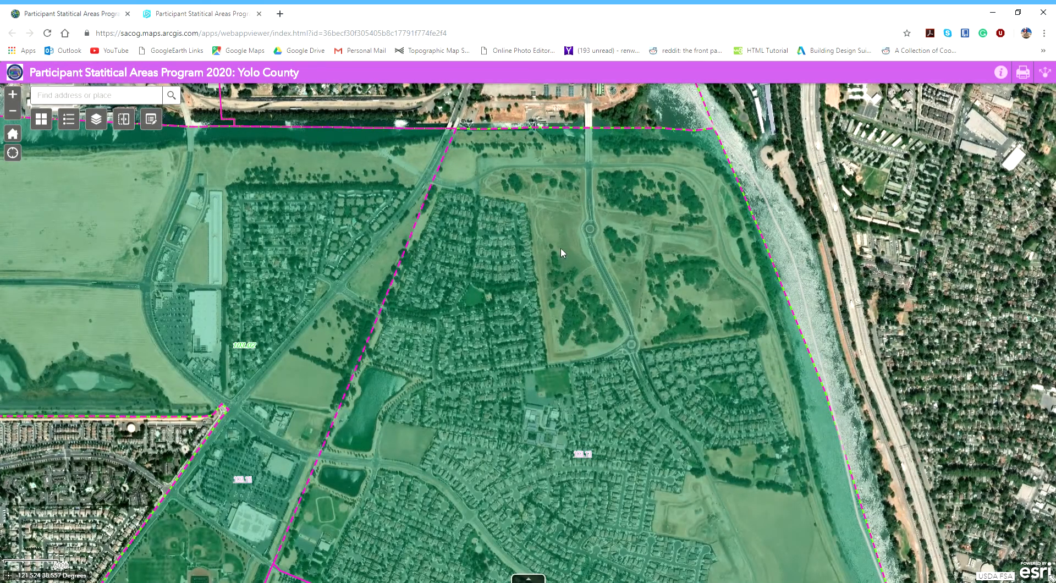
{"action": "left_click", "coordinate": [147, 119]}
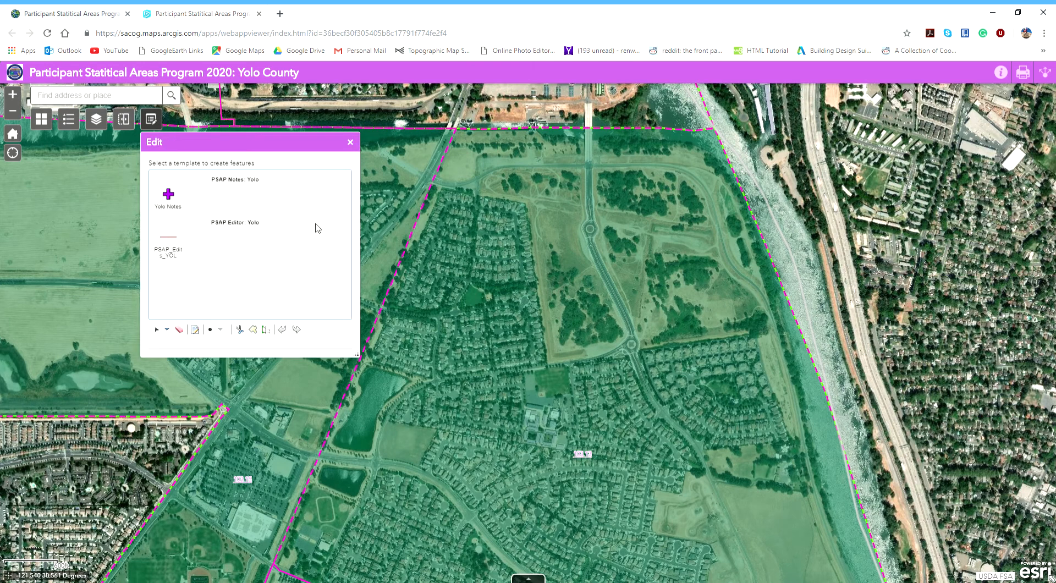
{"action": "left_click", "coordinate": [172, 199]}
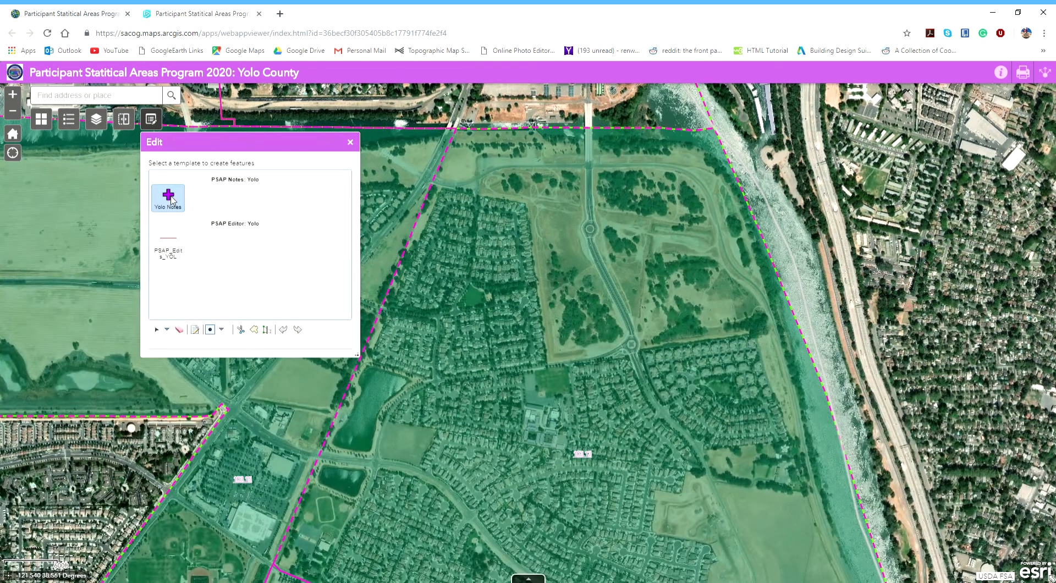
{"action": "left_click", "coordinate": [159, 124]}
{"action": "left_click", "coordinate": [158, 125]}
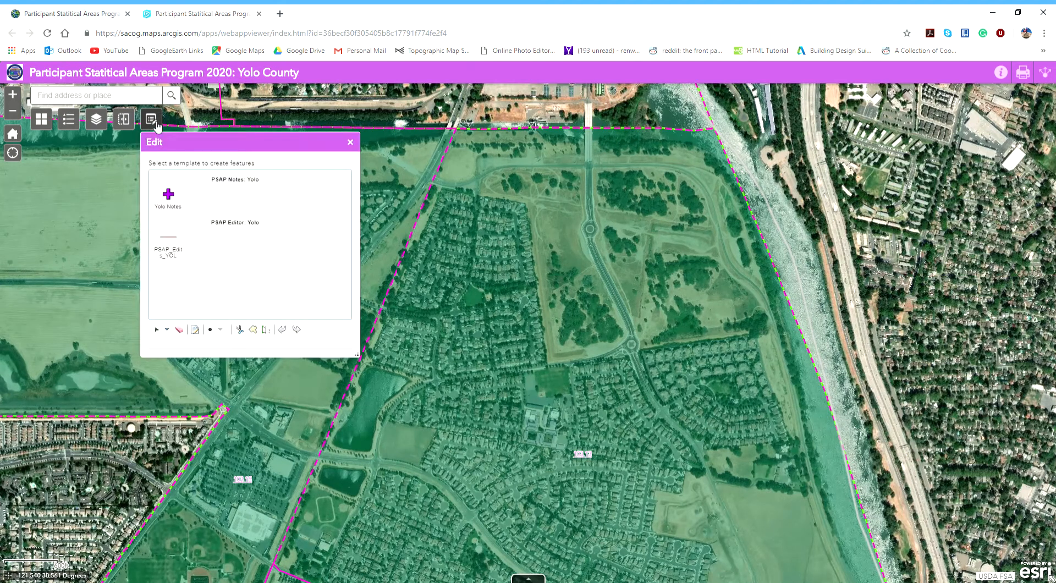
{"action": "left_click", "coordinate": [169, 197]}
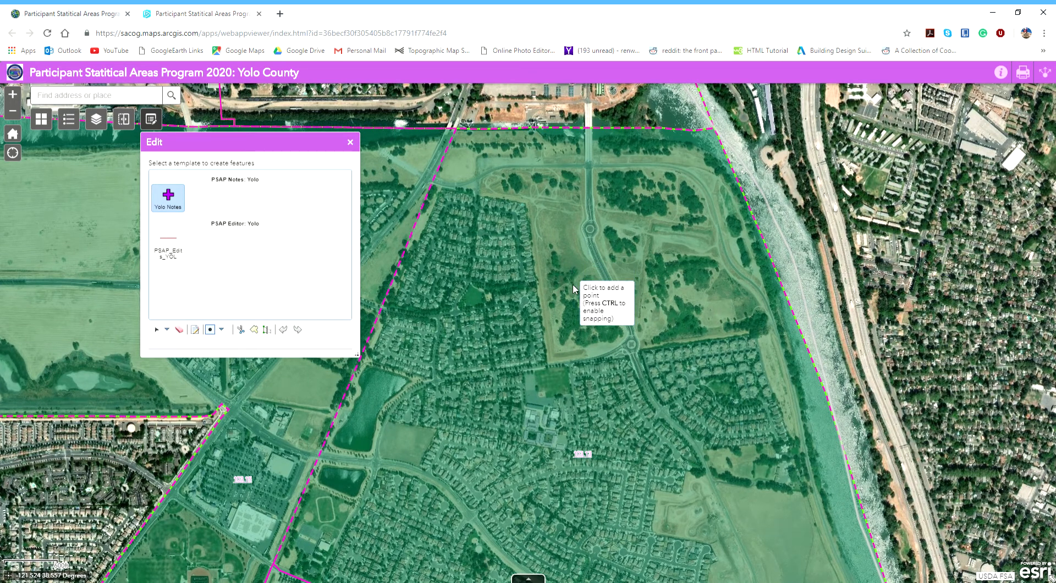
{"action": "left_click", "coordinate": [571, 268]}
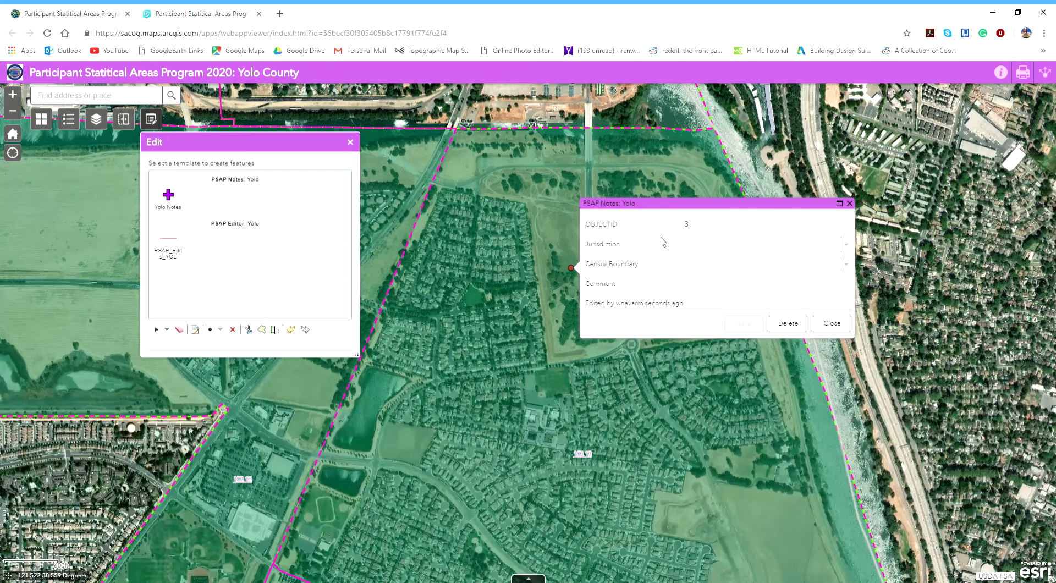
- Set the new note's Jurisdiction to West Sacramento and its Census Boundary to Census Tract
{"action": "left_click", "coordinate": [846, 243]}
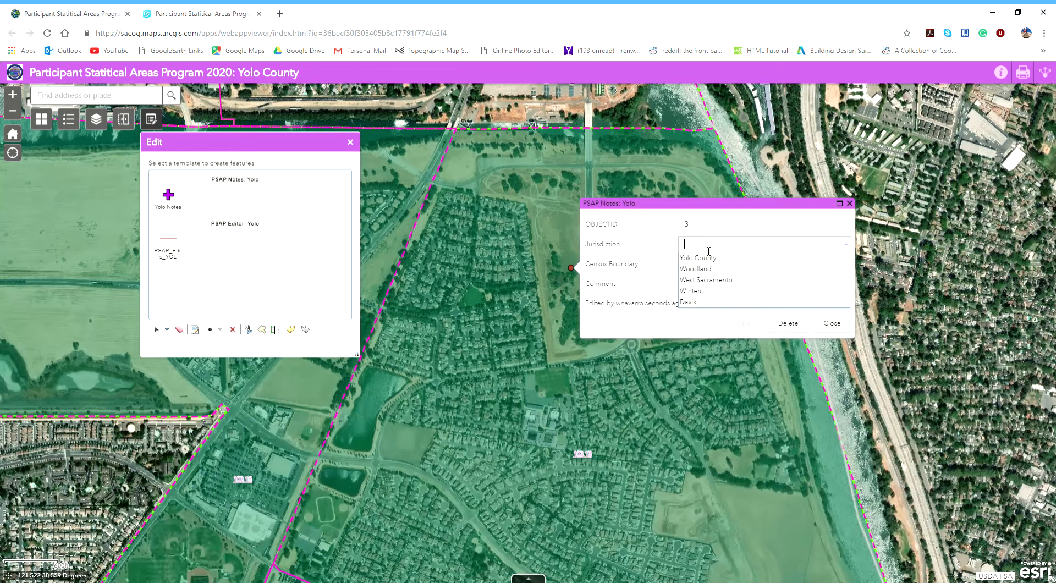
{"action": "left_click", "coordinate": [717, 280]}
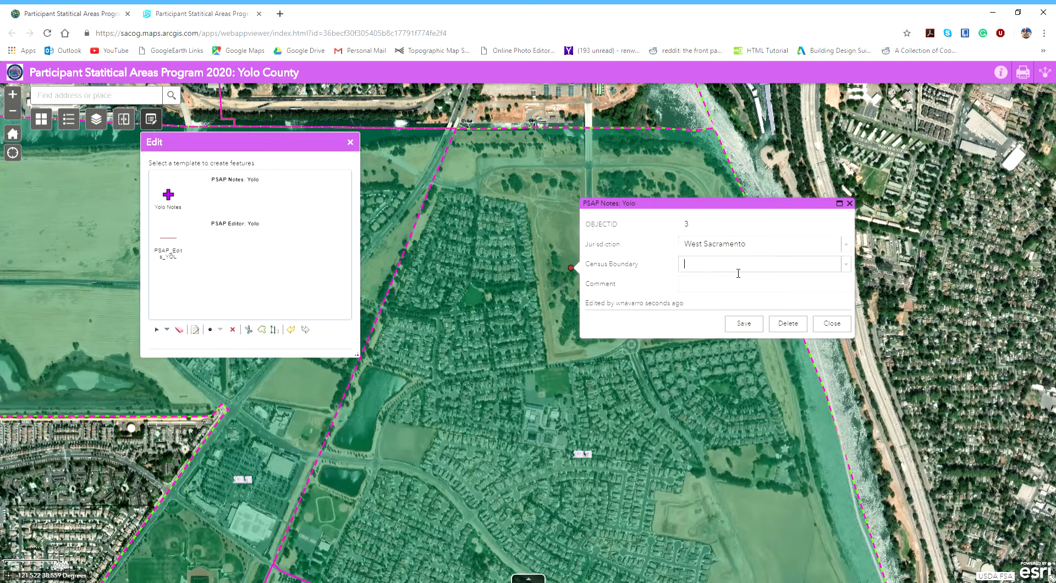
{"action": "left_click", "coordinate": [846, 264]}
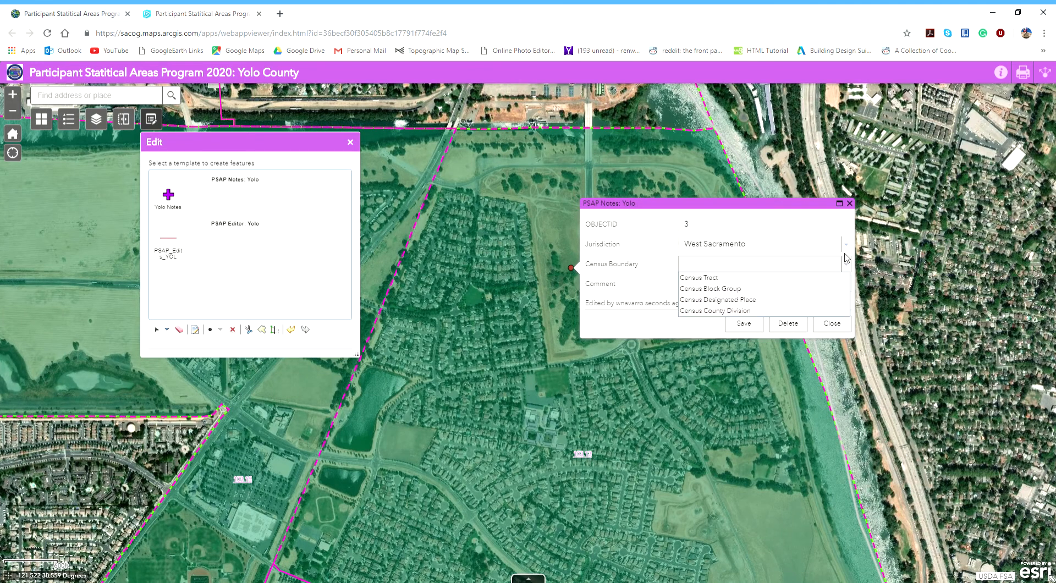
{"action": "left_click", "coordinate": [815, 277]}
{"action": "left_click", "coordinate": [816, 283]}
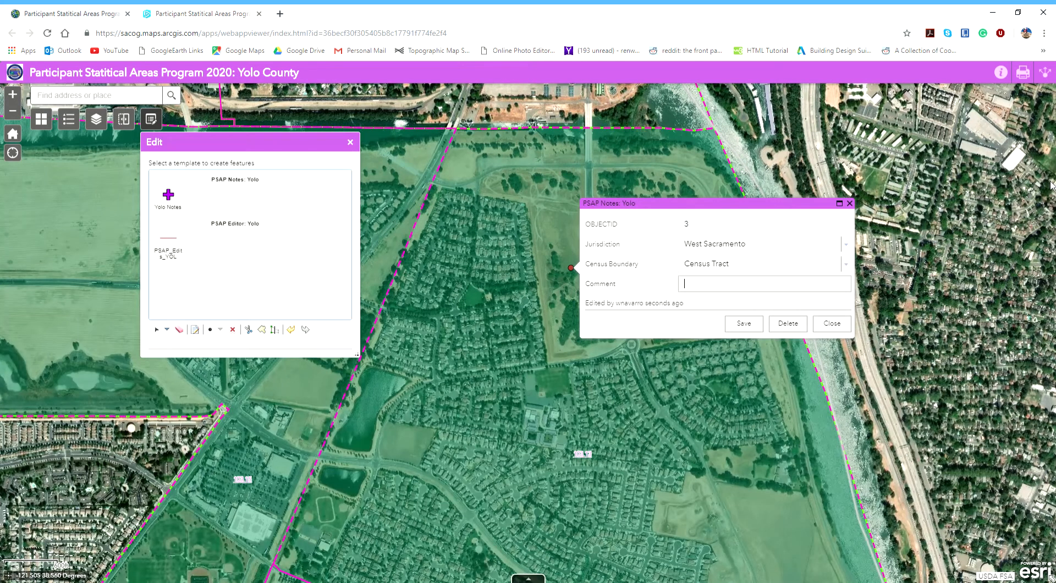
- Enter the comment "Possible additional housing near future?" for the note, save it and close its form
{"action": "type", "text": "Possibil"}
{"action": "type", "text": "bl"}
{"action": "type", "text": "e additiona housing"}
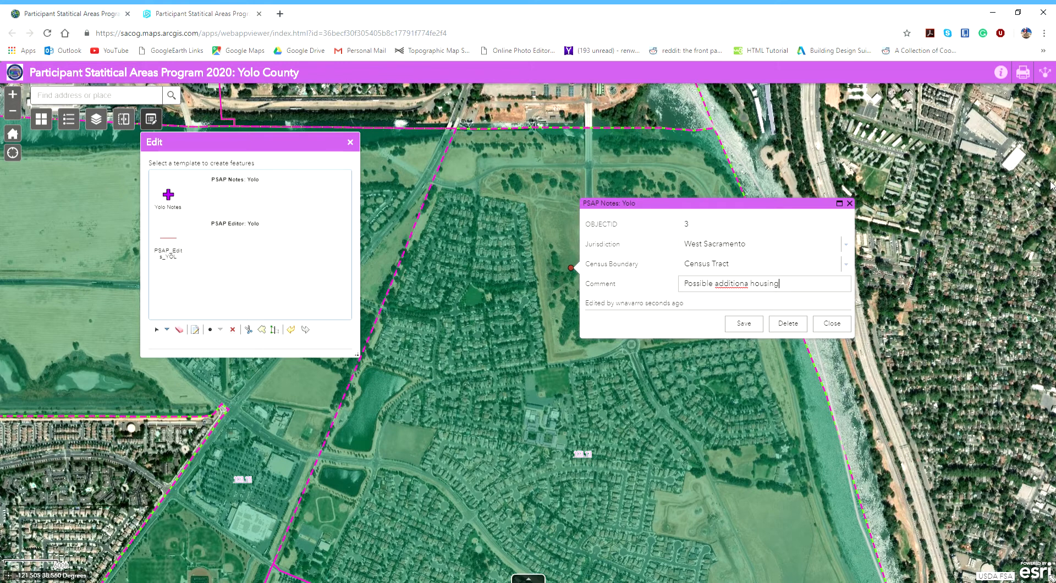
{"action": "type", "text": " near future?"}
{"action": "left_click", "coordinate": [749, 286]}
{"action": "type", "text": "l"}
{"action": "left_click", "coordinate": [744, 324]}
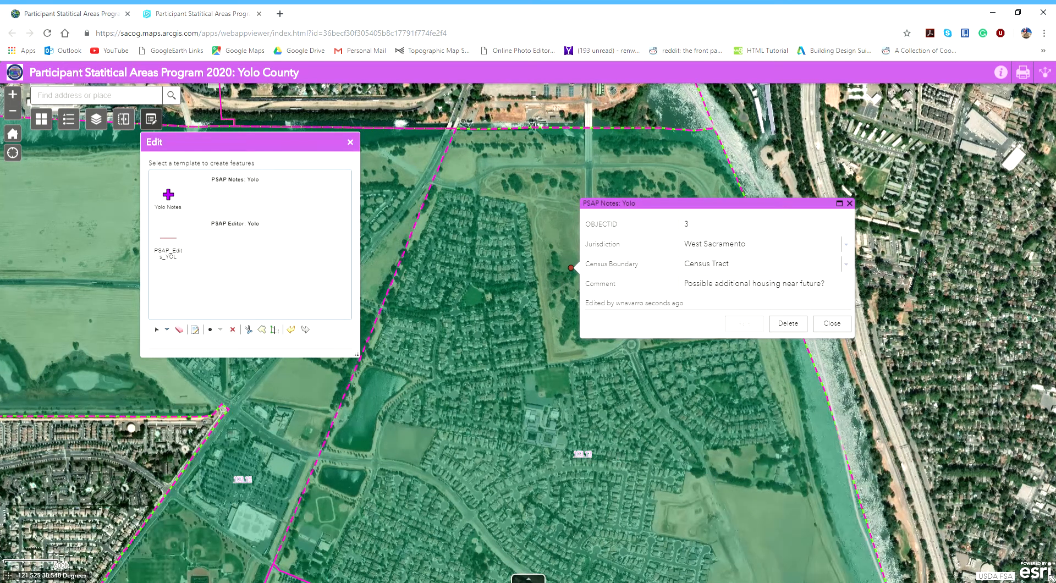
{"action": "left_click", "coordinate": [831, 324]}
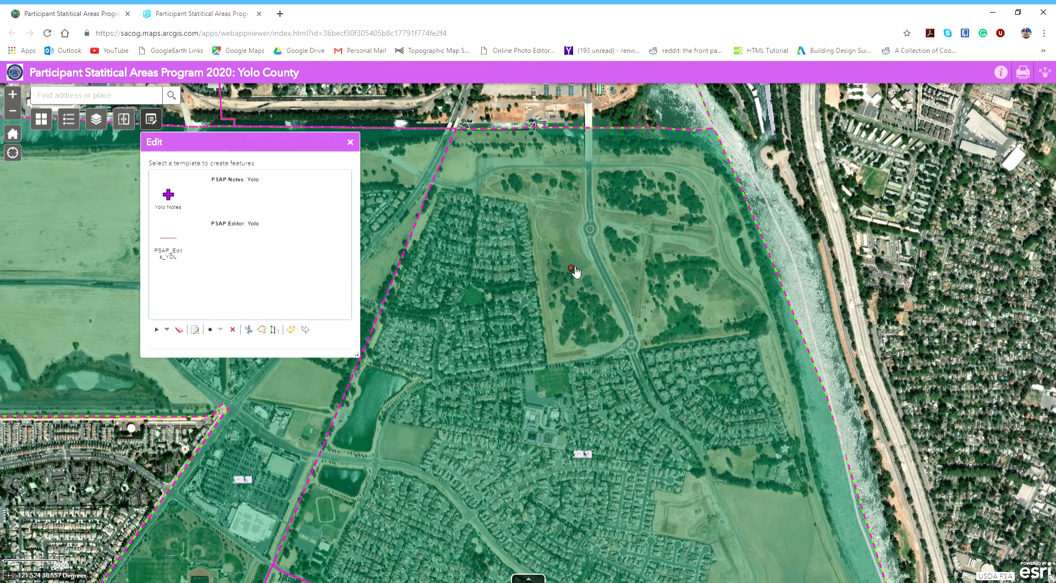
- Review the saved note's attributes and its place among the surrounding census tracts, and close the Edit tool
{"action": "left_click", "coordinate": [572, 266]}
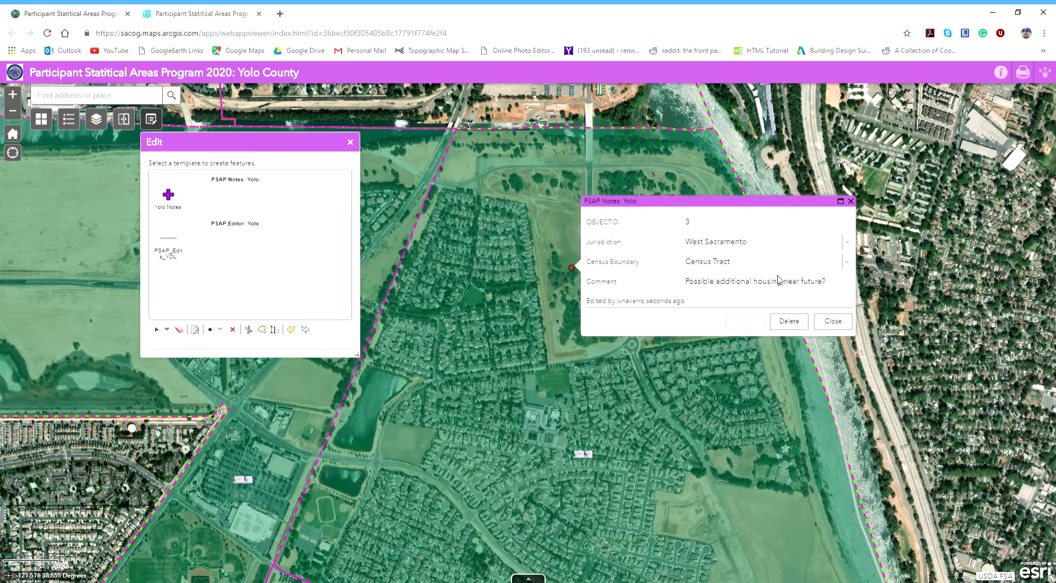
{"action": "left_click", "coordinate": [829, 327]}
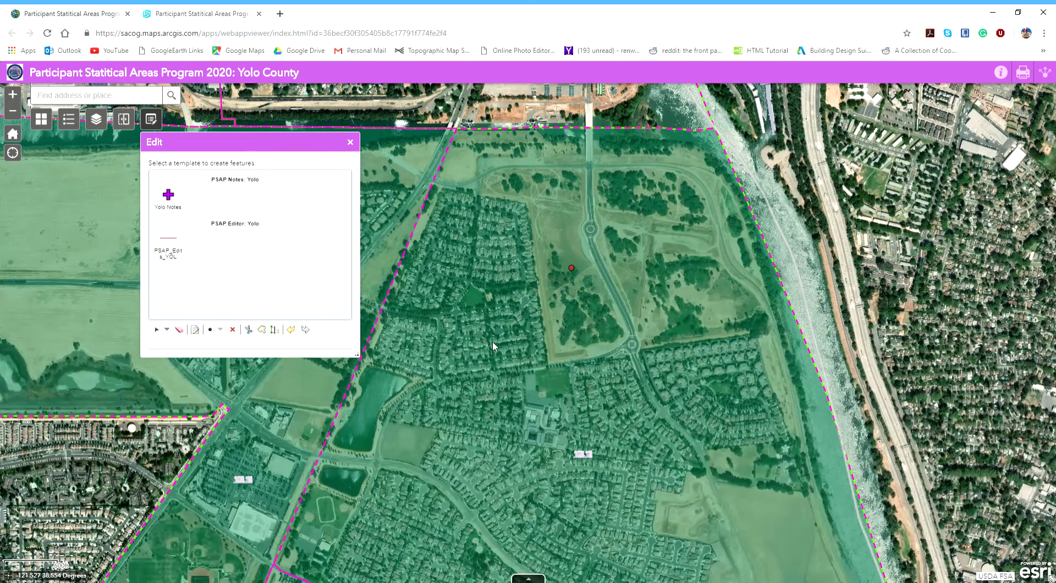
{"action": "left_click_drag", "start_coordinate": [572, 279], "coordinate": [569, 307]}
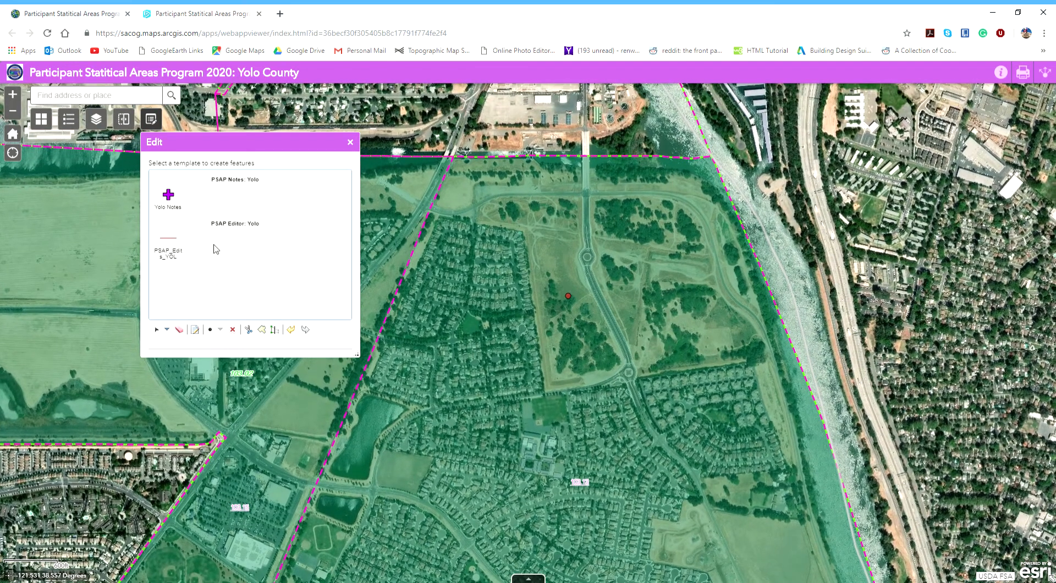
{"action": "left_click_drag", "start_coordinate": [665, 265], "coordinate": [706, 69]}
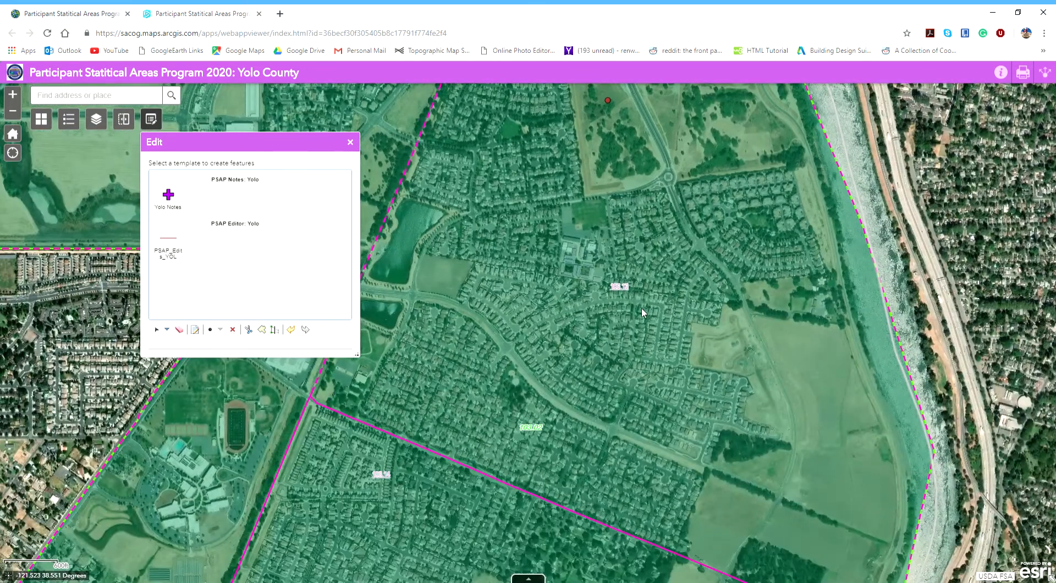
{"action": "scroll", "coordinate": [643, 309], "scroll_direction": "down", "scroll_amount": 1}
{"action": "mouse_move", "coordinate": [662, 322]}
{"action": "left_mouse_down"}
{"action": "mouse_move", "coordinate": [777, 267]}
{"action": "mouse_move", "coordinate": [647, 281]}
{"action": "mouse_move", "coordinate": [604, 305]}
{"action": "mouse_move", "coordinate": [642, 321]}
{"action": "left_mouse_up"}
{"action": "scroll", "coordinate": [780, 273], "scroll_direction": "down", "scroll_amount": 1}
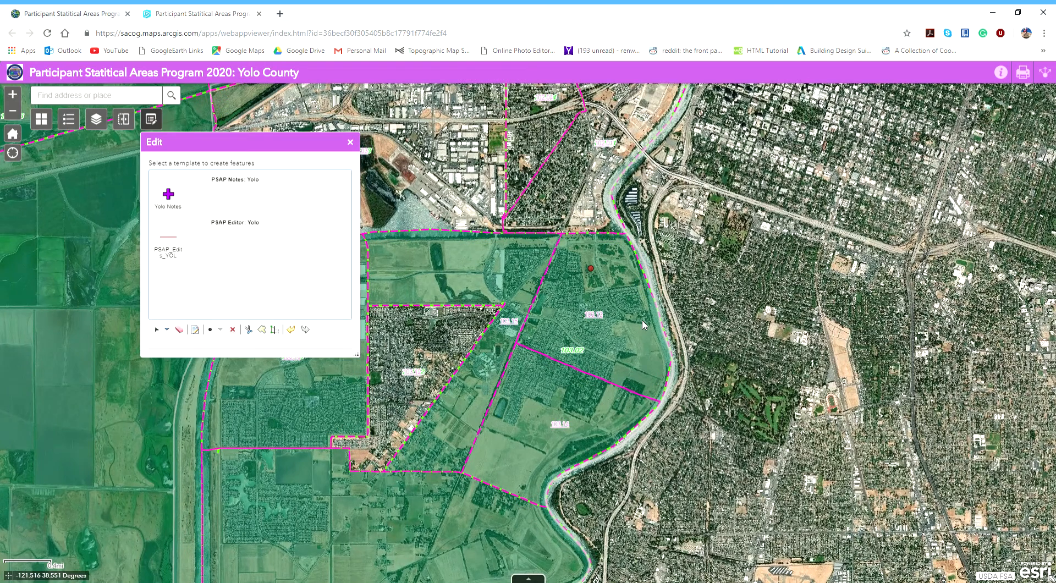
{"action": "left_click", "coordinate": [350, 142]}
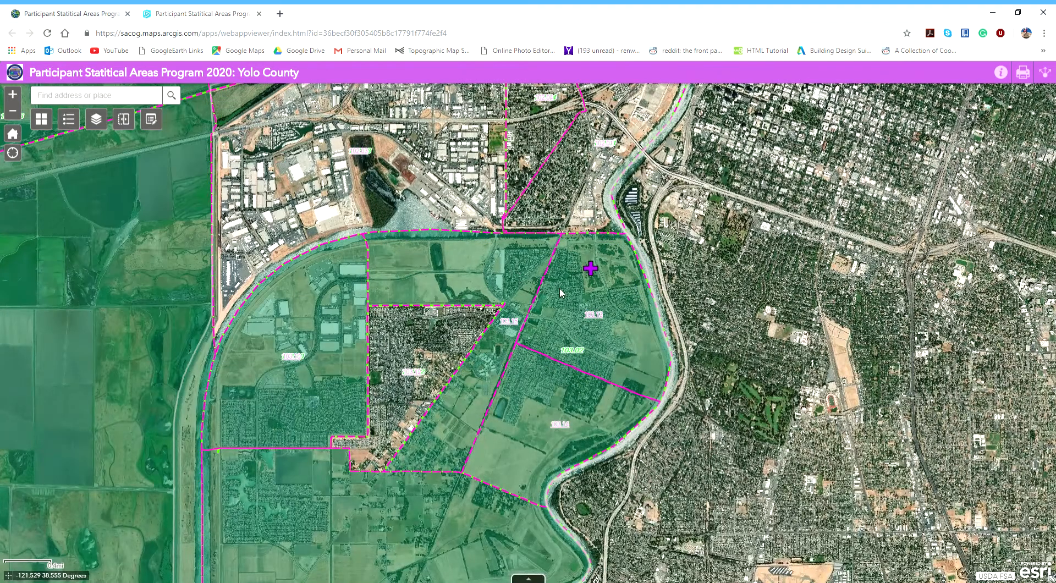
- Compare the suggested 2020 and 2010 census tracts around the note by swiping the Census Tract 2020 Suggested layer
{"action": "left_click", "coordinate": [125, 119]}
{"action": "left_click", "coordinate": [218, 163]}
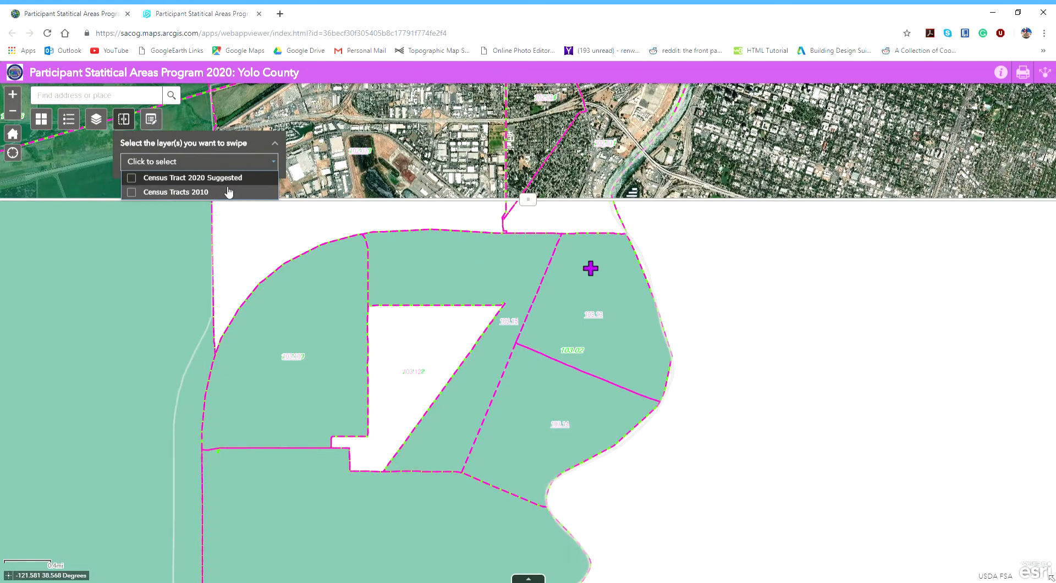
{"action": "left_click", "coordinate": [135, 179]}
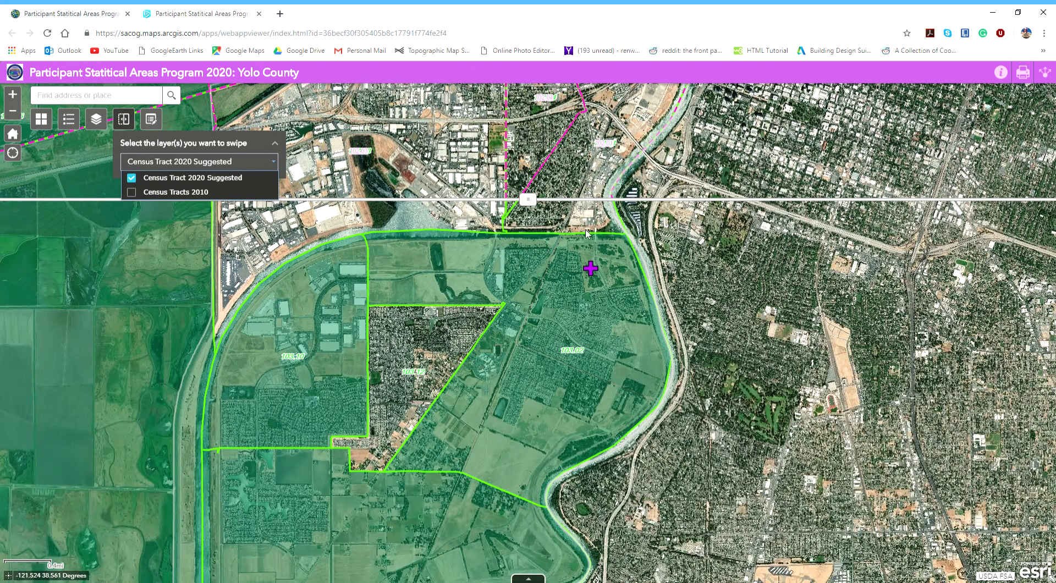
{"action": "mouse_move", "coordinate": [528, 199]}
{"action": "left_mouse_down"}
{"action": "mouse_move", "coordinate": [528, 225]}
{"action": "mouse_move", "coordinate": [528, 198]}
{"action": "left_mouse_up"}
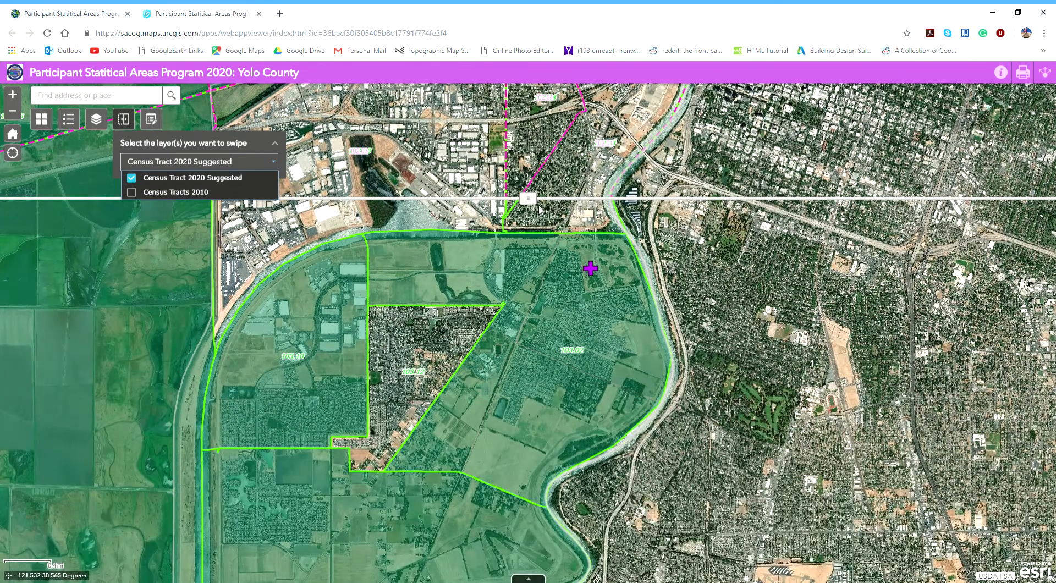
{"action": "left_click_drag", "start_coordinate": [533, 202], "coordinate": [528, 518]}
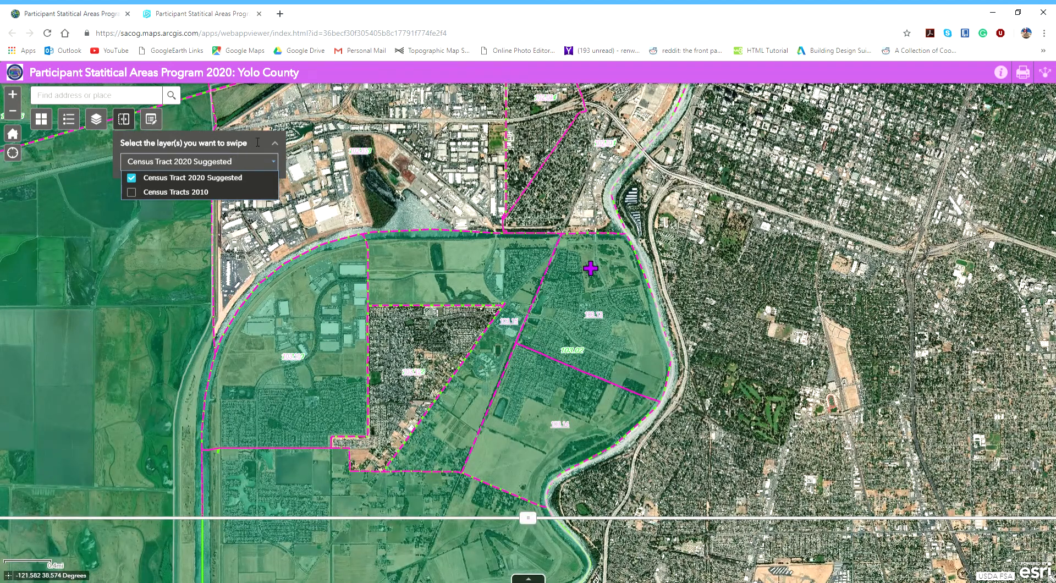
{"action": "left_click", "coordinate": [336, 132]}
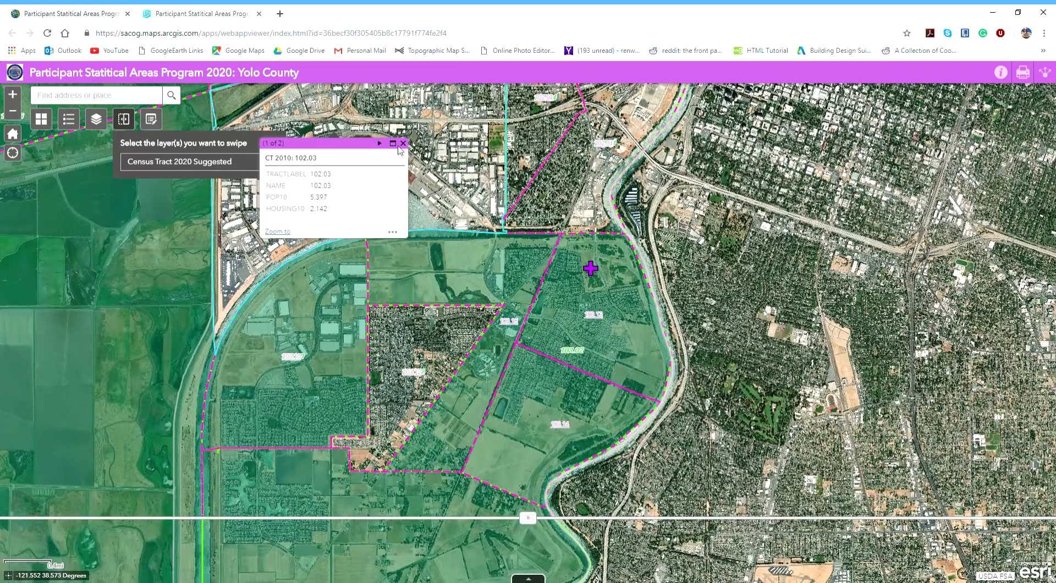
{"action": "left_click", "coordinate": [403, 144]}
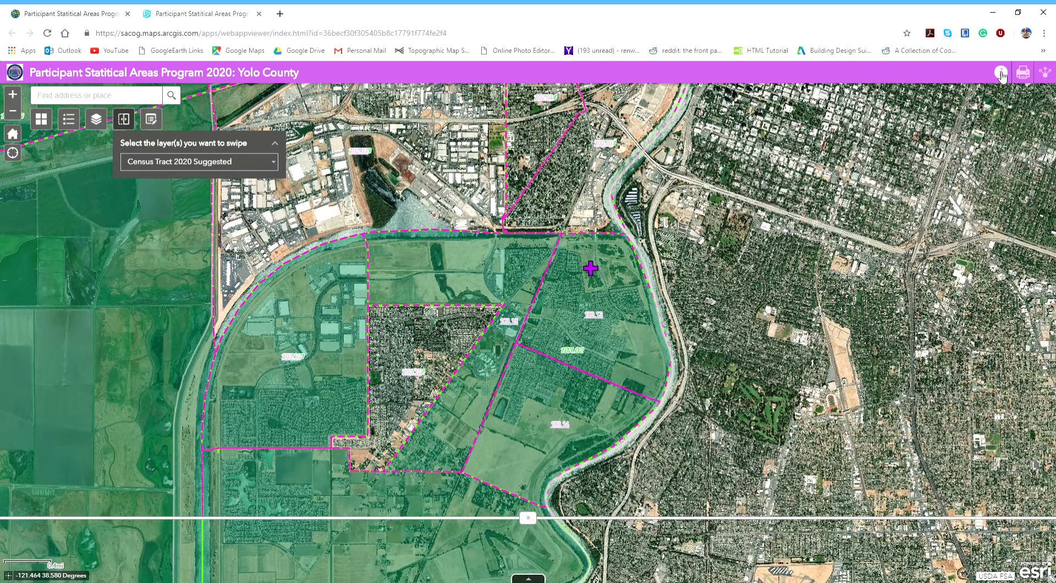
- Consult the Census Boundaries Quick Sheet's Census Tracts link and the PSAP webinar presentation's boundary criteria, and return to the map
{"action": "left_click", "coordinate": [1001, 74]}
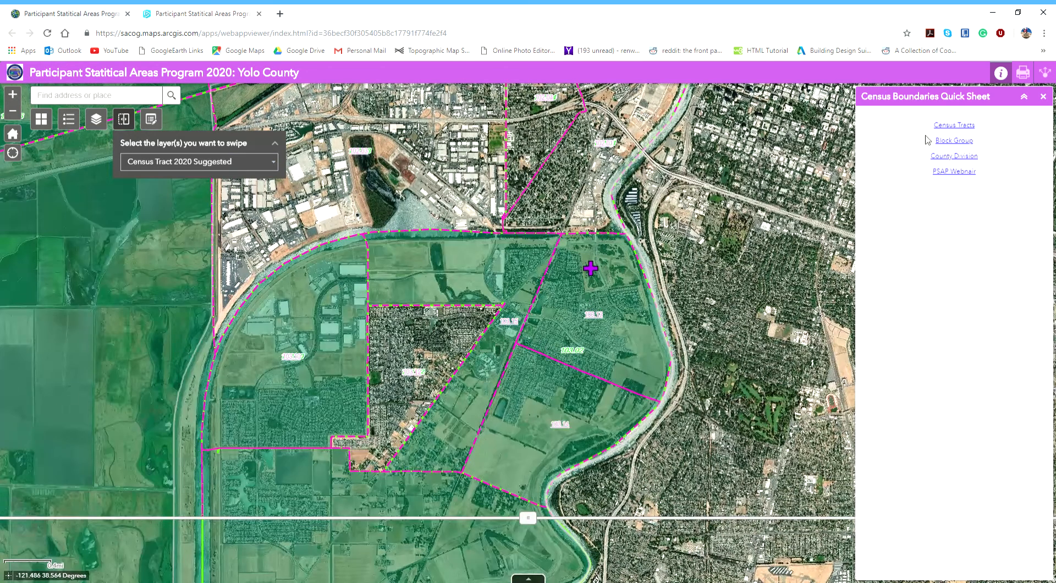
{"action": "left_click", "coordinate": [942, 129]}
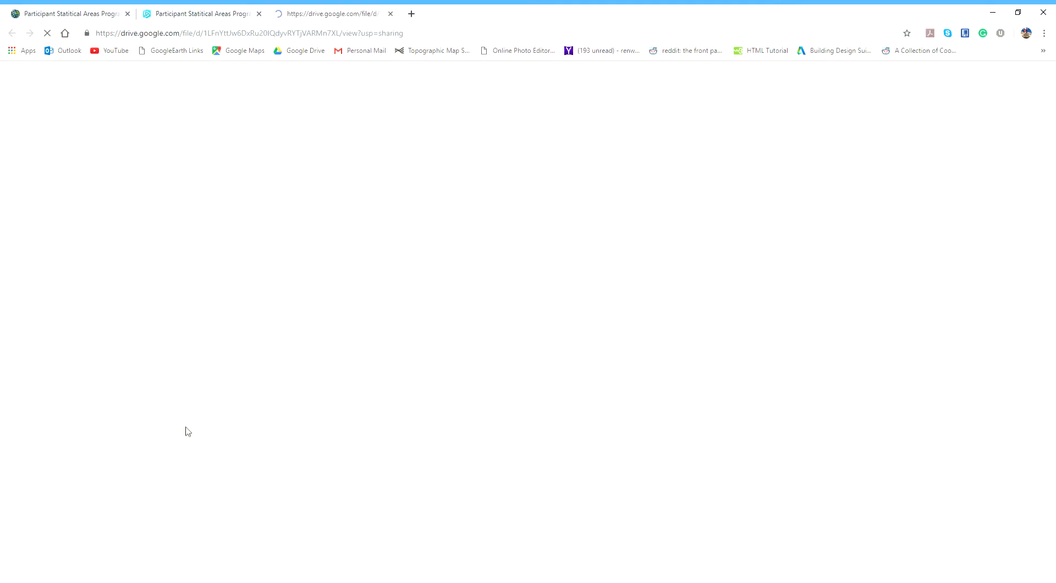
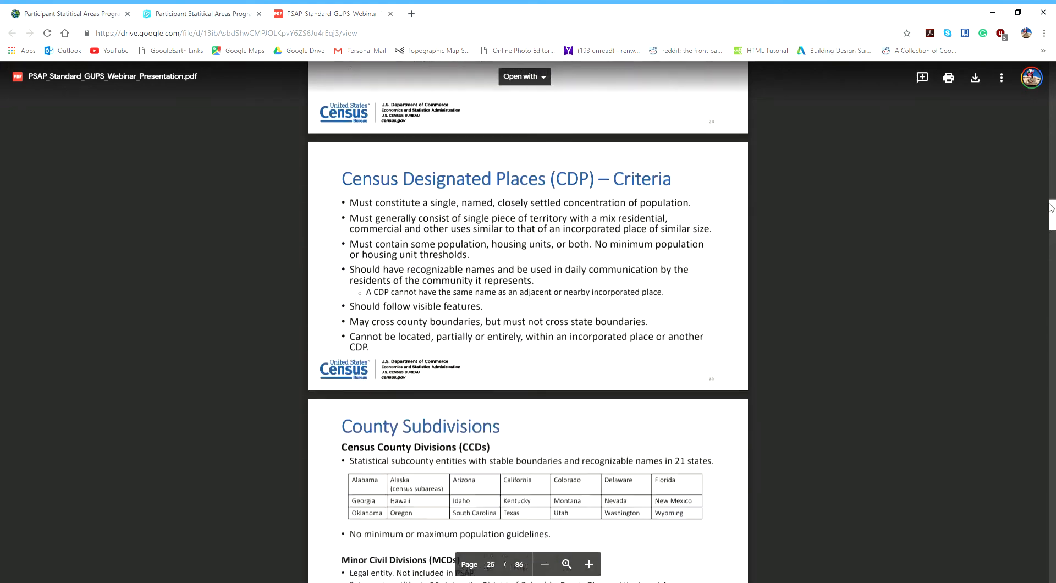
{"action": "scroll", "coordinate": [523, 276], "scroll_direction": "down", "scroll_amount": 10}
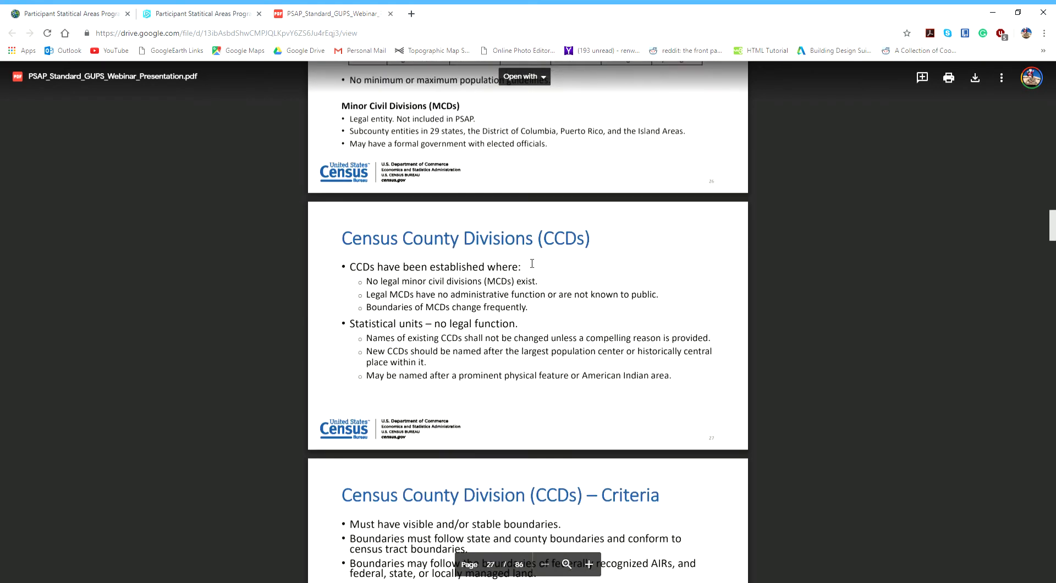
{"action": "scroll", "coordinate": [534, 264], "scroll_direction": "up", "scroll_amount": 10}
{"action": "scroll", "coordinate": [536, 266], "scroll_direction": "up", "scroll_amount": 20}
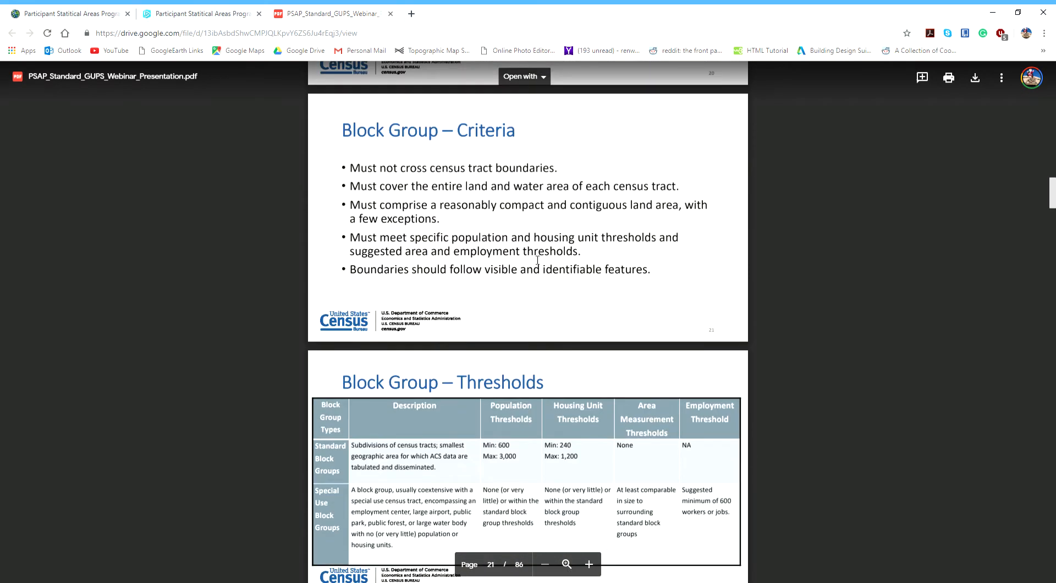
{"action": "scroll", "coordinate": [535, 263], "scroll_direction": "up", "scroll_amount": 5}
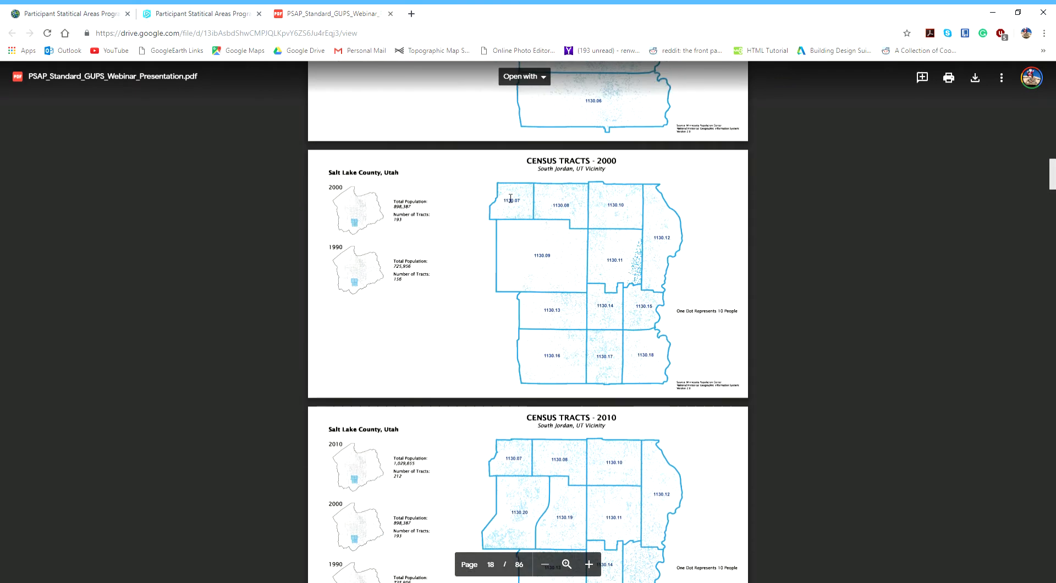
{"action": "left_click", "coordinate": [391, 13]}
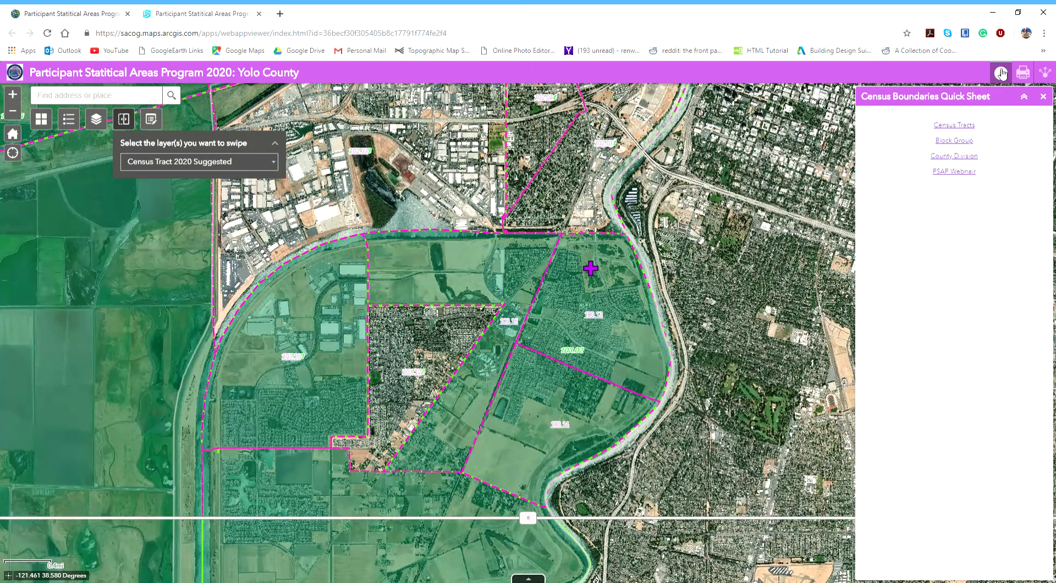
{"action": "left_click", "coordinate": [1001, 73]}
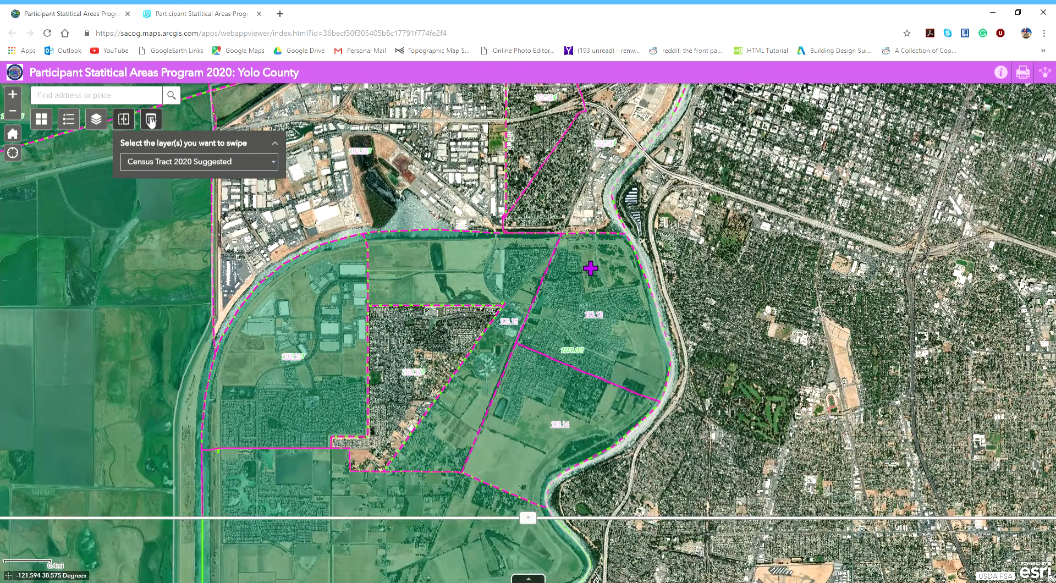
- Draw a PSAP_Edits_YOL polyline along the suggested diagonal tract boundary west of the note, from its northern corner to its southern corner
{"action": "left_click", "coordinate": [151, 118]}
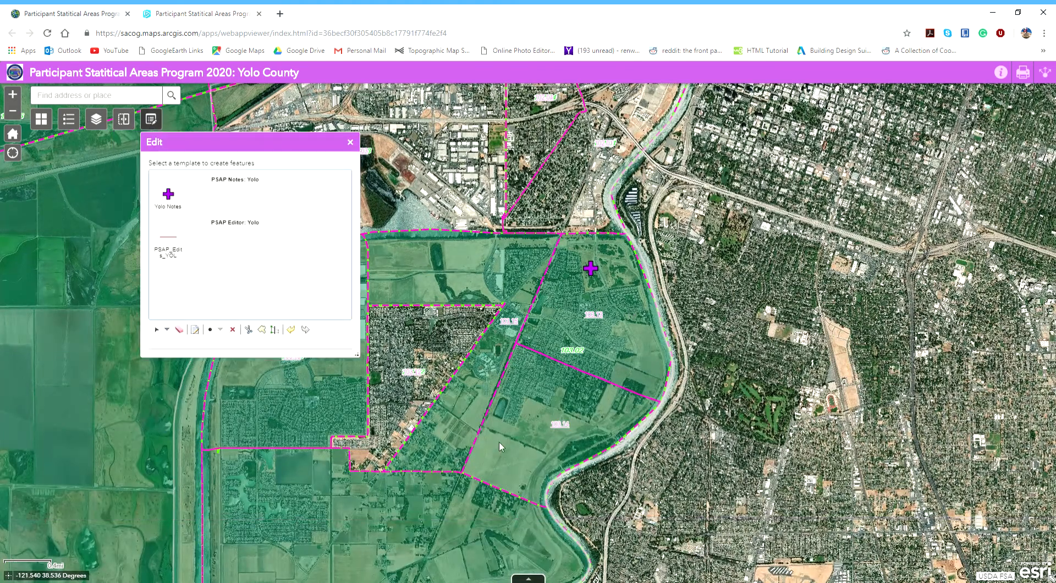
{"action": "left_click", "coordinate": [174, 245]}
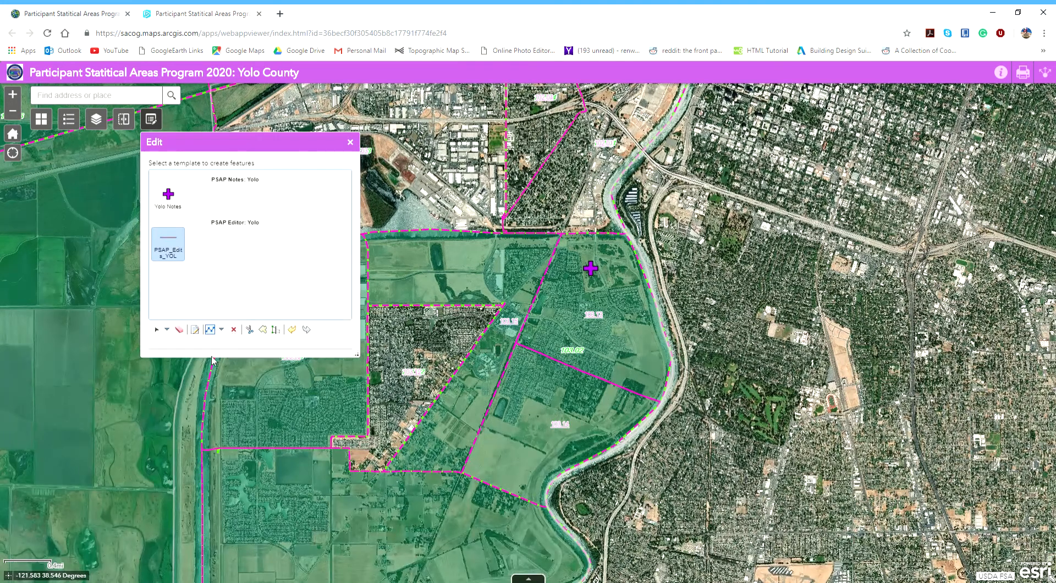
{"action": "left_click", "coordinate": [221, 329]}
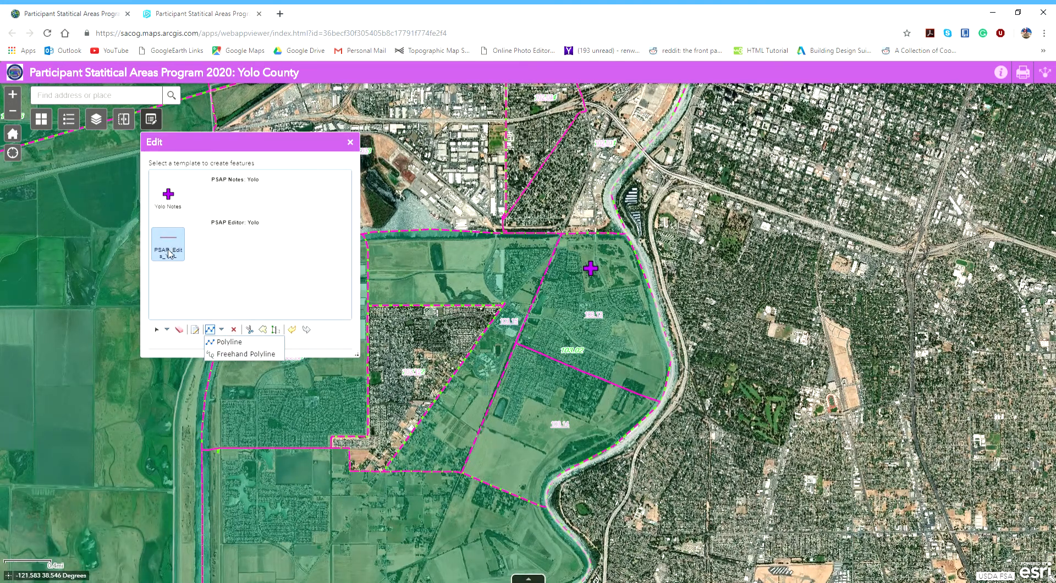
{"action": "left_click", "coordinate": [231, 343]}
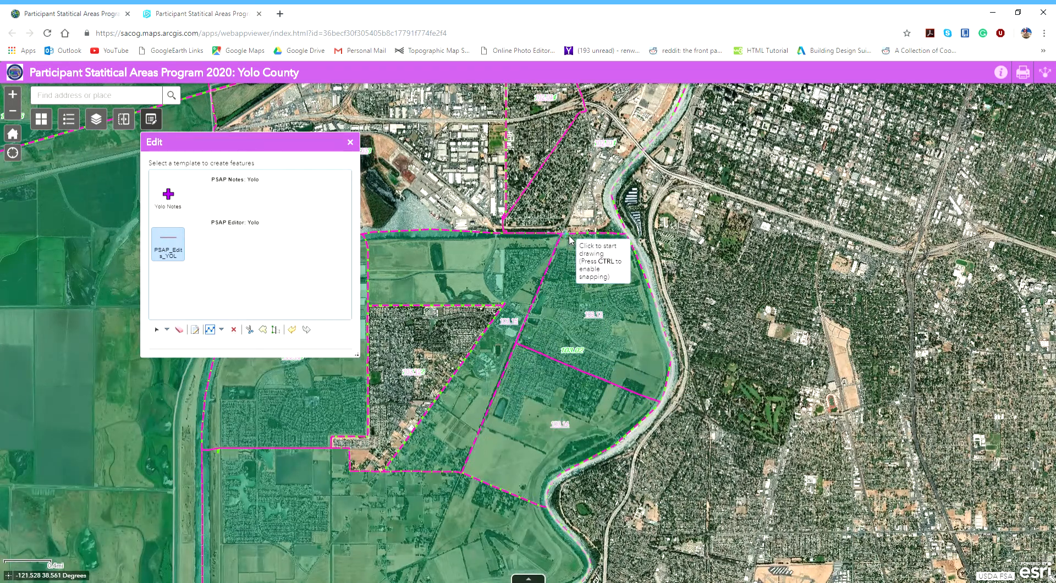
{"action": "left_click", "coordinate": [591, 268]}
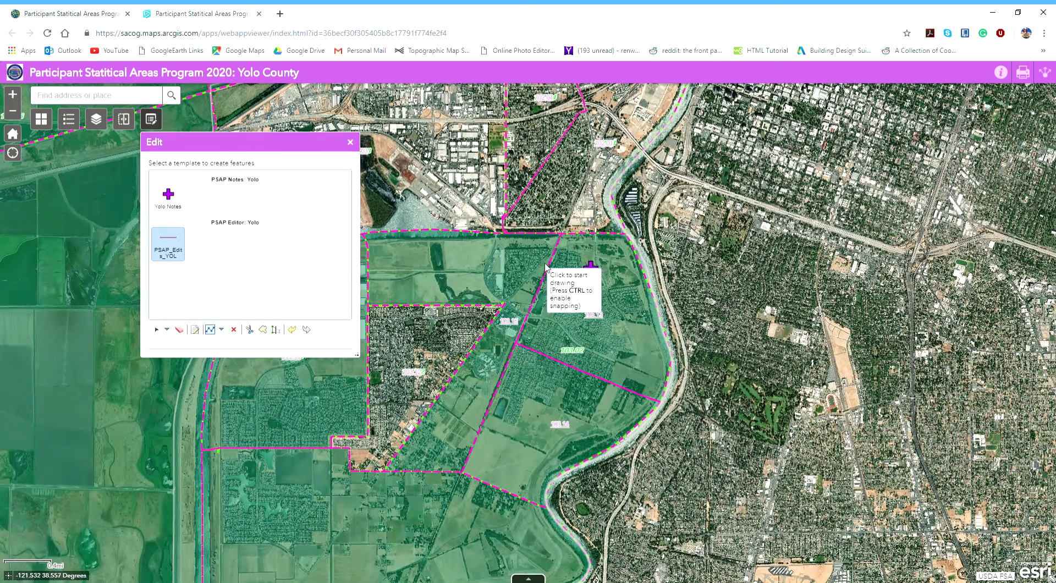
{"action": "left_click", "coordinate": [561, 234]}
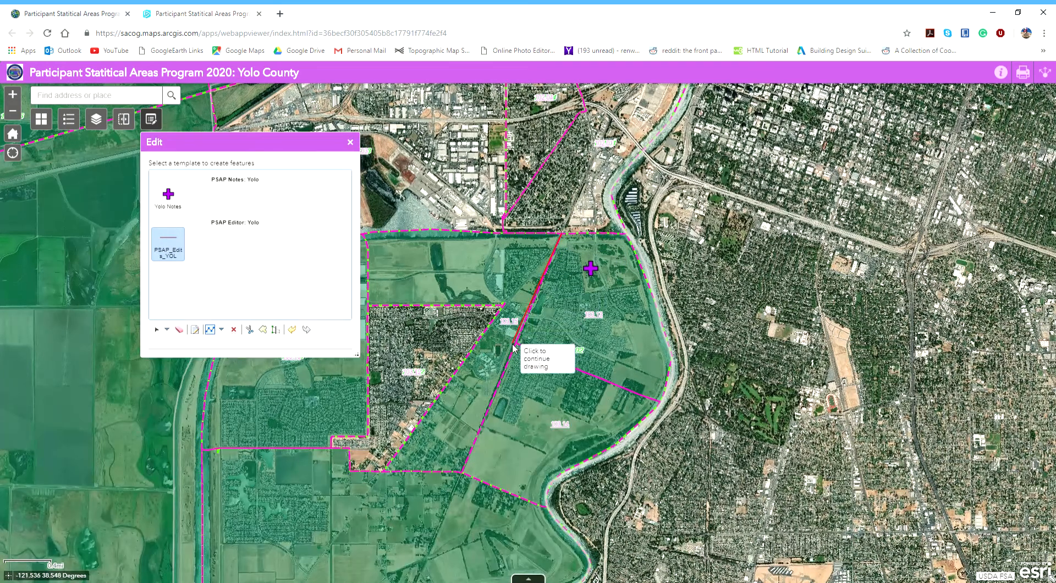
{"action": "double_click", "coordinate": [462, 472]}
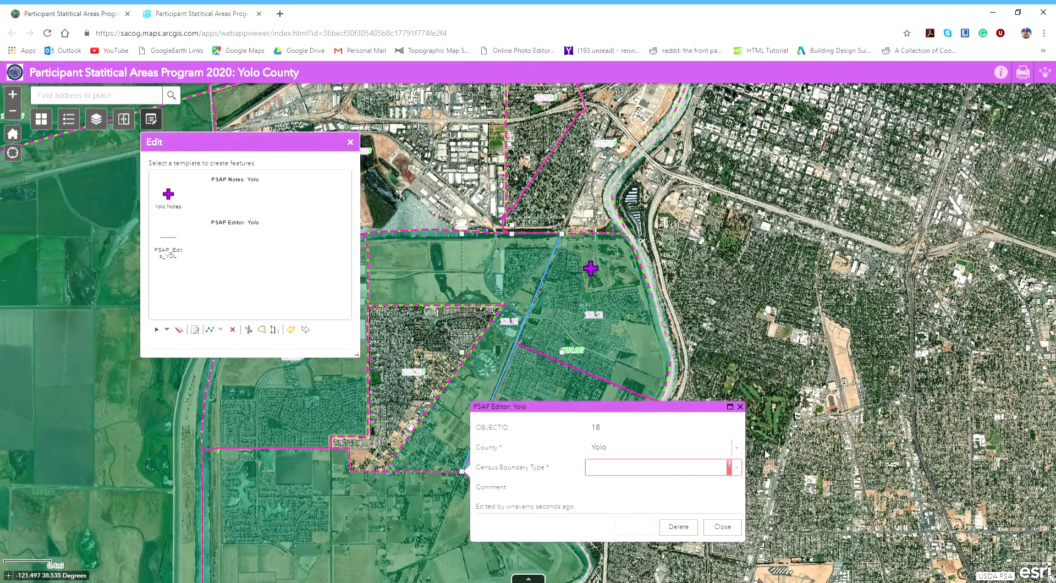
- Set the line's County to West Sacramento and Census Boundary Type to Census Tract, add the comment "Accept Recommend", save and close its form
{"action": "left_click", "coordinate": [742, 447]}
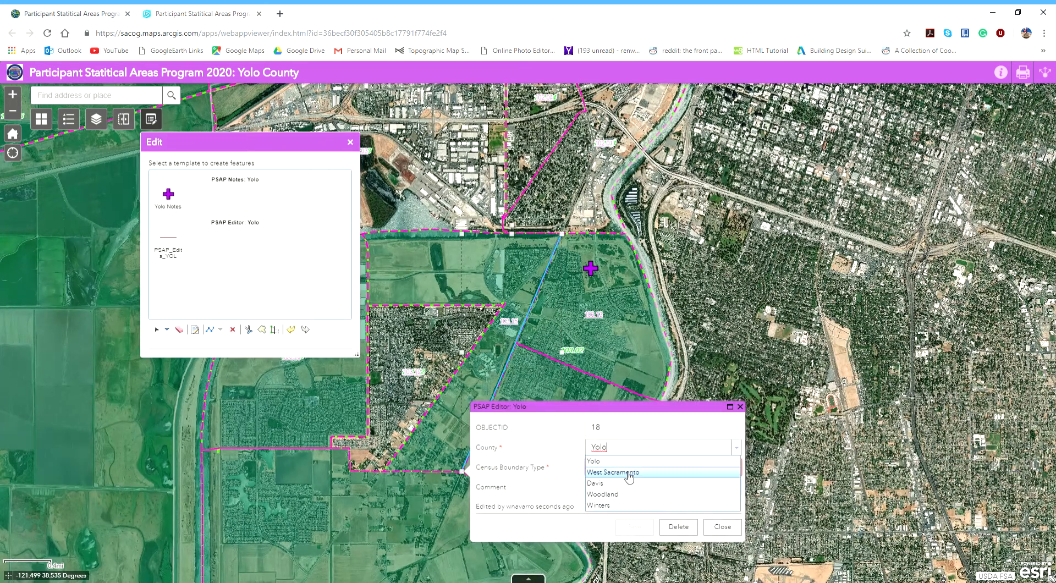
{"action": "left_click", "coordinate": [664, 474]}
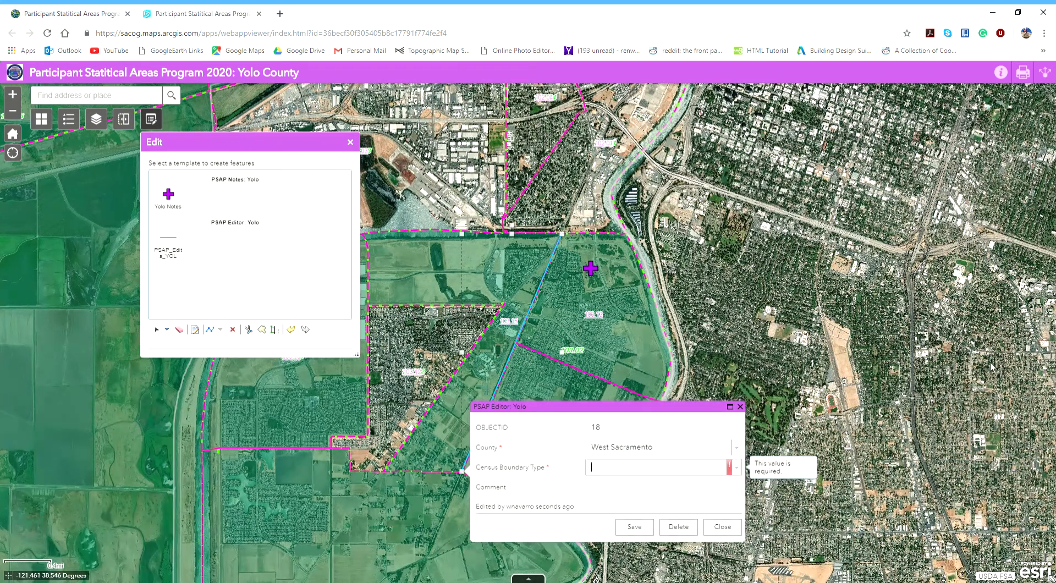
{"action": "left_click", "coordinate": [736, 468]}
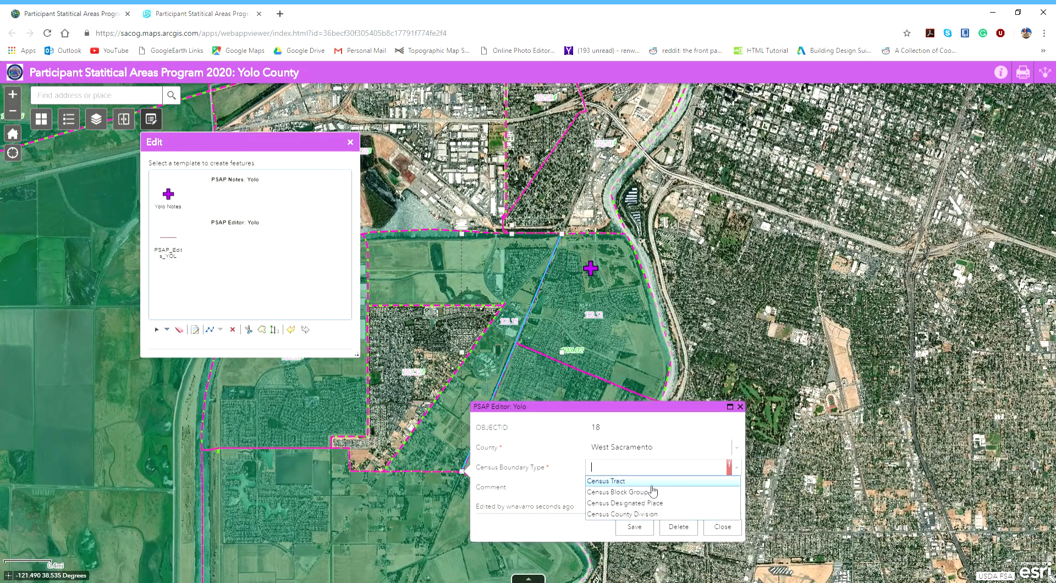
{"action": "left_click", "coordinate": [657, 483]}
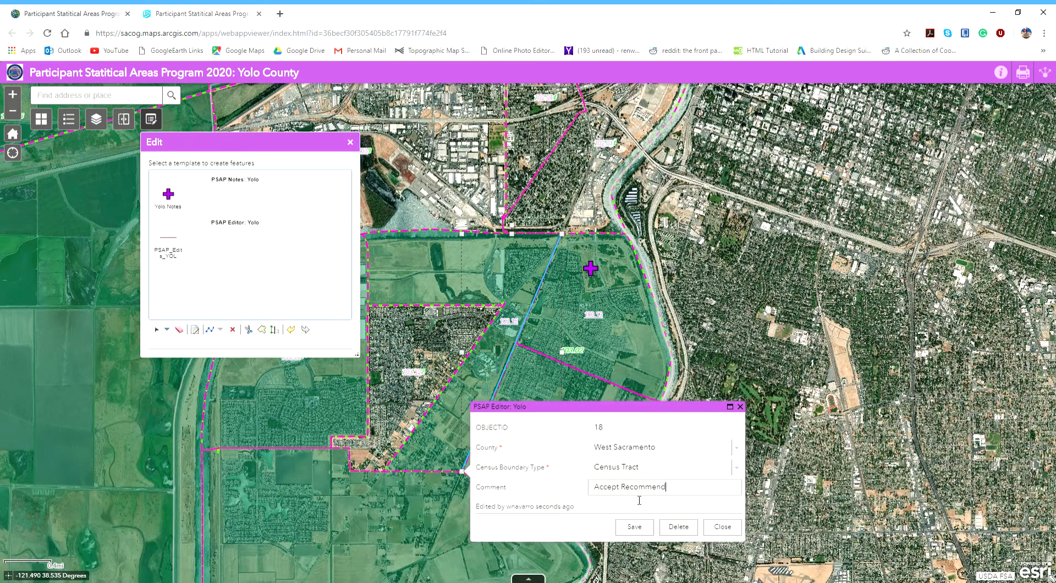
{"action": "left_click", "coordinate": [635, 527]}
{"action": "left_click", "coordinate": [722, 527]}
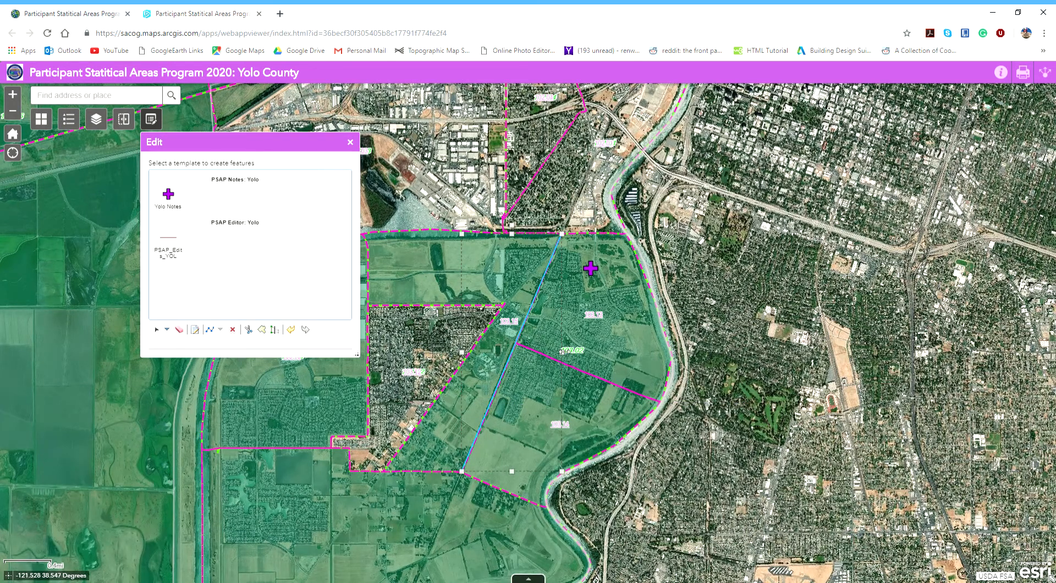
{"action": "left_click", "coordinate": [660, 389]}
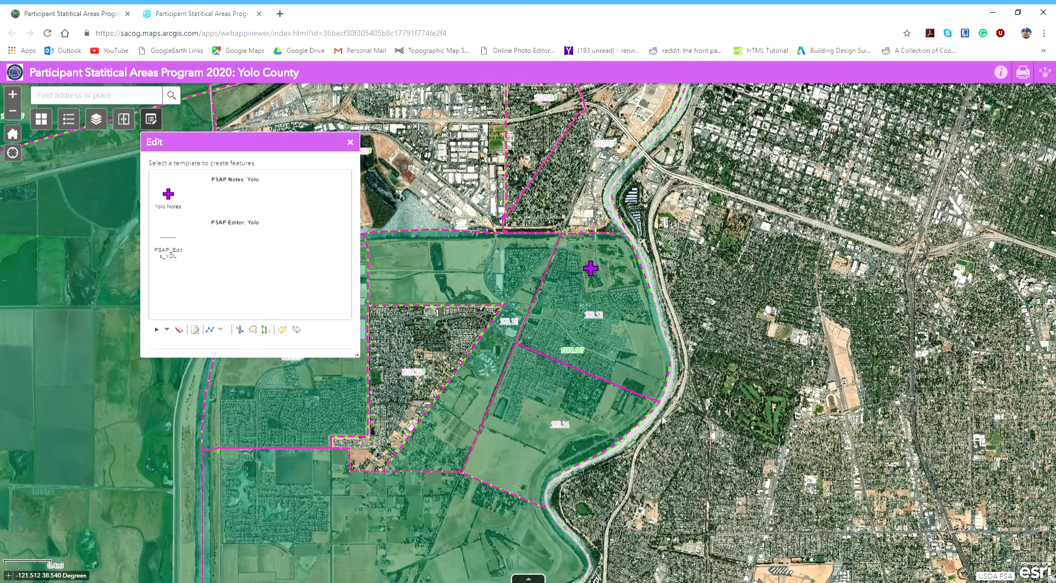
- Draw a second PSAP_Edits_YOL line along the suggested tract boundary running southeast from the diagonal boundary to the river
{"action": "scroll", "coordinate": [580, 333], "scroll_direction": "up", "scroll_amount": 1}
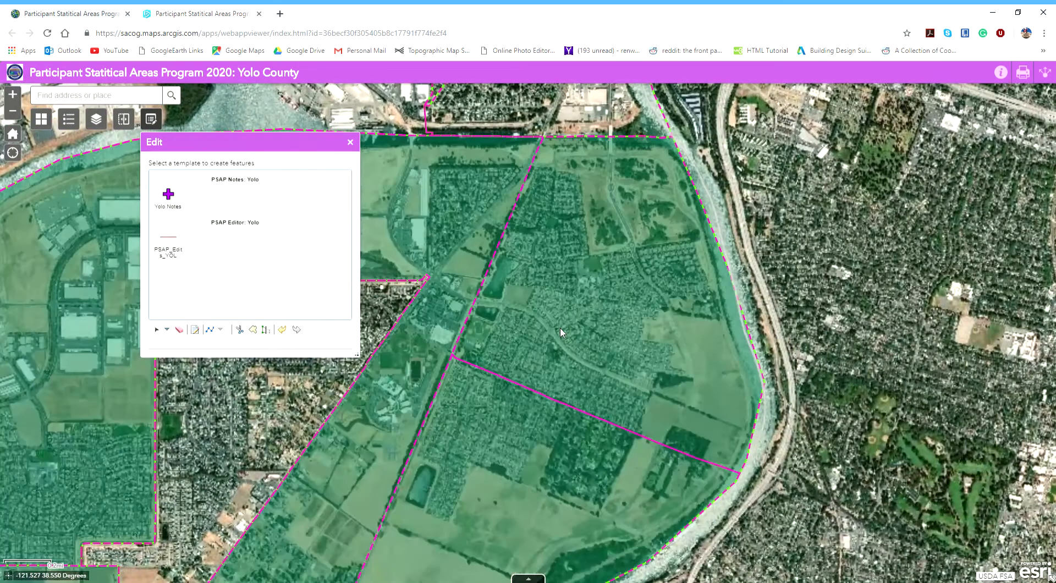
{"action": "left_click_drag", "start_coordinate": [560, 327], "coordinate": [658, 233]}
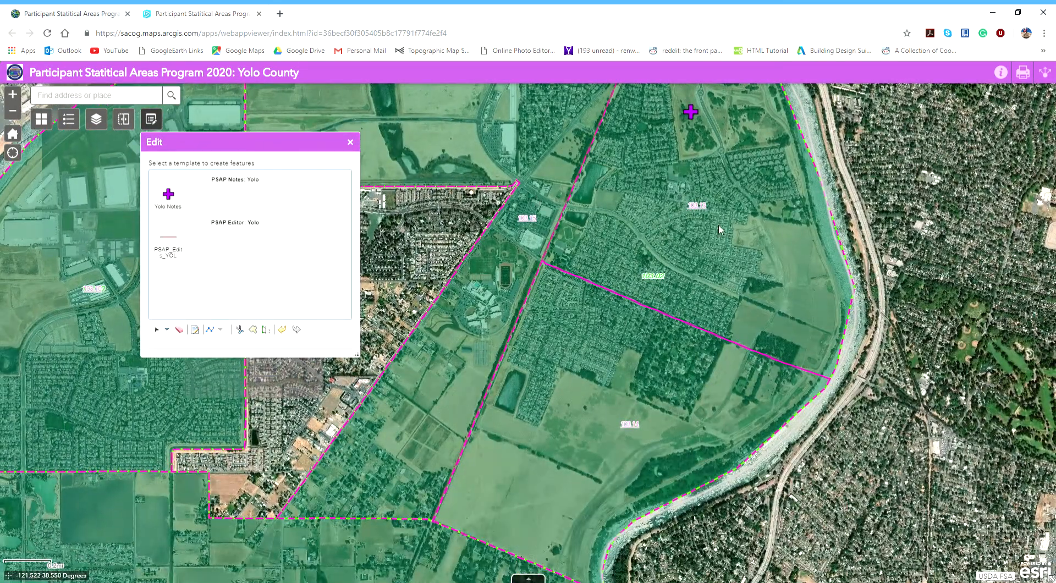
{"action": "left_click", "coordinate": [175, 248]}
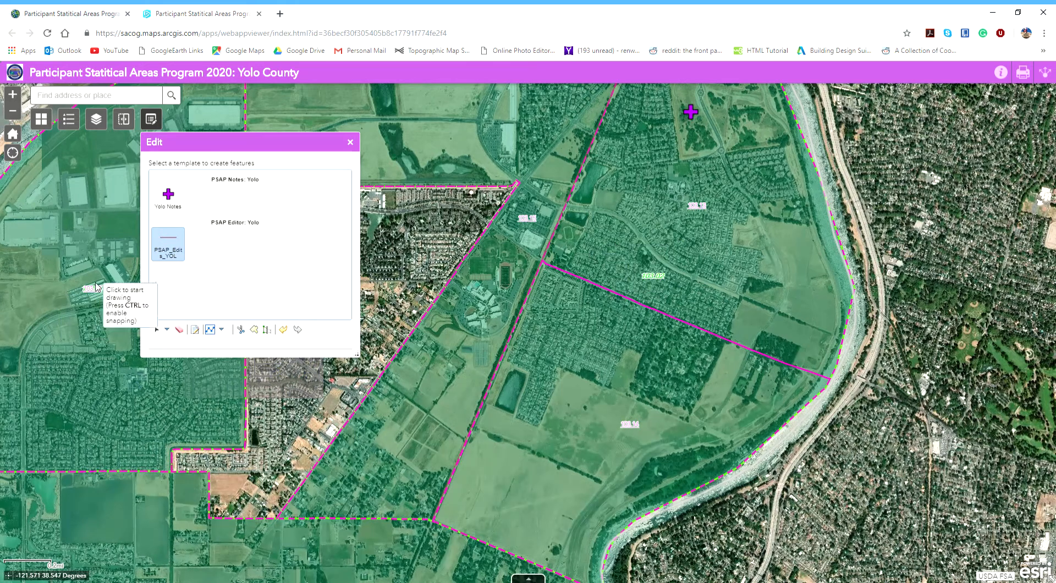
{"action": "left_click", "coordinate": [152, 127]}
{"action": "left_click", "coordinate": [152, 129]}
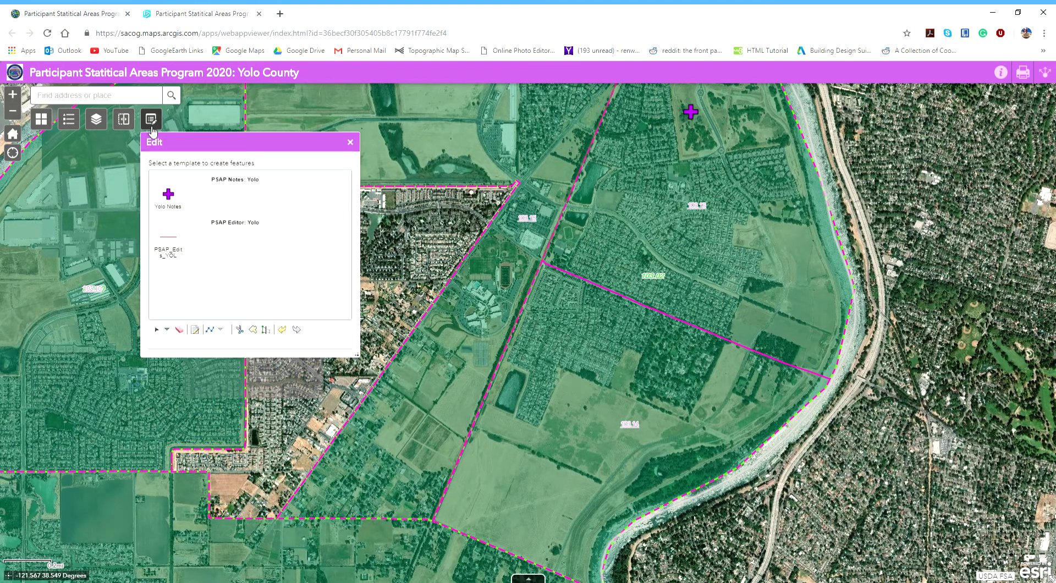
{"action": "left_click", "coordinate": [169, 246]}
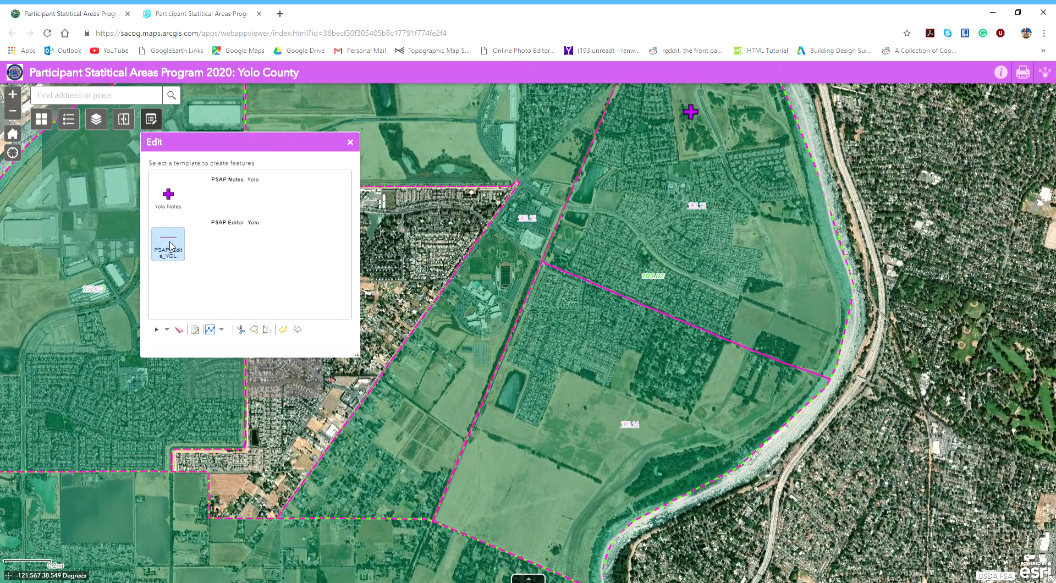
{"action": "left_click", "coordinate": [543, 262]}
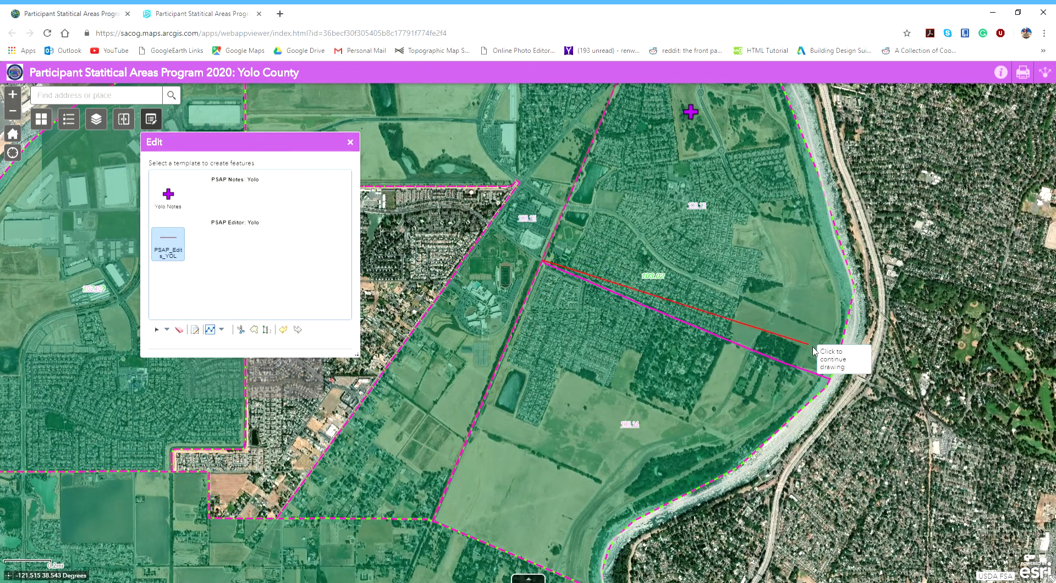
{"action": "double_click", "coordinate": [830, 380]}
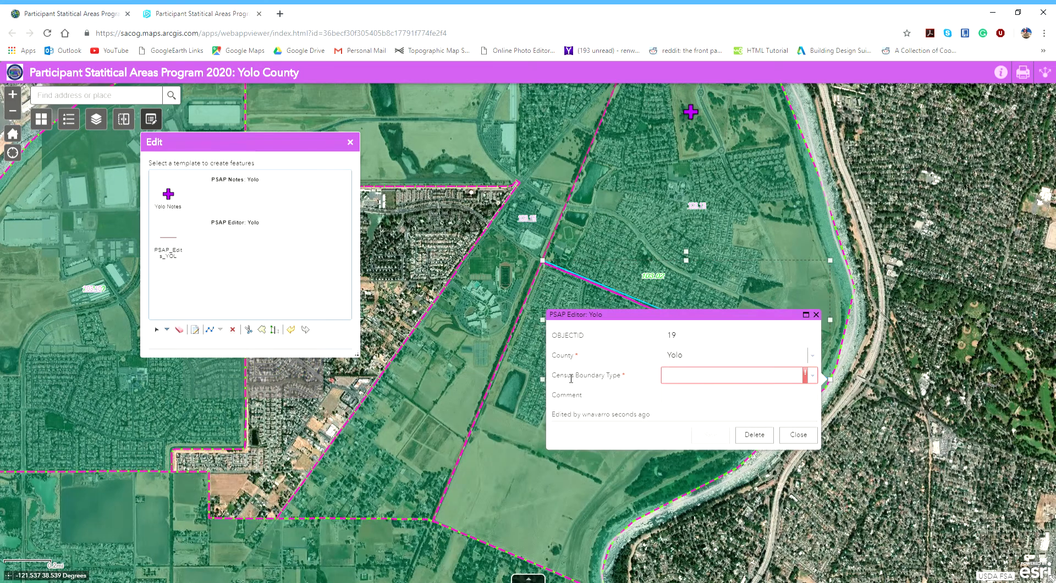
- Assign West Sacramento and the Census Tract boundary type to the second line, comment "Accept Recommend", save and close its form
{"action": "left_click", "coordinate": [813, 375]}
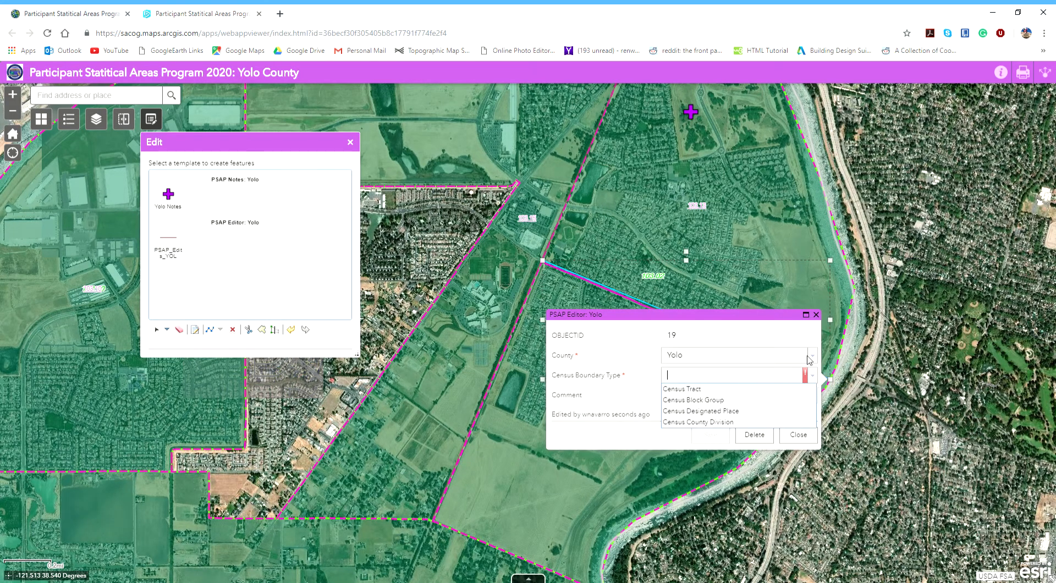
{"action": "left_click", "coordinate": [814, 356]}
{"action": "left_click", "coordinate": [748, 380]}
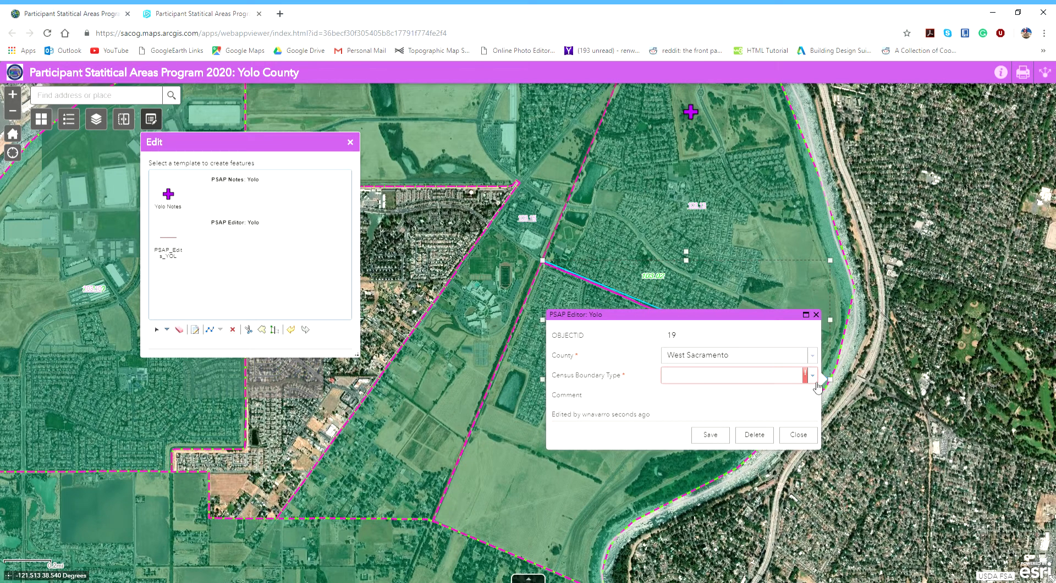
{"action": "left_click", "coordinate": [801, 379]}
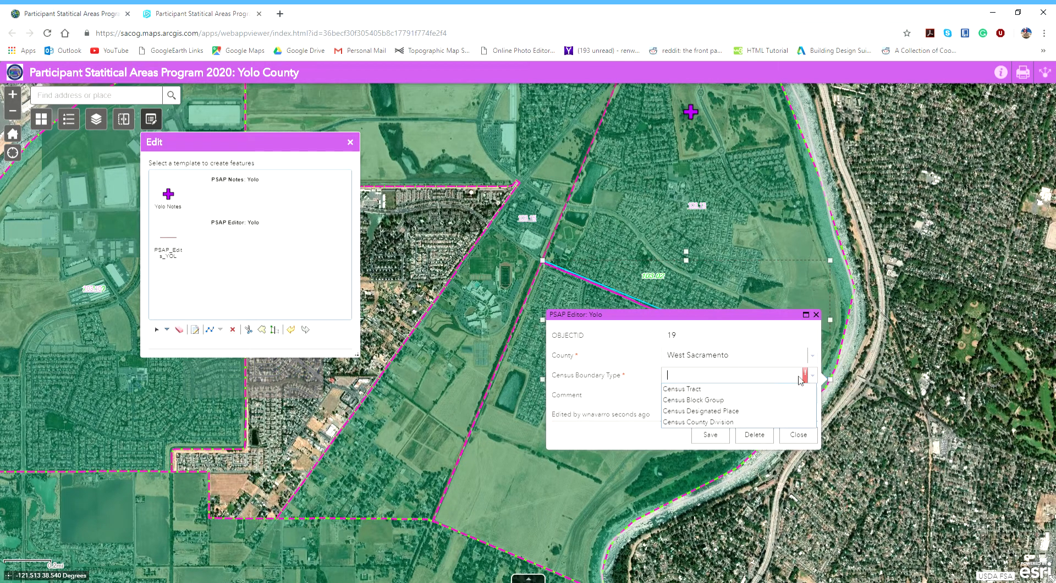
{"action": "left_click", "coordinate": [738, 389]}
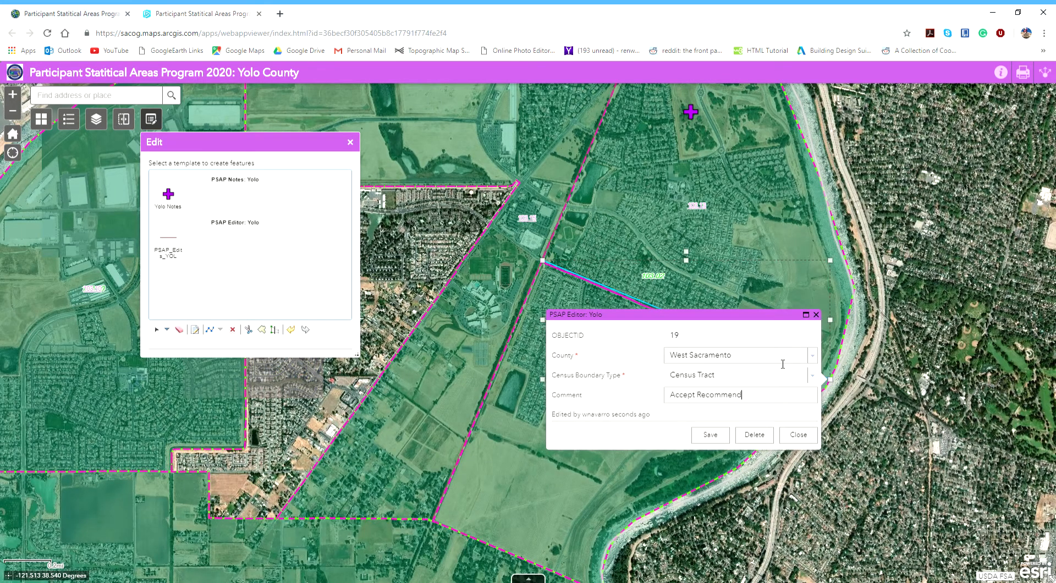
{"action": "left_click", "coordinate": [710, 434]}
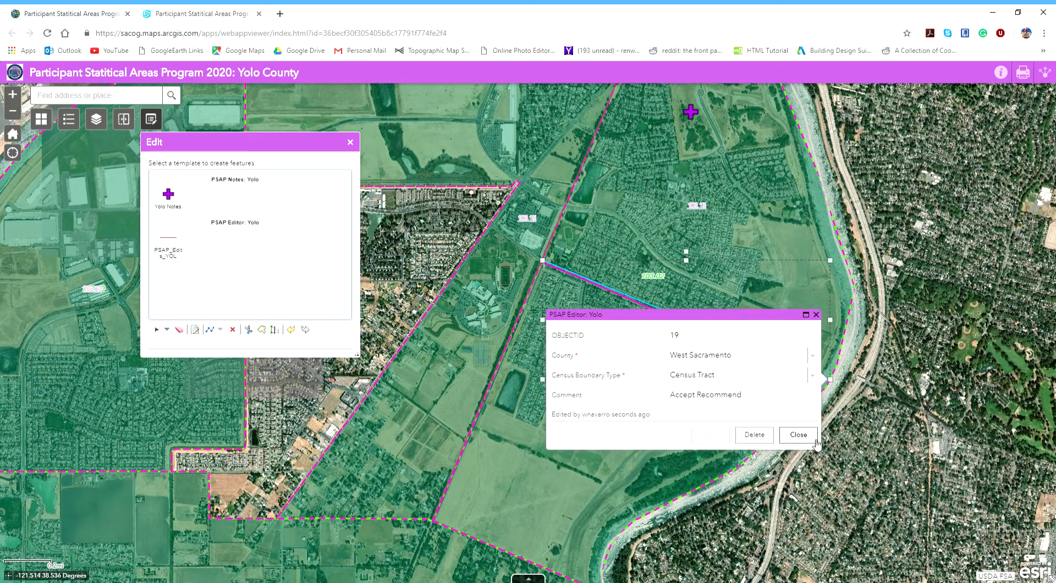
{"action": "left_click", "coordinate": [798, 435]}
- Examine the rural area south of the suggested tracts, consult the Quick Sheet's Census Tract Thresholds, and return to the map
{"action": "left_click_drag", "start_coordinate": [781, 505], "coordinate": [947, 132]}
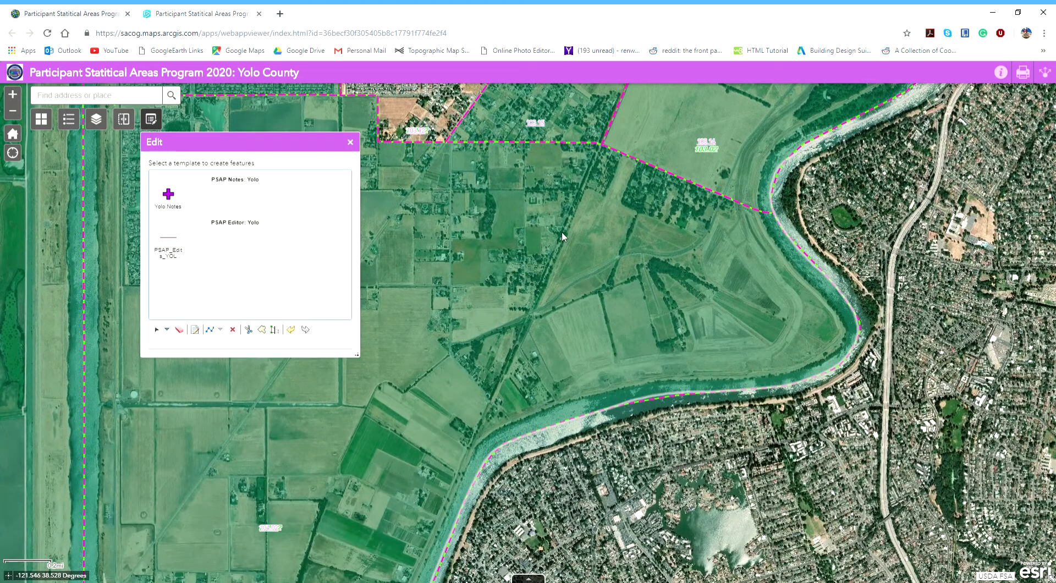
{"action": "left_click_drag", "start_coordinate": [562, 237], "coordinate": [681, 255]}
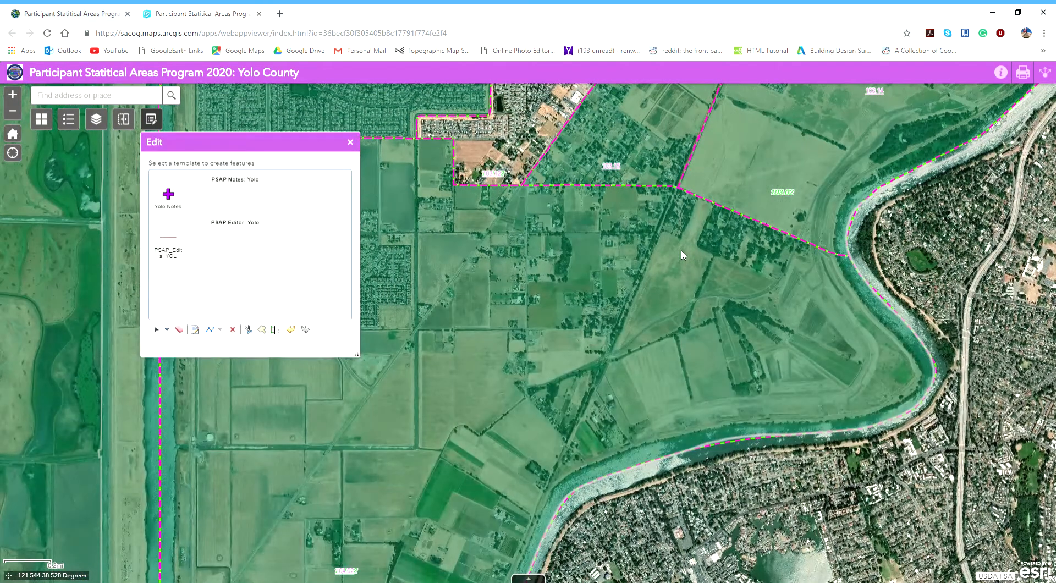
{"action": "scroll", "coordinate": [681, 249], "scroll_direction": "up", "scroll_amount": 2}
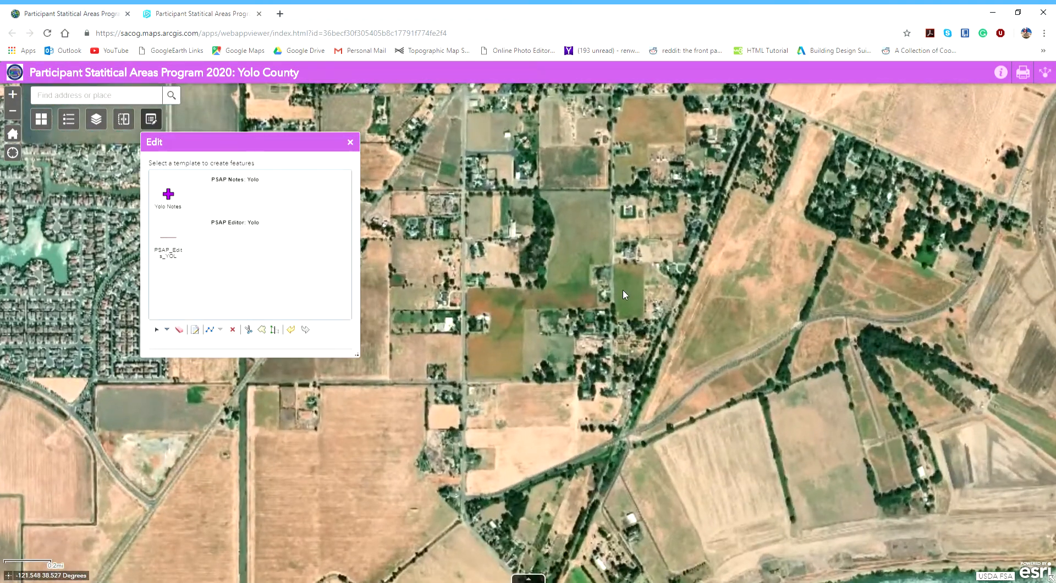
{"action": "left_click_drag", "start_coordinate": [628, 294], "coordinate": [669, 369]}
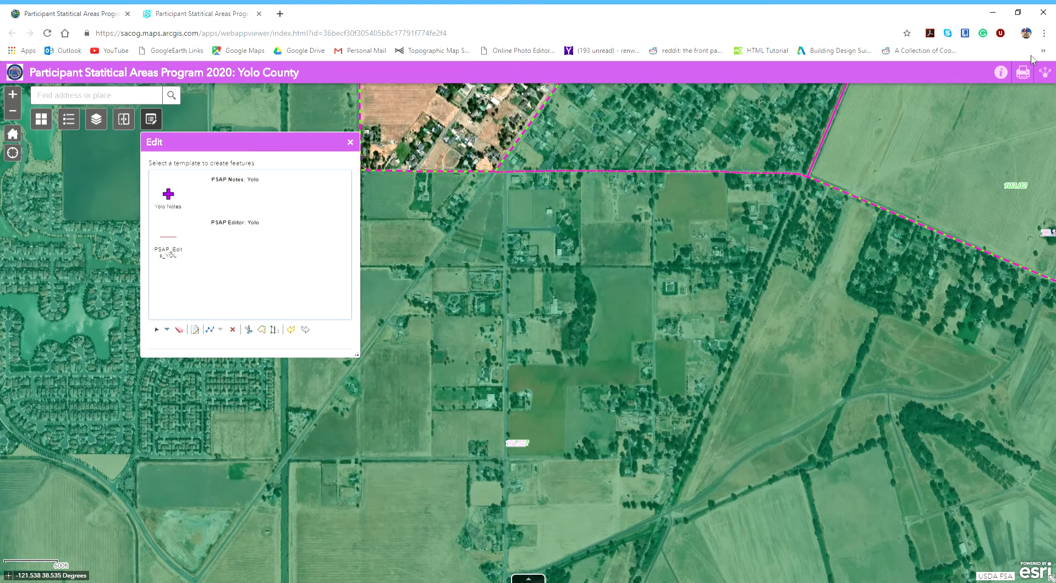
{"action": "left_click", "coordinate": [1001, 72]}
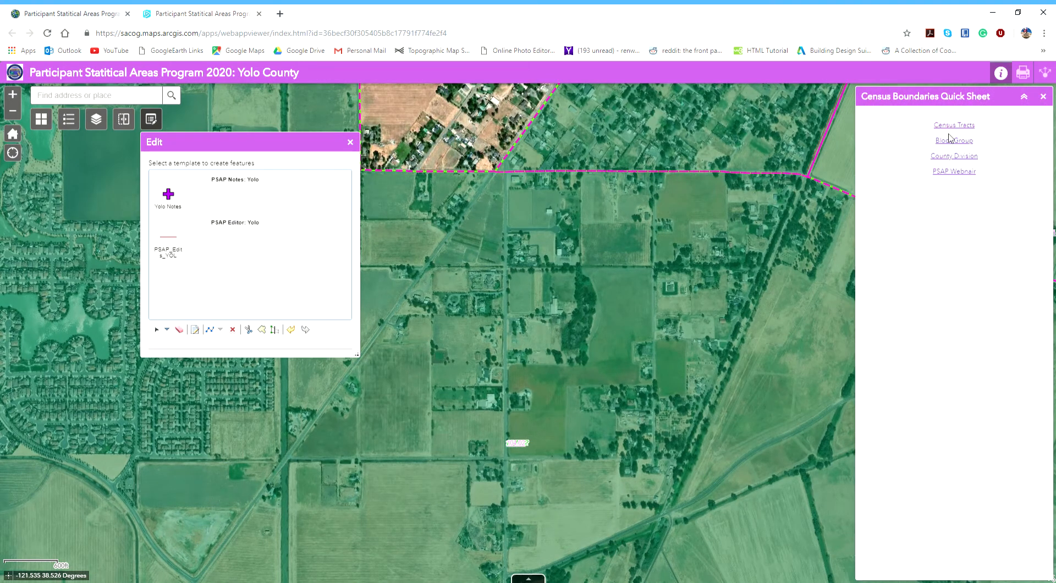
{"action": "left_click", "coordinate": [955, 140]}
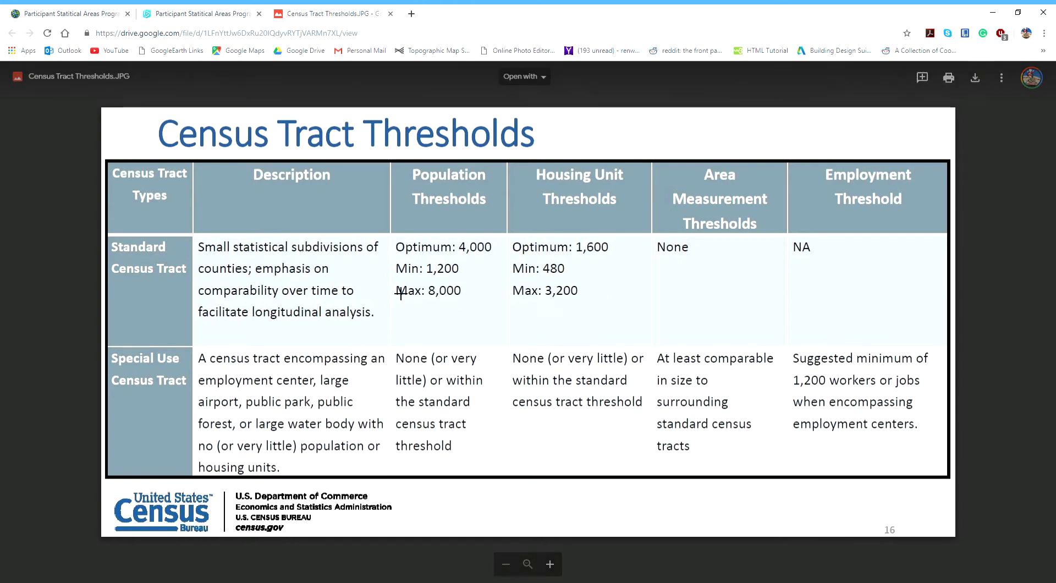
{"action": "left_click", "coordinate": [391, 14]}
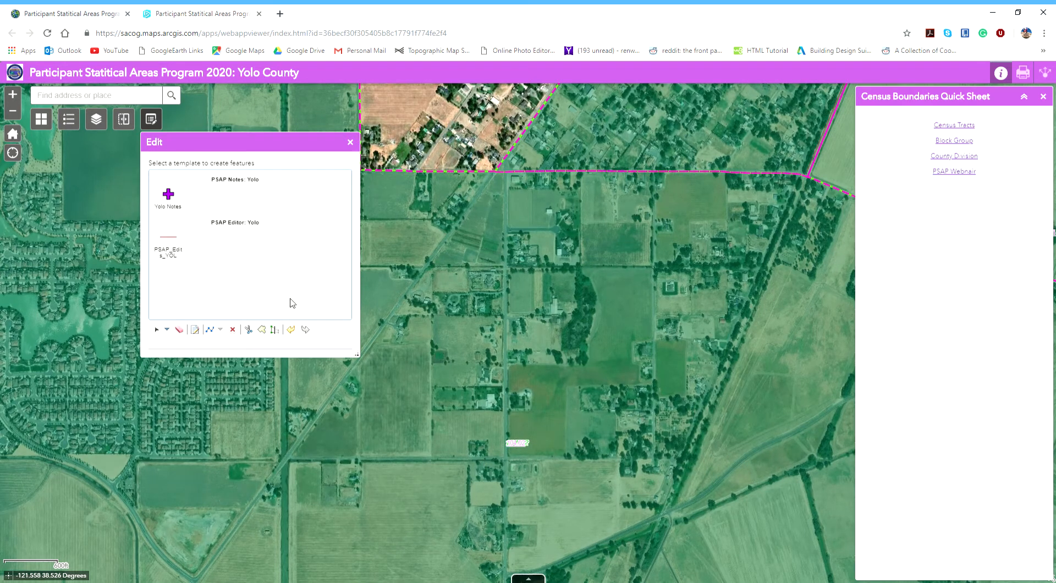
- Draw a closed PSAP_Edits_YOL line around the rural block south of the suggested tracts, from the tract corner along the diagonal and roads
{"action": "left_click", "coordinate": [172, 246]}
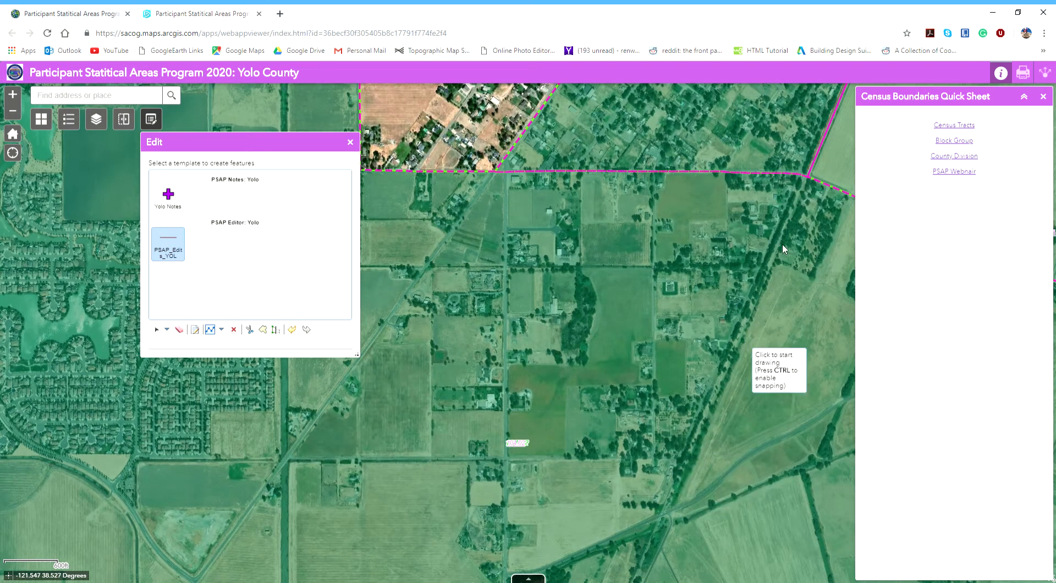
{"action": "left_click", "coordinate": [799, 175]}
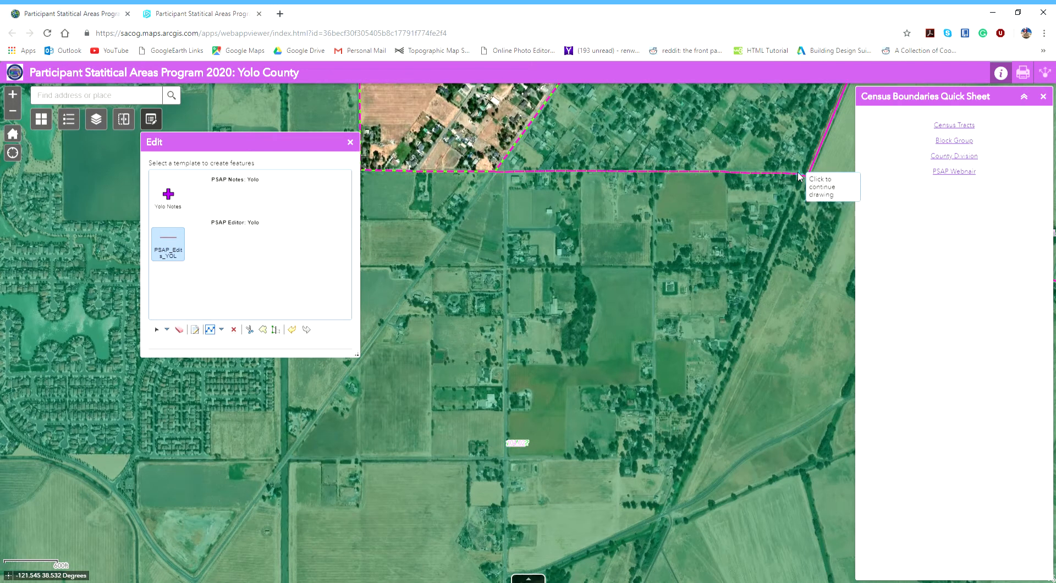
{"action": "left_click", "coordinate": [682, 458]}
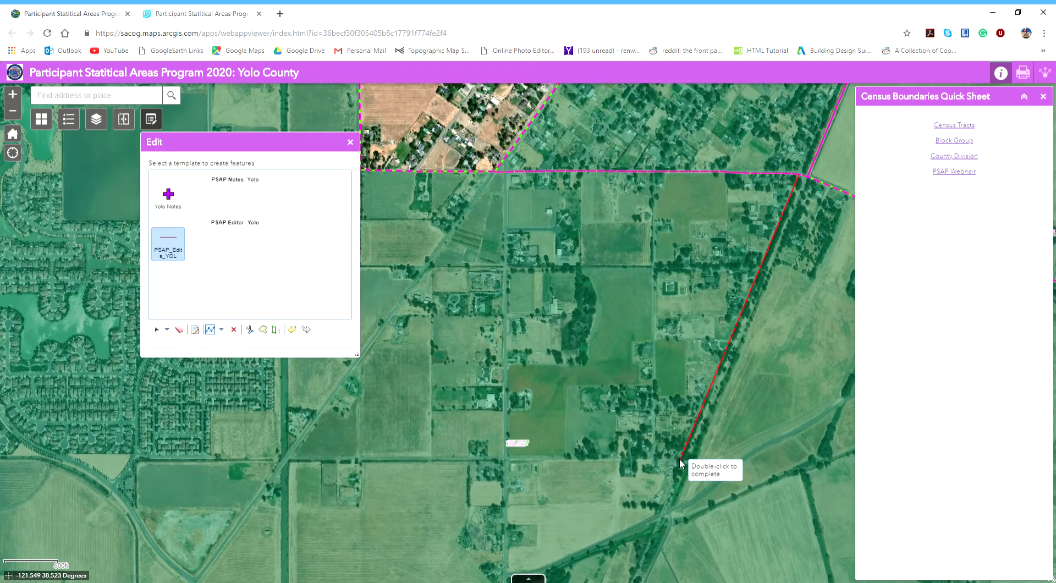
{"action": "left_click", "coordinate": [505, 459]}
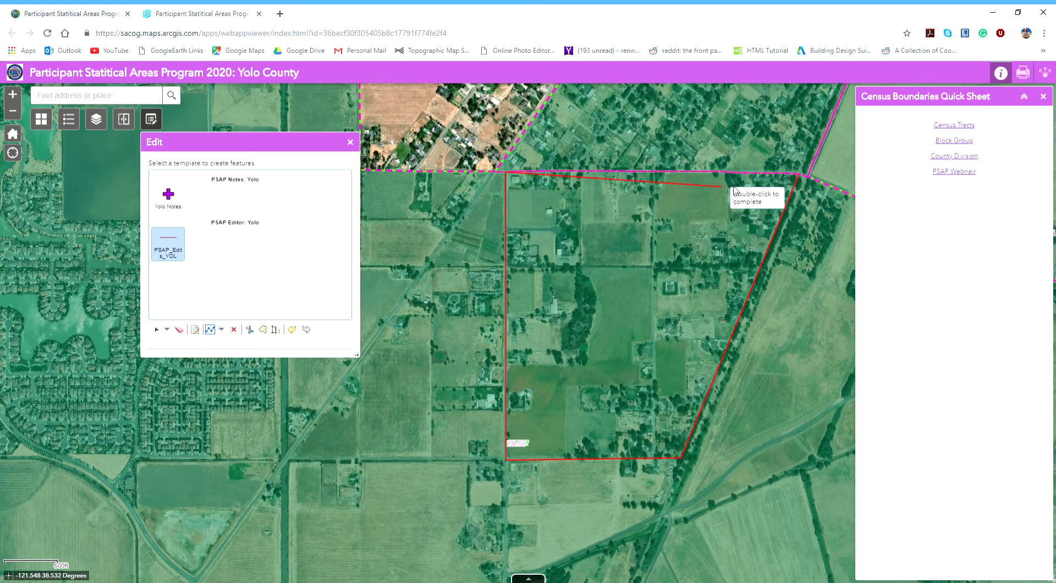
{"action": "double_click", "coordinate": [801, 177]}
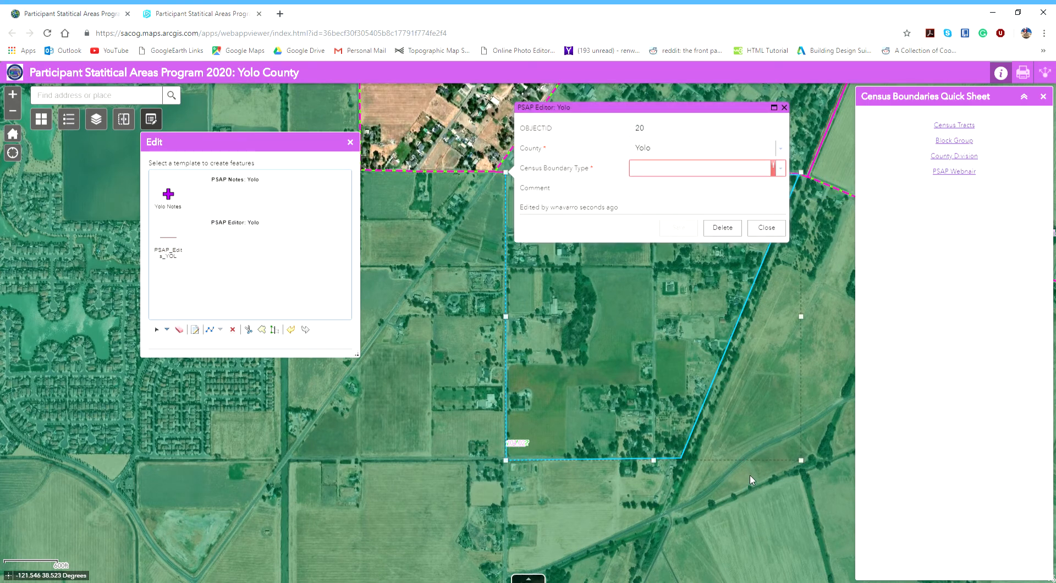
- Set the line's County to West Sacramento and boundary type to Census Tract, comment "Activates Census tract criteria.", save and close its form
{"action": "left_click", "coordinate": [785, 152]}
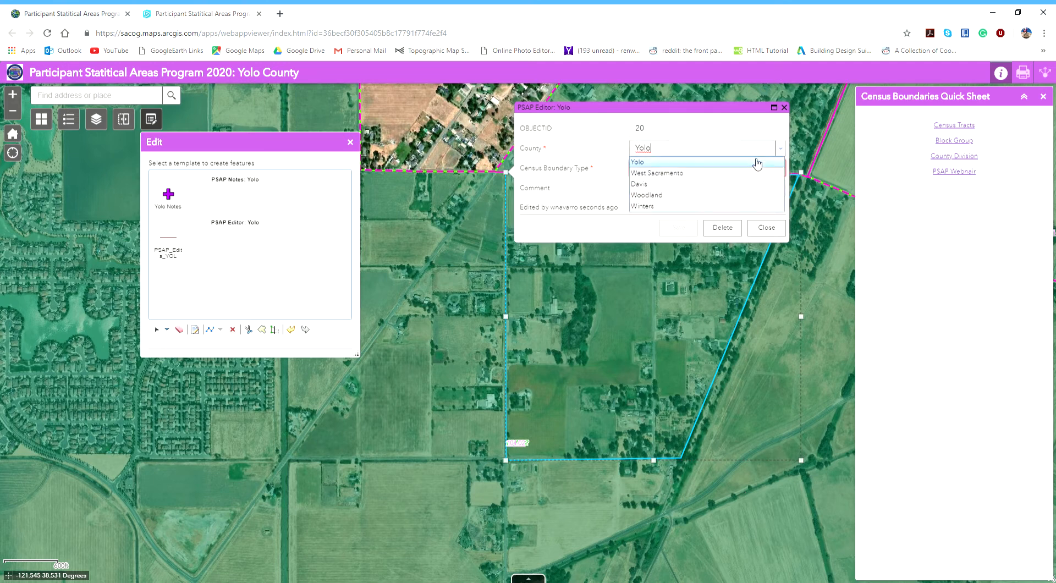
{"action": "left_click", "coordinate": [706, 173]}
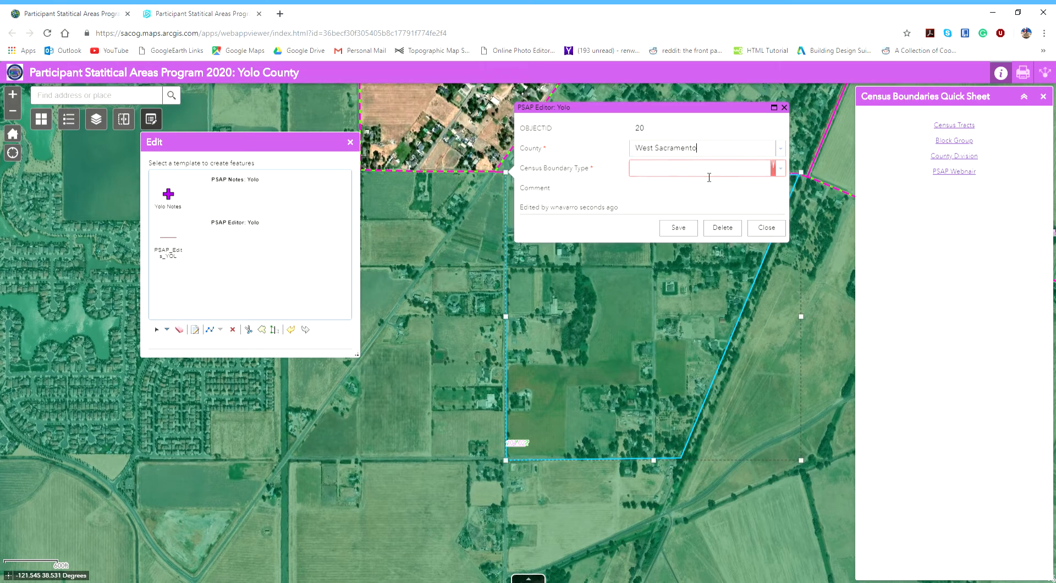
{"action": "left_click", "coordinate": [781, 170]}
{"action": "left_click", "coordinate": [738, 192]}
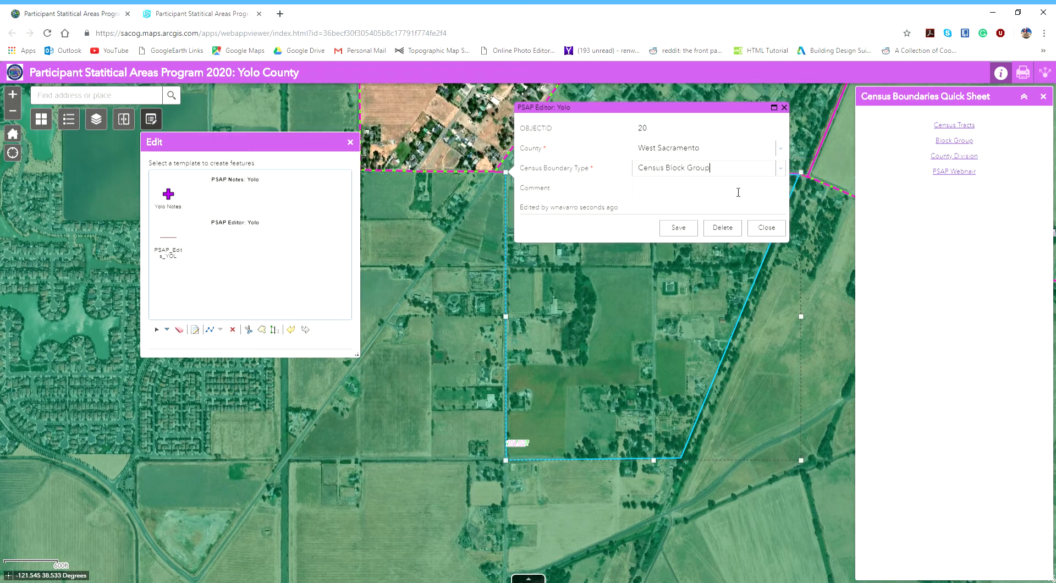
{"action": "left_click", "coordinate": [781, 168]}
{"action": "left_click", "coordinate": [730, 183]}
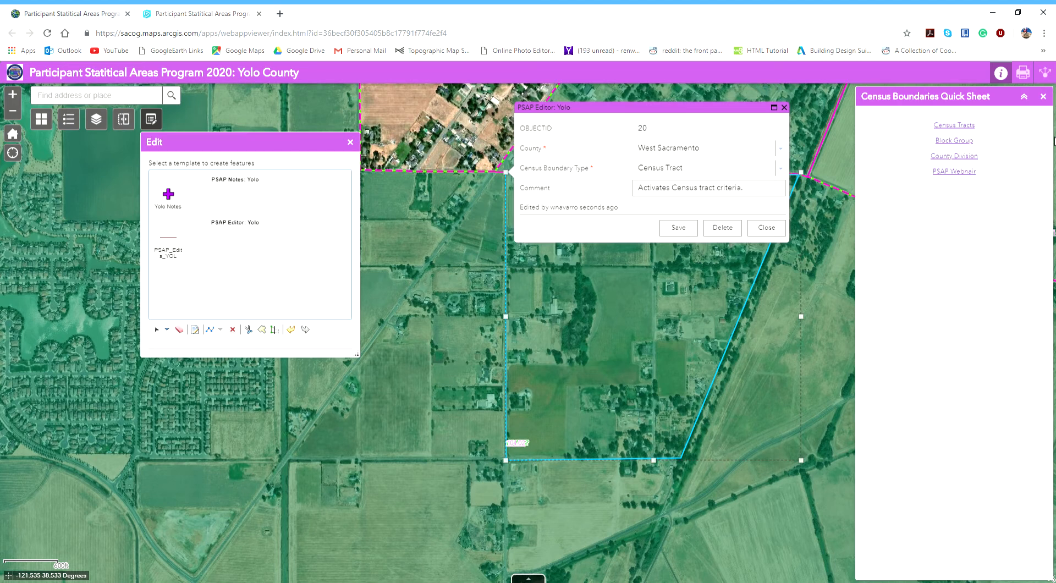
{"action": "left_click", "coordinate": [679, 227]}
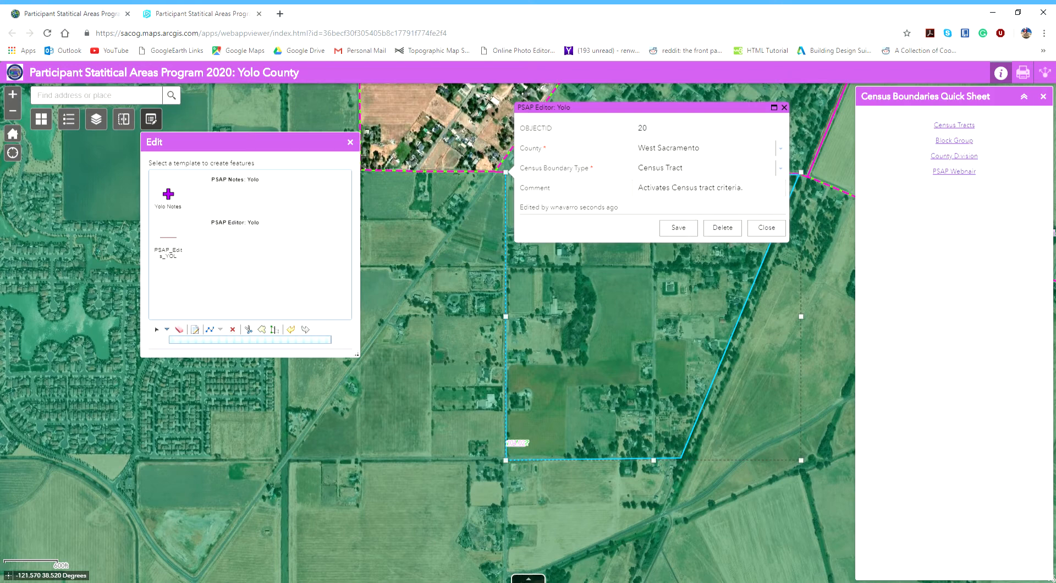
{"action": "left_click", "coordinate": [766, 228]}
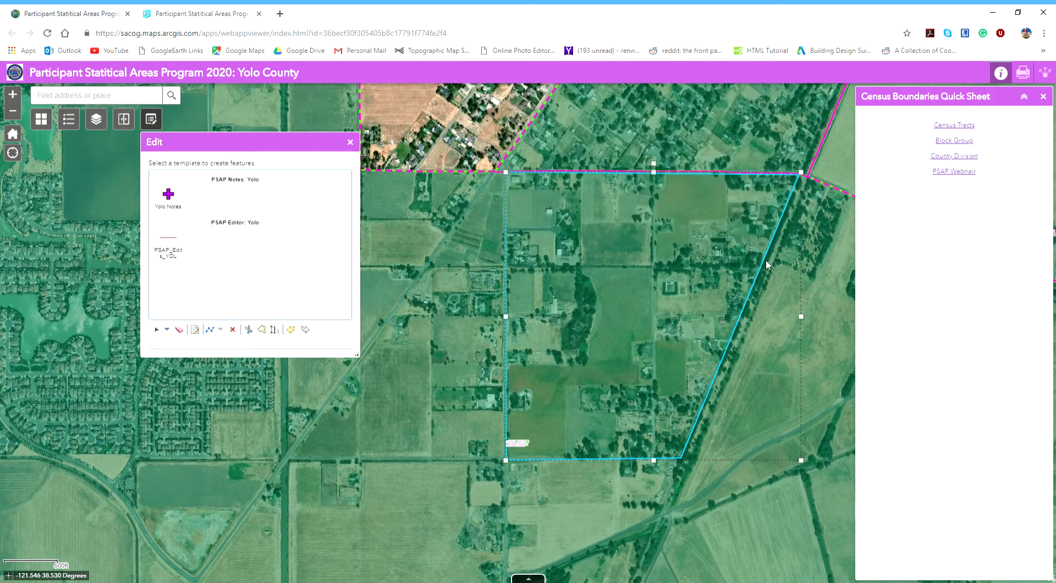
- Put away the Quick Sheet and Edit tool and examine the surrounding tracts up to central West Sacramento north of the barge canal
{"action": "left_click", "coordinate": [1001, 72]}
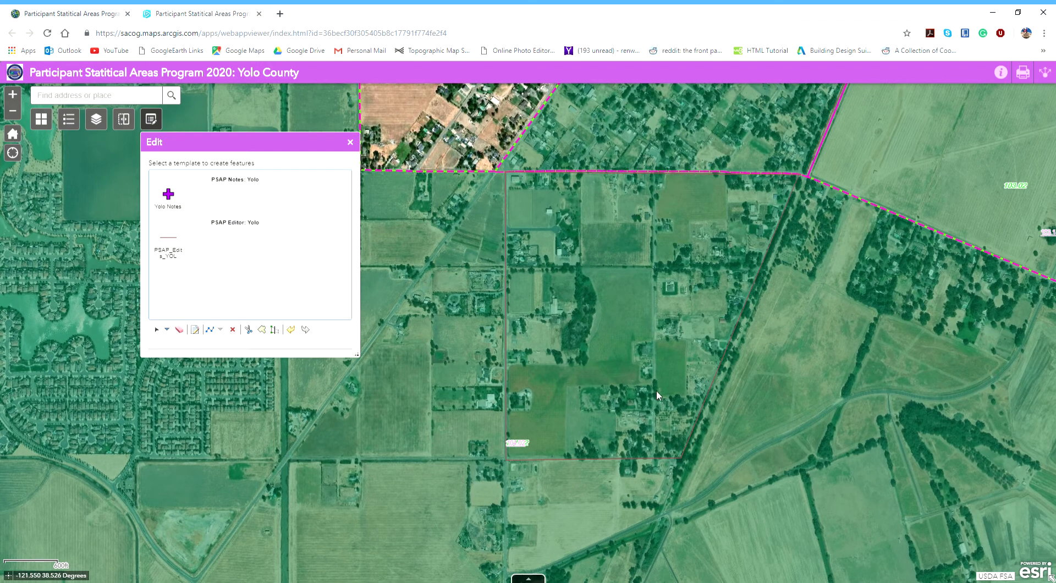
{"action": "left_click_drag", "start_coordinate": [602, 345], "coordinate": [638, 409]}
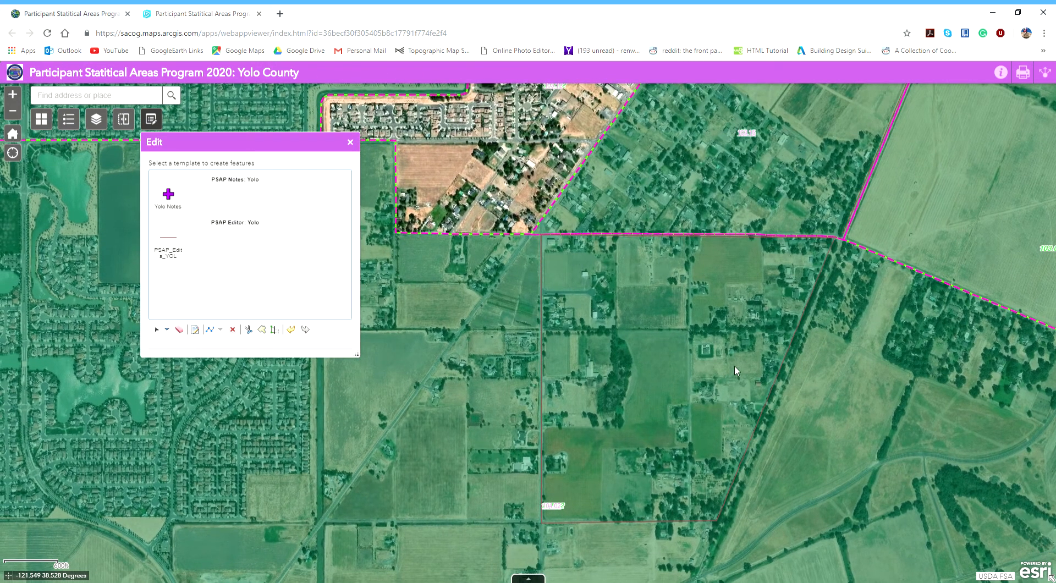
{"action": "left_click_drag", "start_coordinate": [466, 362], "coordinate": [653, 356]}
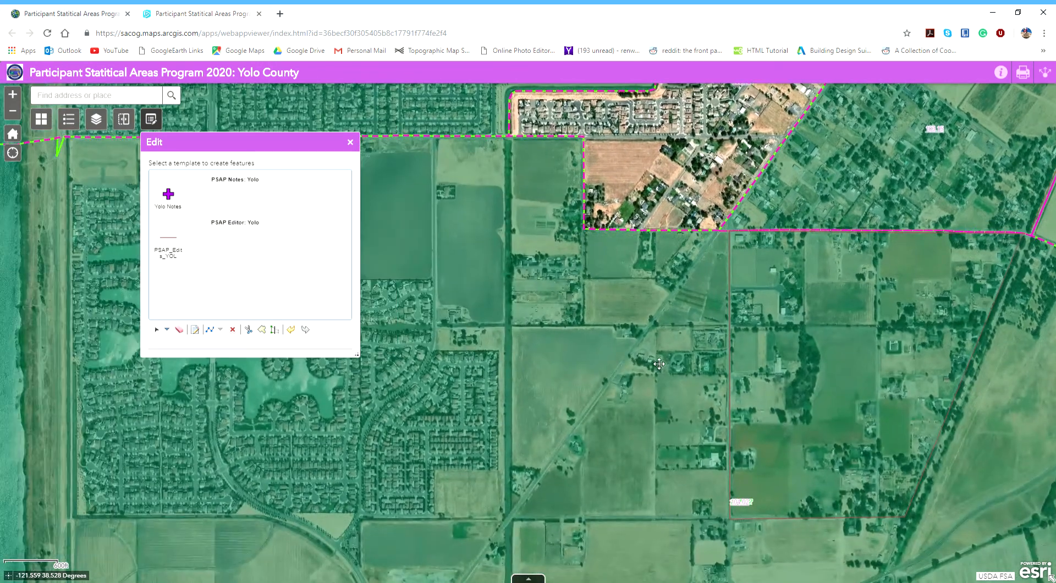
{"action": "left_click", "coordinate": [356, 143]}
{"action": "left_click_drag", "start_coordinate": [457, 268], "coordinate": [627, 349]}
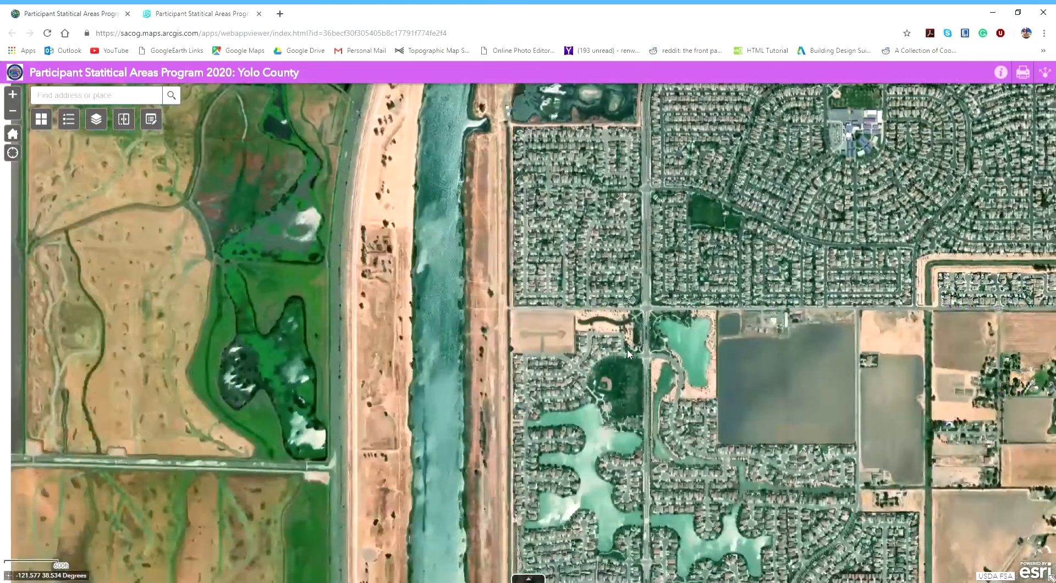
{"action": "scroll", "coordinate": [627, 348], "scroll_direction": "down", "scroll_amount": 3}
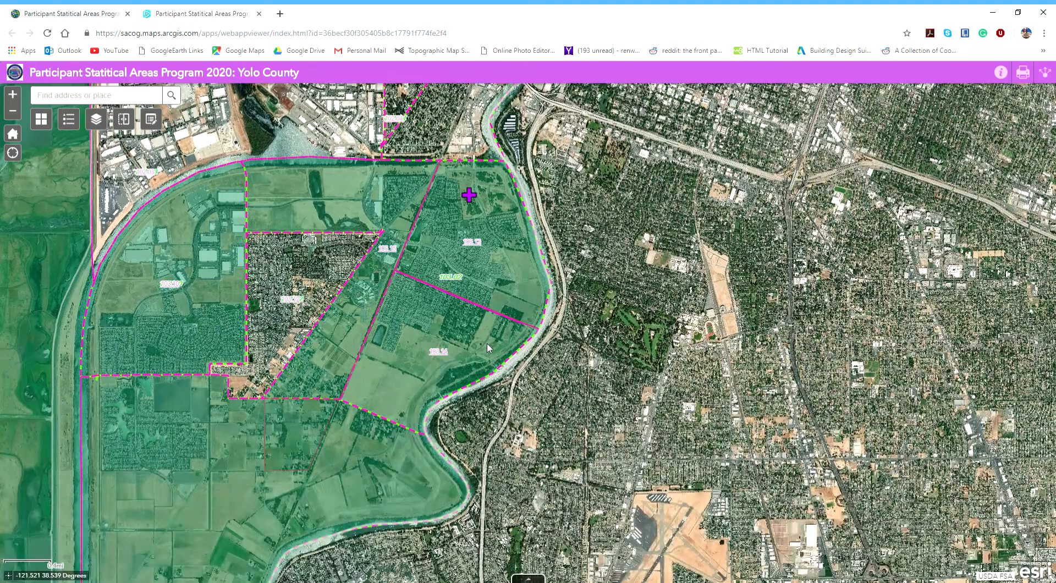
{"action": "left_click_drag", "start_coordinate": [451, 355], "coordinate": [744, 204]}
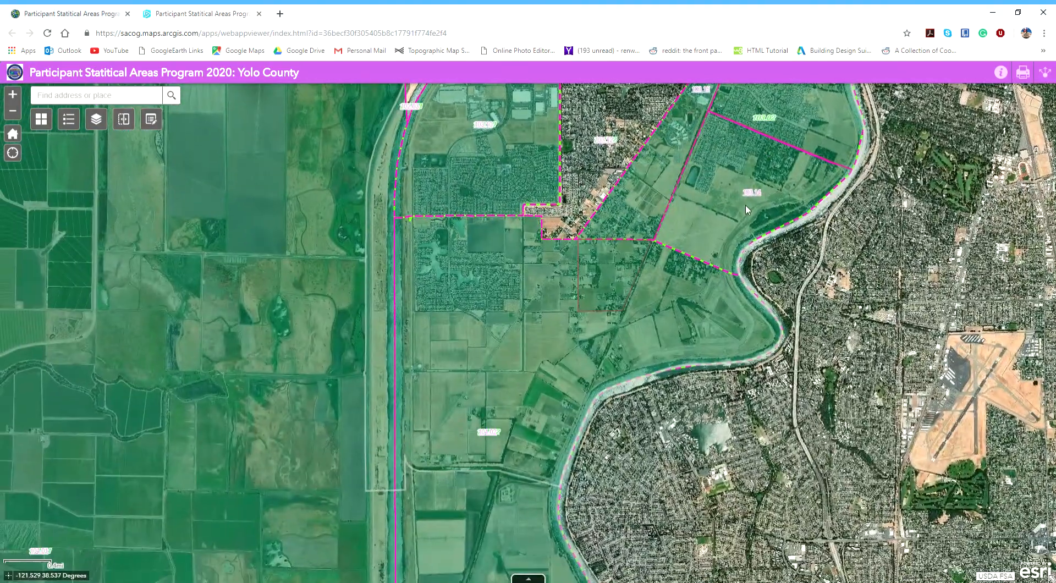
{"action": "left_click_drag", "start_coordinate": [532, 292], "coordinate": [484, 299]}
{"action": "scroll", "coordinate": [484, 270], "scroll_direction": "up", "scroll_amount": 1}
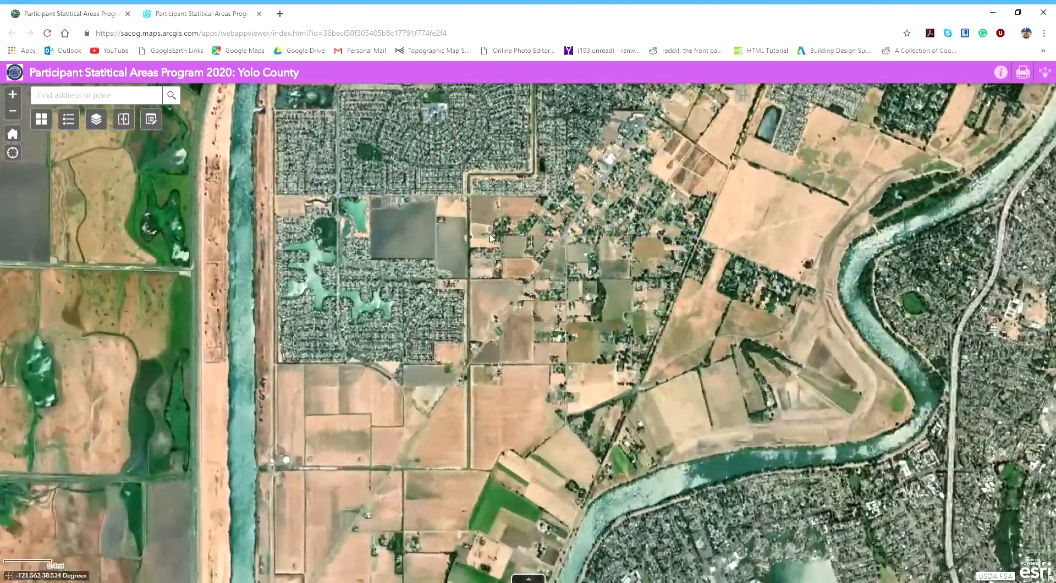
{"action": "left_click_drag", "start_coordinate": [573, 153], "coordinate": [600, 513]}
{"action": "scroll", "coordinate": [553, 381], "scroll_direction": "down", "scroll_amount": 1}
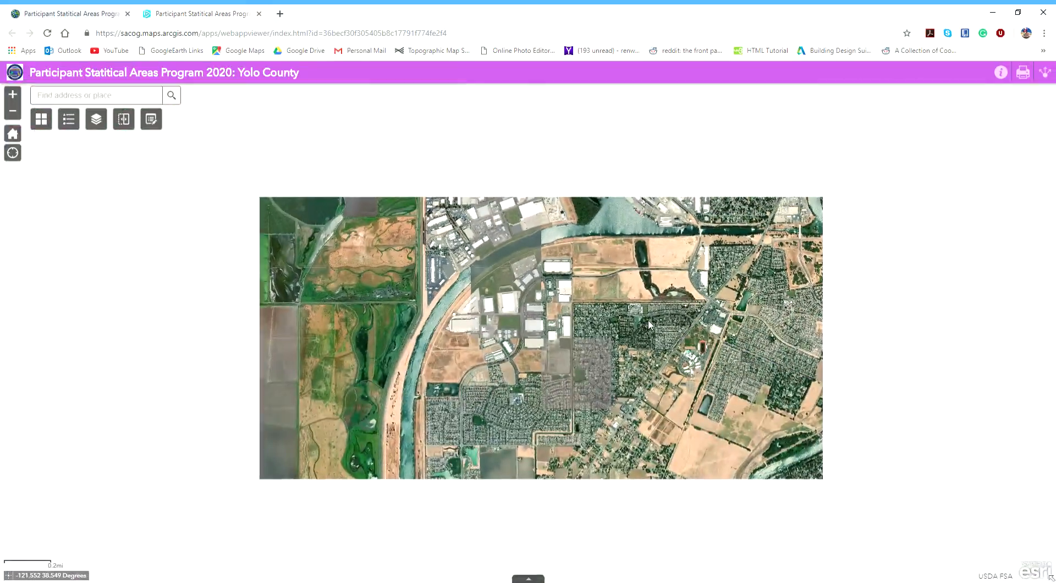
{"action": "left_click_drag", "start_coordinate": [633, 356], "coordinate": [393, 471]}
{"action": "left_click_drag", "start_coordinate": [518, 283], "coordinate": [445, 466]}
{"action": "scroll", "coordinate": [509, 261], "scroll_direction": "up", "scroll_amount": 1}
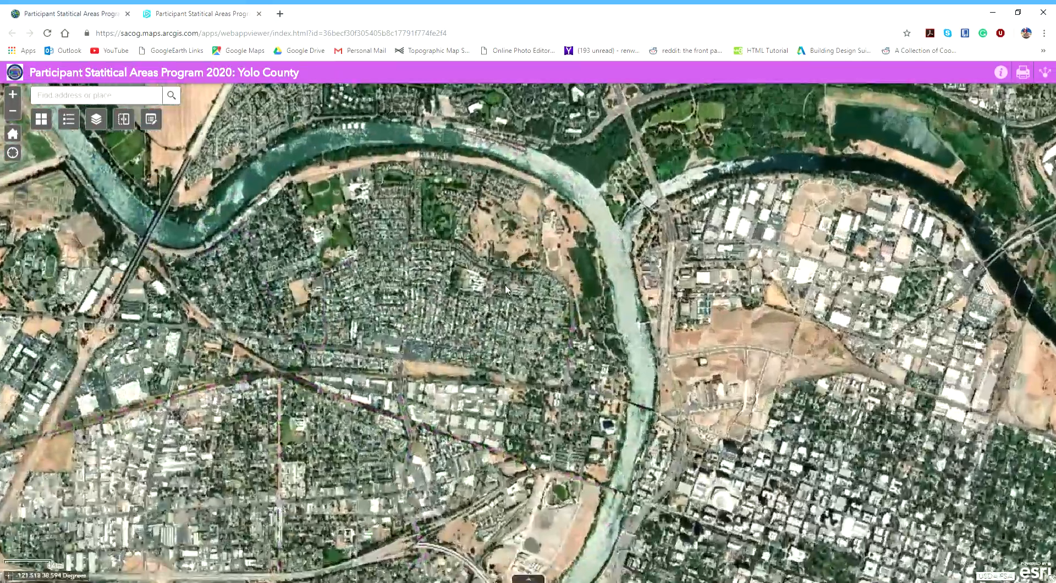
{"action": "left_click_drag", "start_coordinate": [445, 384], "coordinate": [483, 119]}
{"action": "left_click_drag", "start_coordinate": [330, 236], "coordinate": [346, 175]}
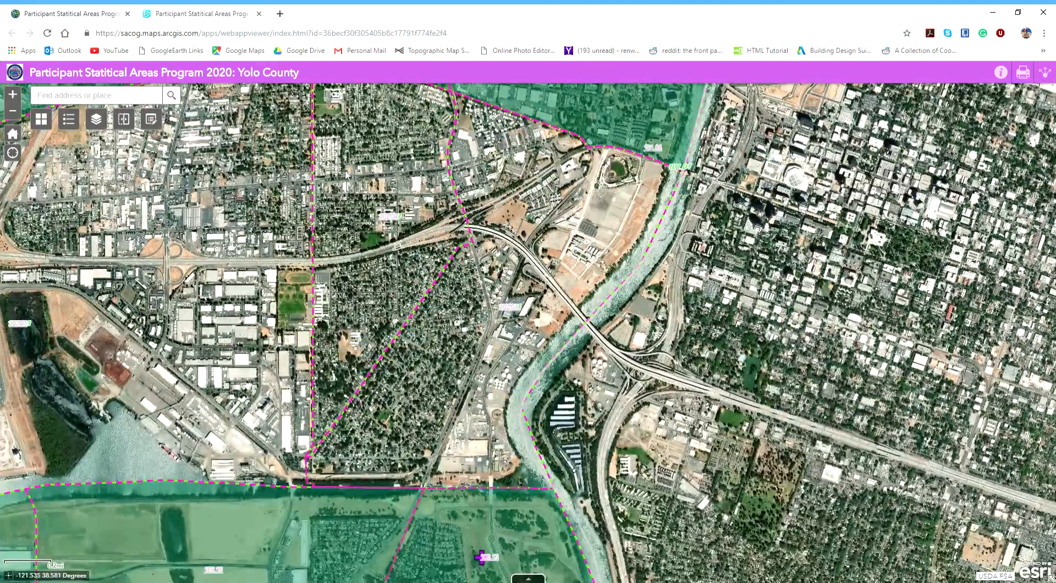
- Switch the basemap from aerial imagery to the dark gray street map, with the tracts north of the Barge Canal in view
{"action": "left_click", "coordinate": [41, 119]}
{"action": "left_click", "coordinate": [72, 186]}
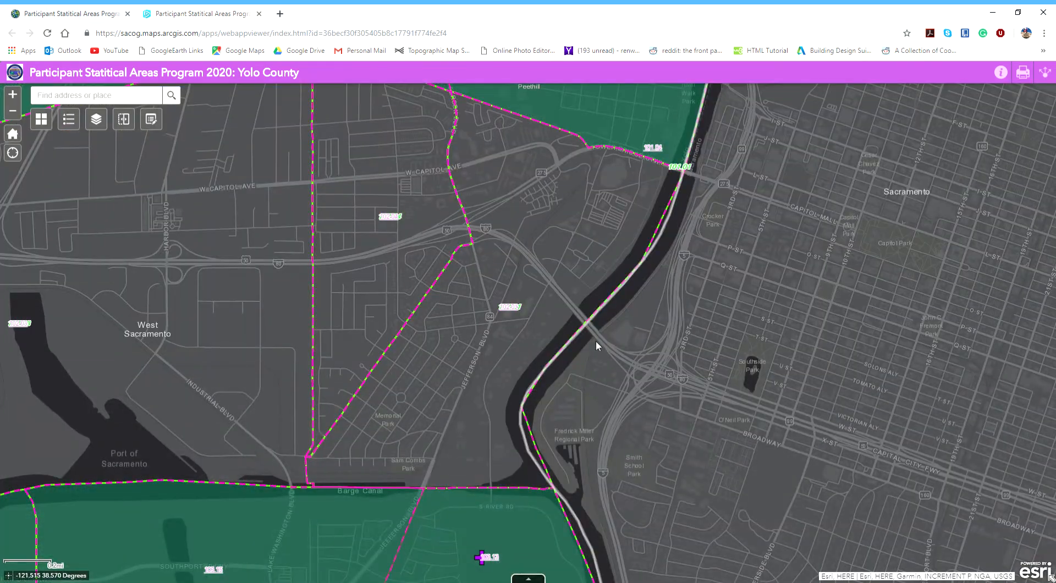
{"action": "left_click_drag", "start_coordinate": [595, 345], "coordinate": [632, 406]}
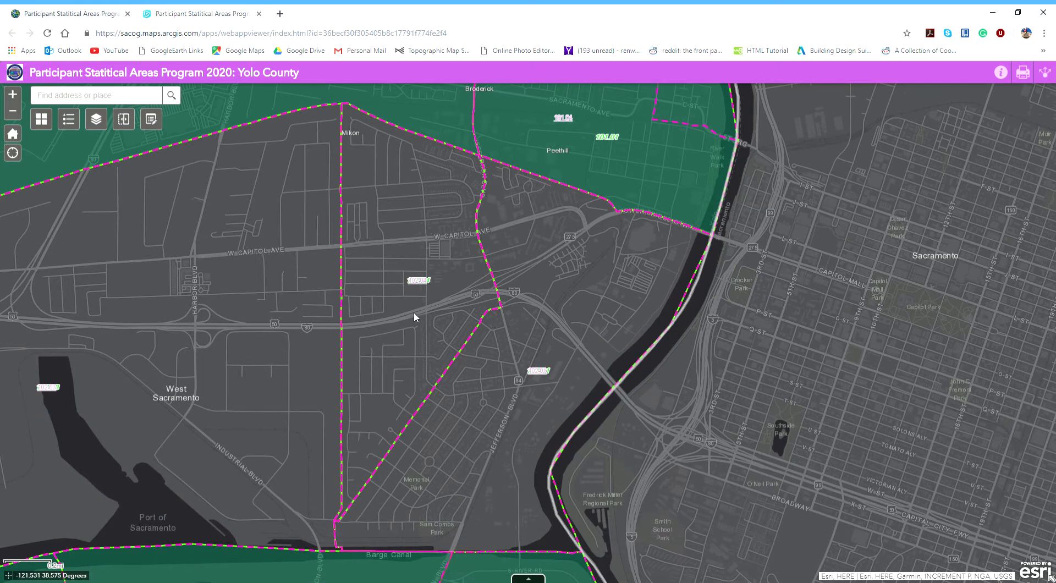
- Hide the Census Tract 2020 Suggested layer, leaving the Census Tracts 2010 layer on, and close the layer list
{"action": "left_click", "coordinate": [100, 120]}
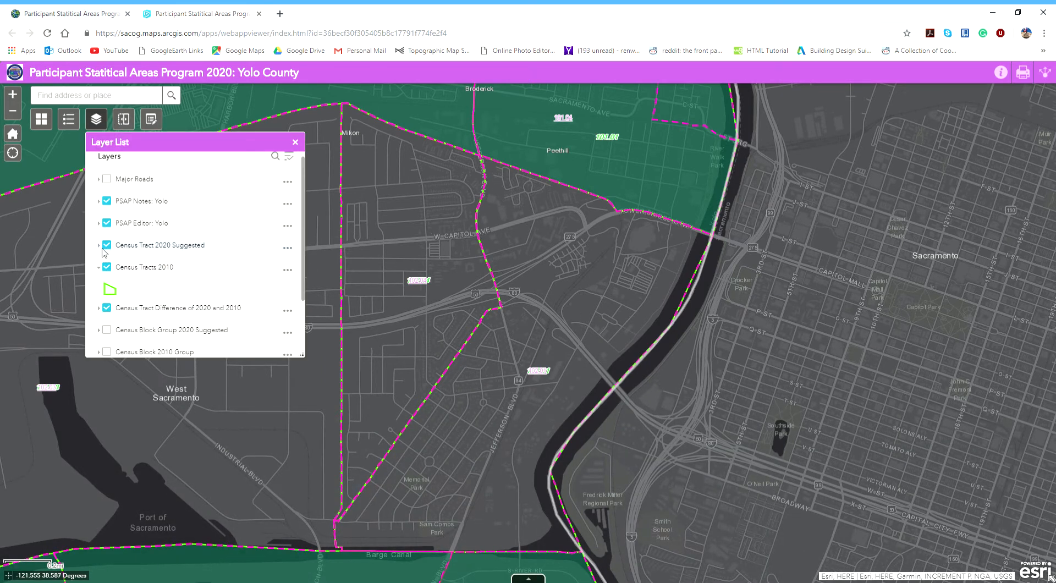
{"action": "left_click", "coordinate": [106, 245]}
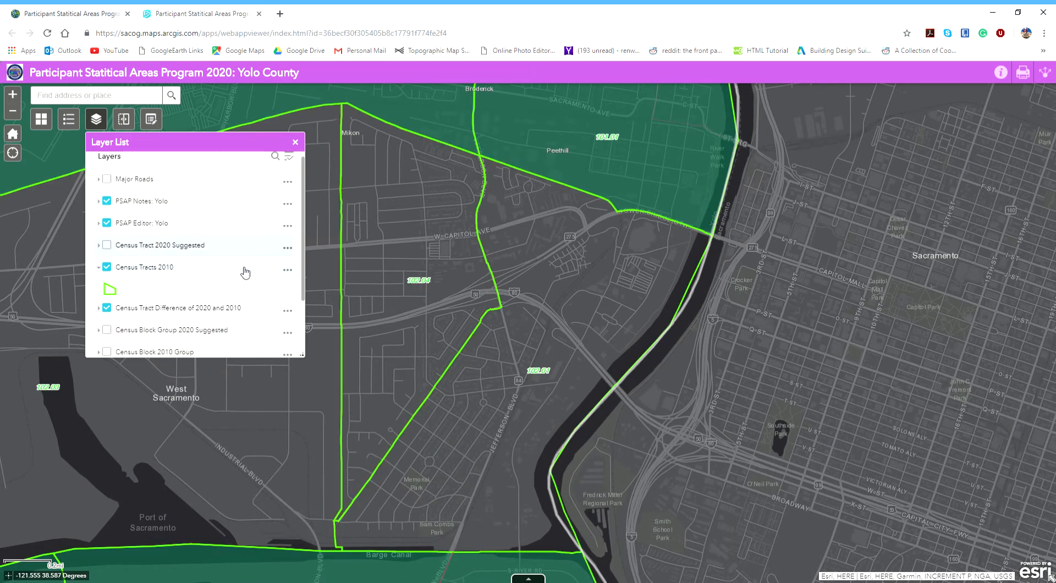
{"action": "left_click", "coordinate": [295, 143]}
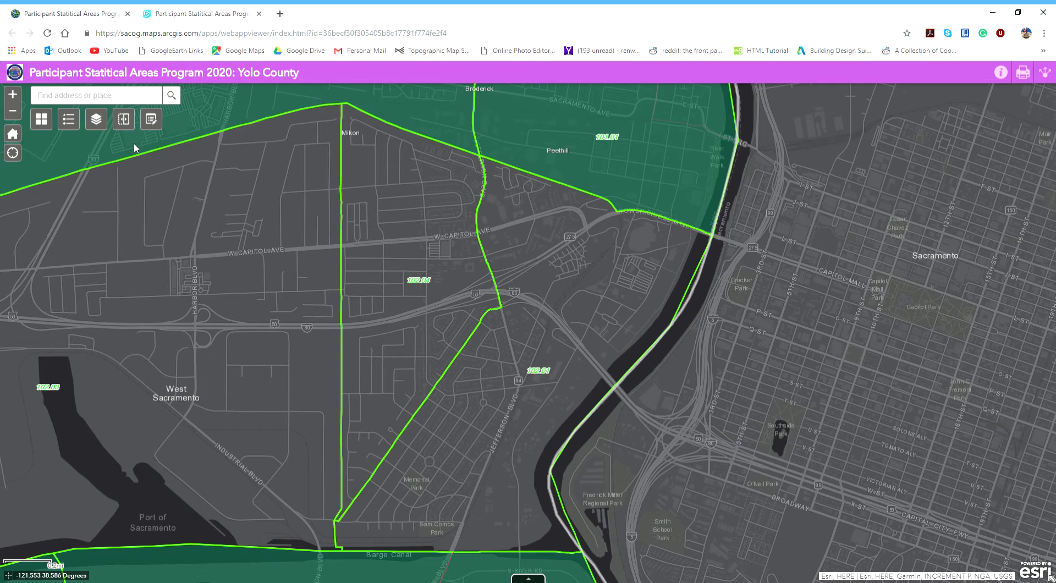
- Draw a PSAP_Edits_YOL line over the 2010 boundary between tracts 102.04 and 102.01, from tract 101.01's edge down to the Barge Canal
{"action": "left_click", "coordinate": [151, 119]}
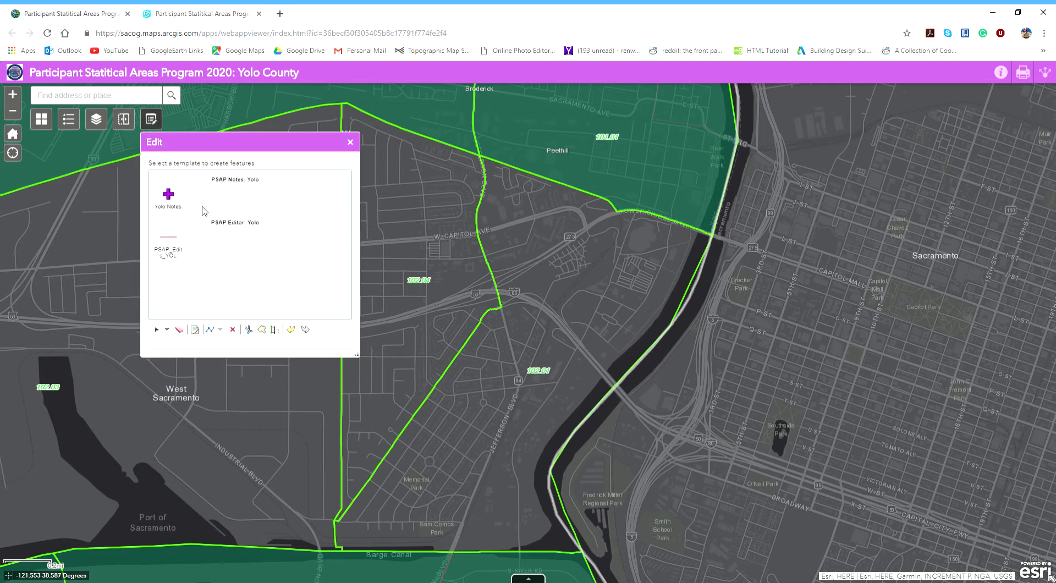
{"action": "left_click", "coordinate": [169, 252]}
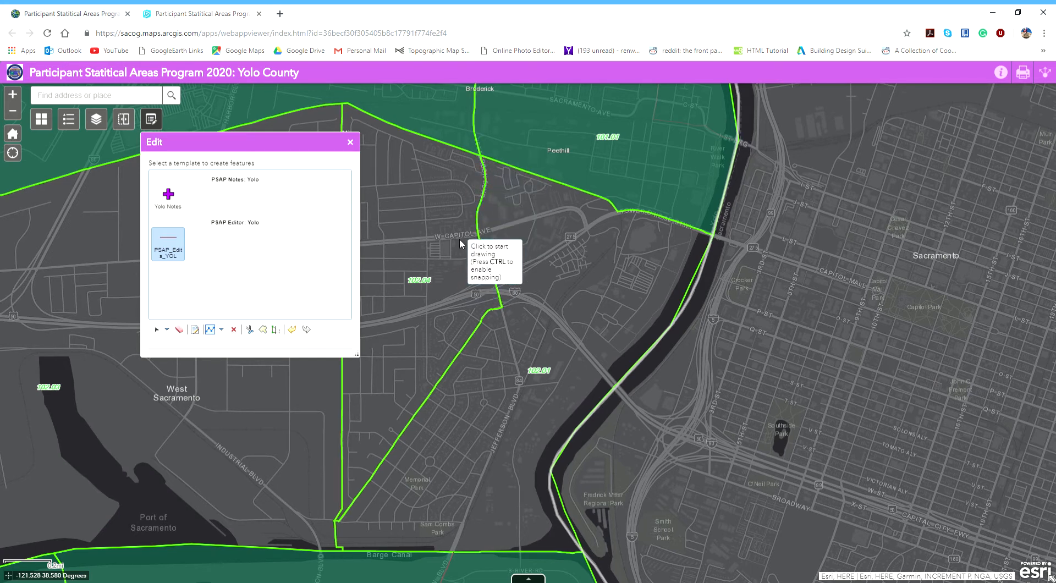
{"action": "left_click", "coordinate": [481, 158]}
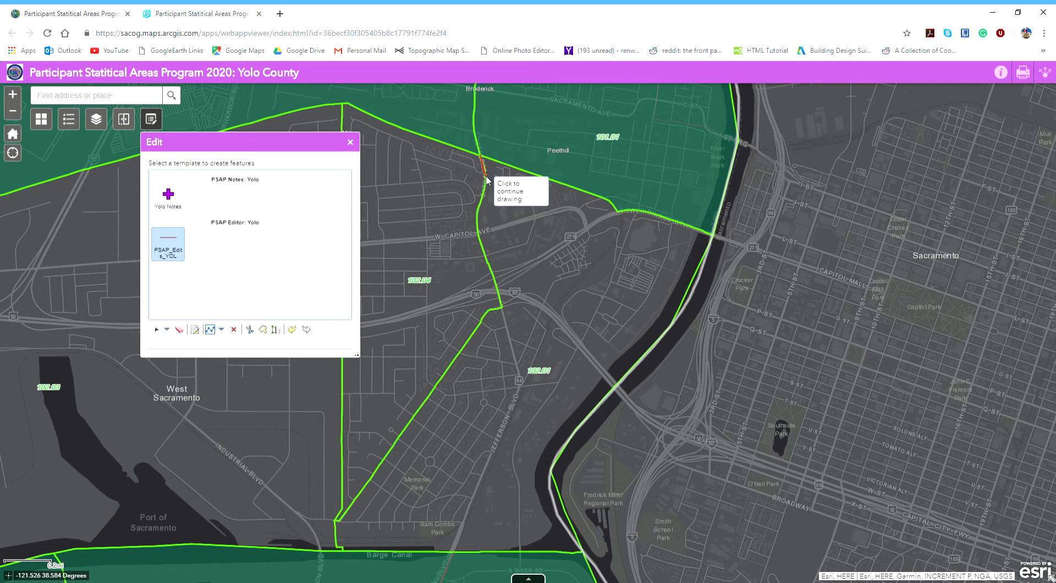
{"action": "left_click", "coordinate": [486, 180]}
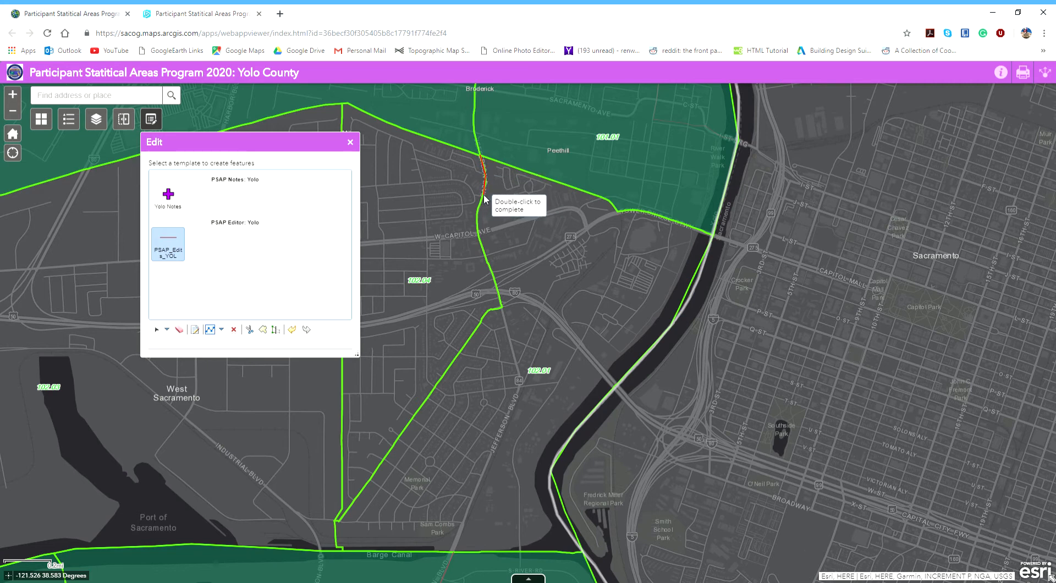
{"action": "left_click", "coordinate": [484, 196]}
{"action": "left_click", "coordinate": [477, 217]}
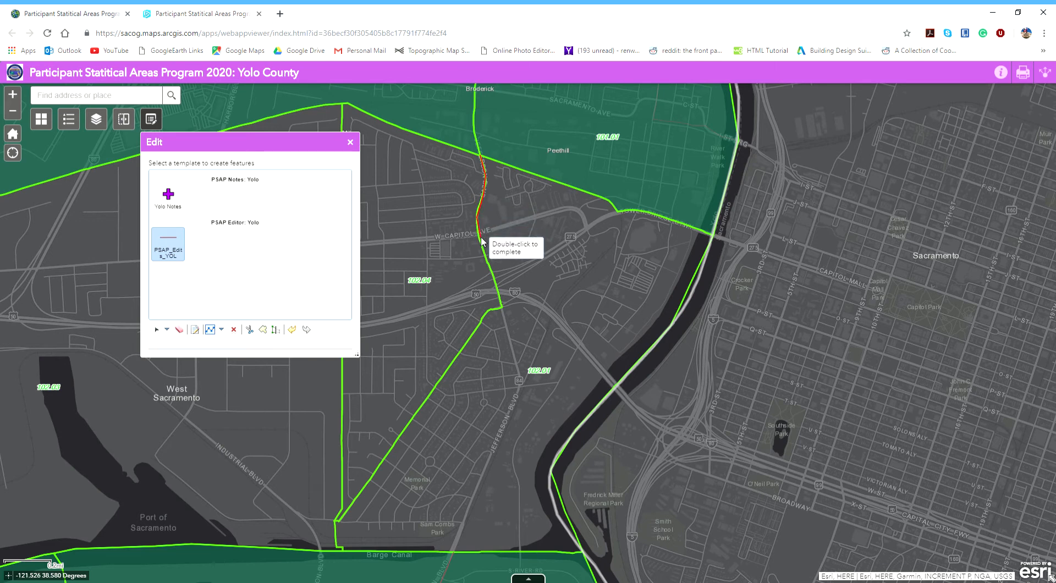
{"action": "left_click", "coordinate": [482, 242]}
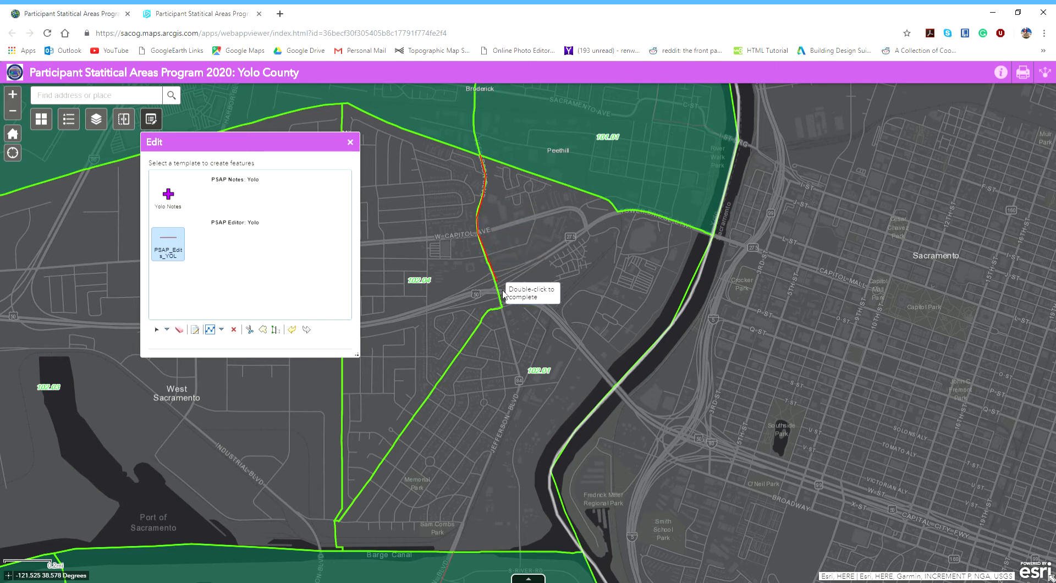
{"action": "left_click", "coordinate": [502, 307]}
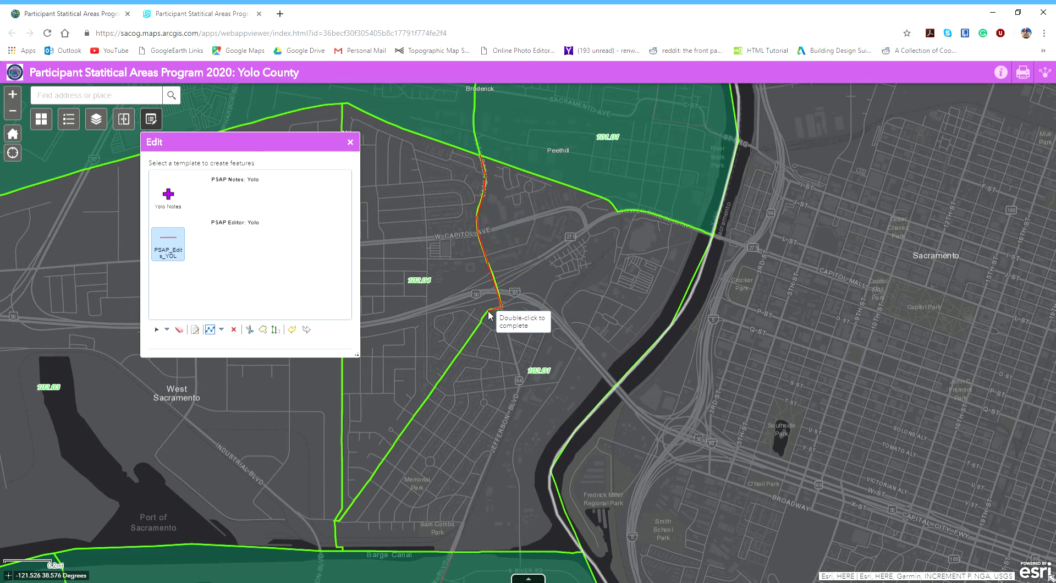
{"action": "left_click", "coordinate": [488, 310]}
{"action": "left_click", "coordinate": [413, 418]}
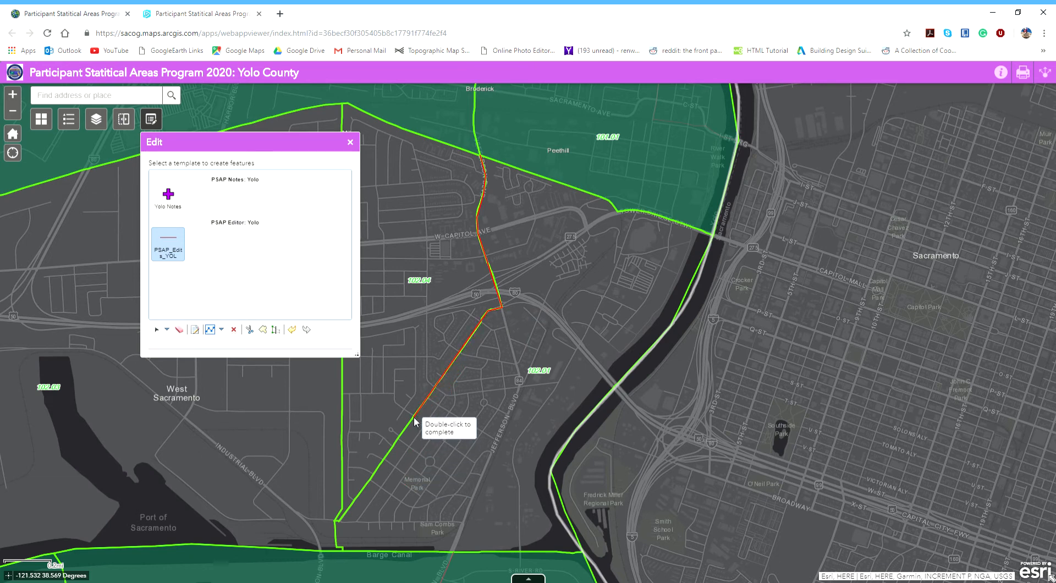
{"action": "left_click", "coordinate": [336, 521]}
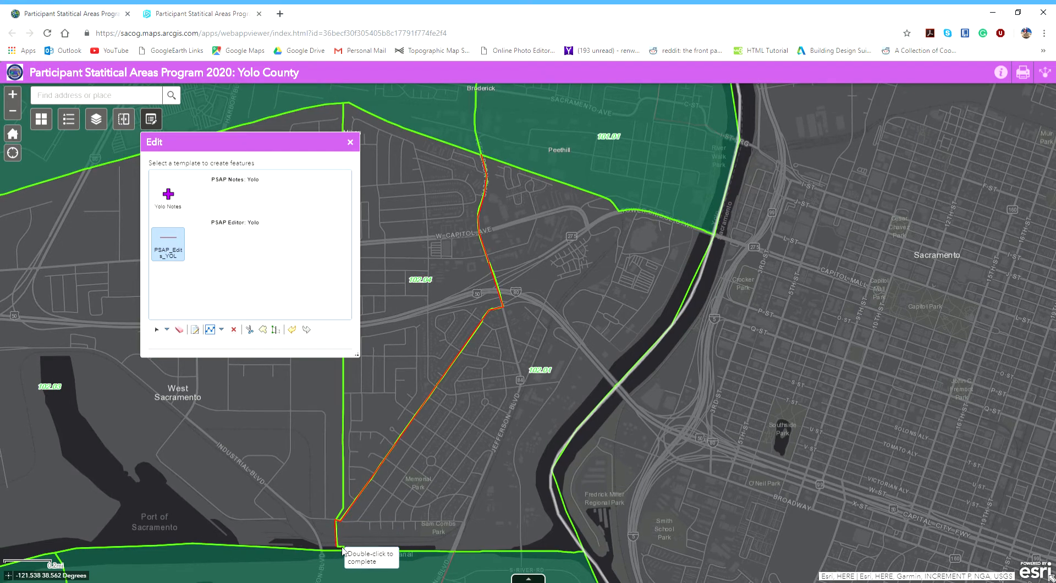
{"action": "scroll", "coordinate": [347, 545], "scroll_direction": "up", "scroll_amount": 1}
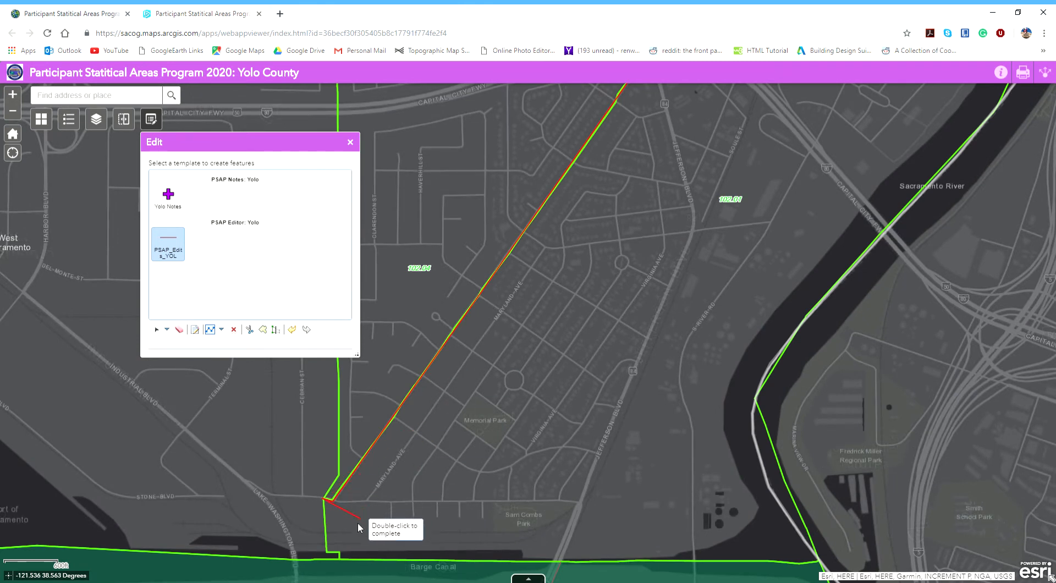
{"action": "left_click", "coordinate": [328, 552]}
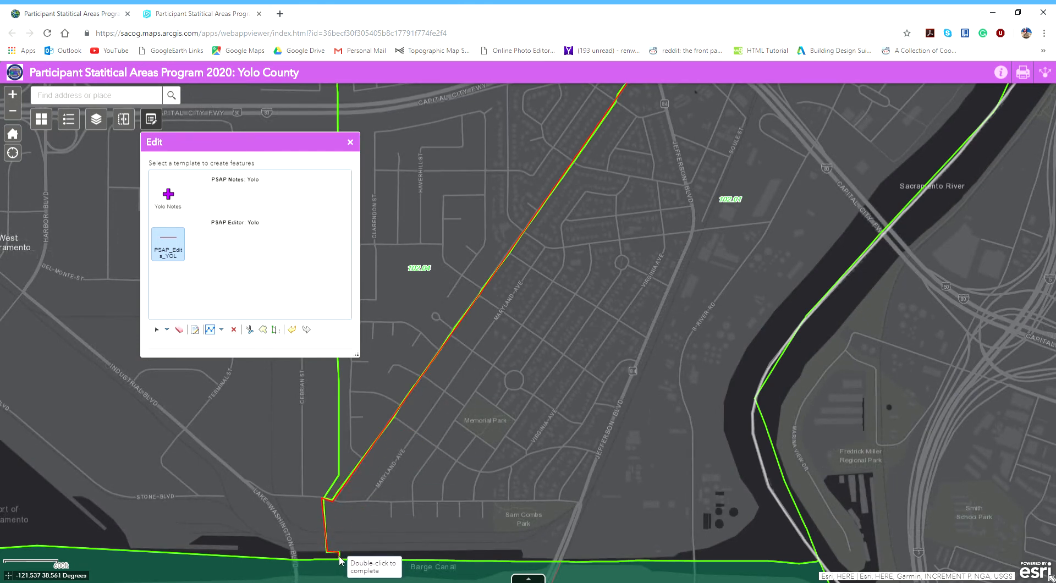
{"action": "double_click", "coordinate": [340, 559]}
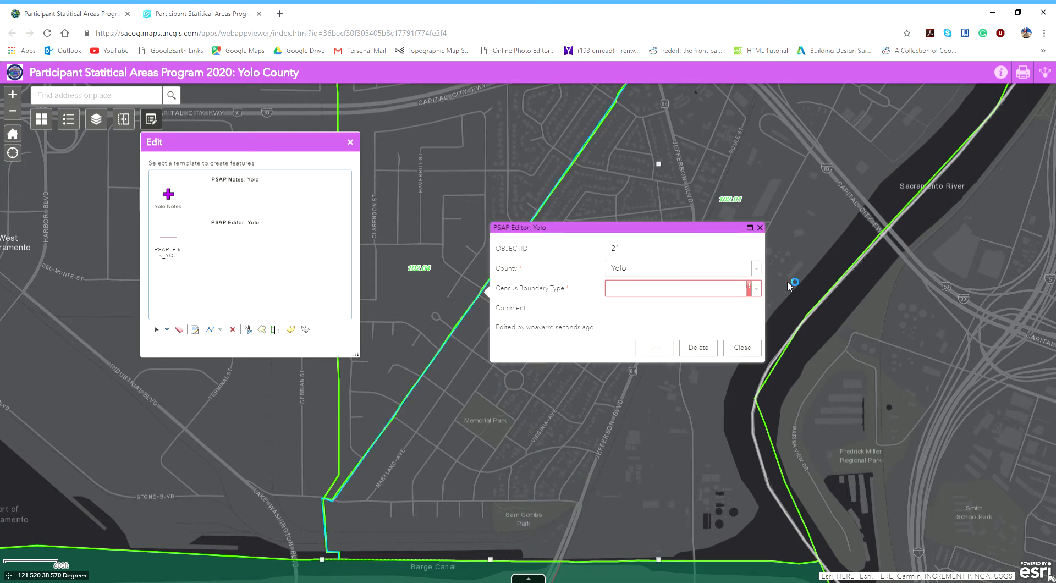
- Set the line's County to West Sacramento and type to Census Tract, comment "Merge 102.01 and 102.04. Justification", save, and close the Edit tool
{"action": "left_click", "coordinate": [757, 268]}
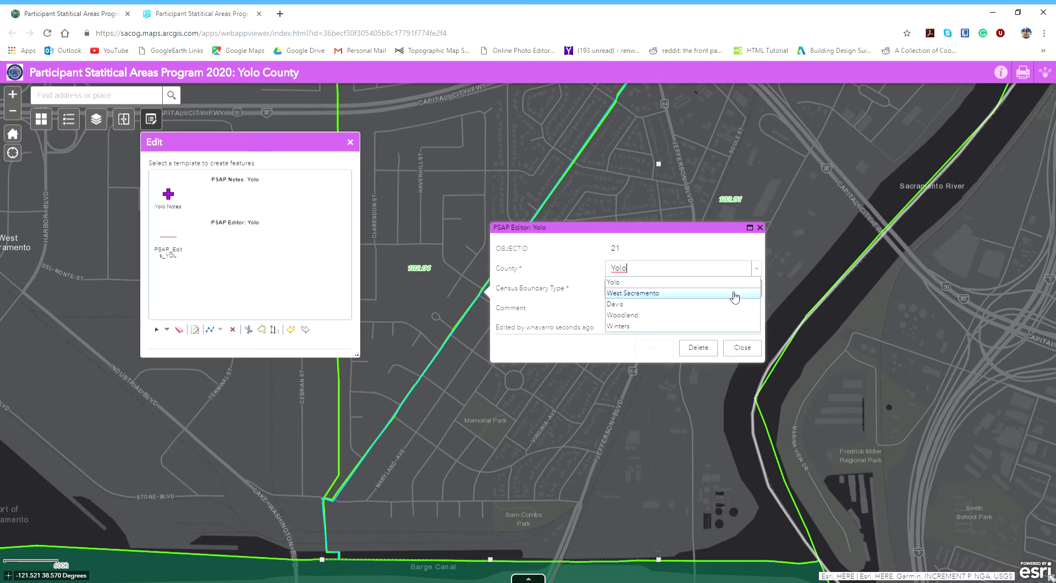
{"action": "left_click", "coordinate": [736, 294]}
{"action": "left_click", "coordinate": [757, 288]}
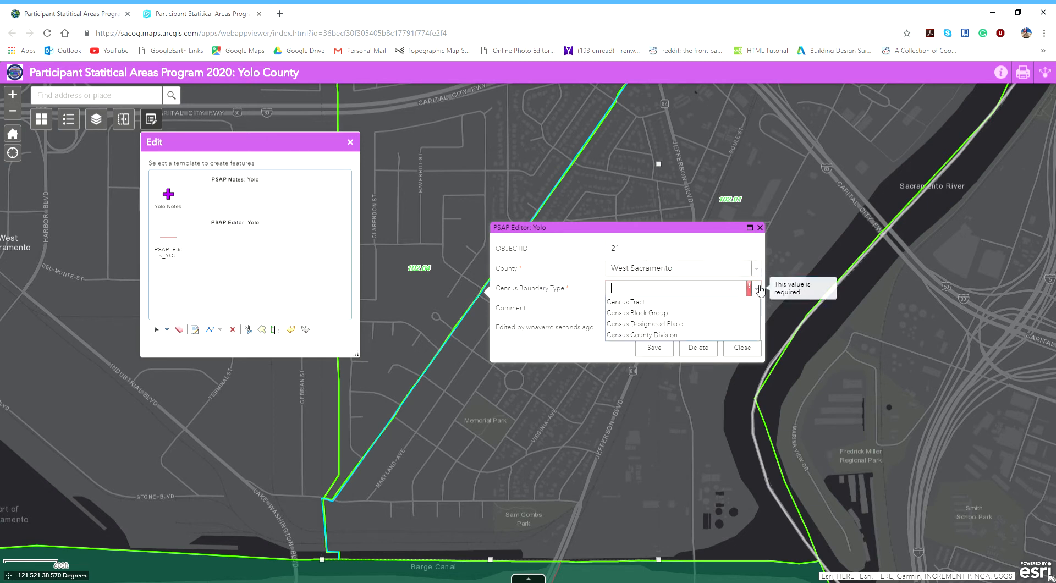
{"action": "left_click", "coordinate": [661, 303]}
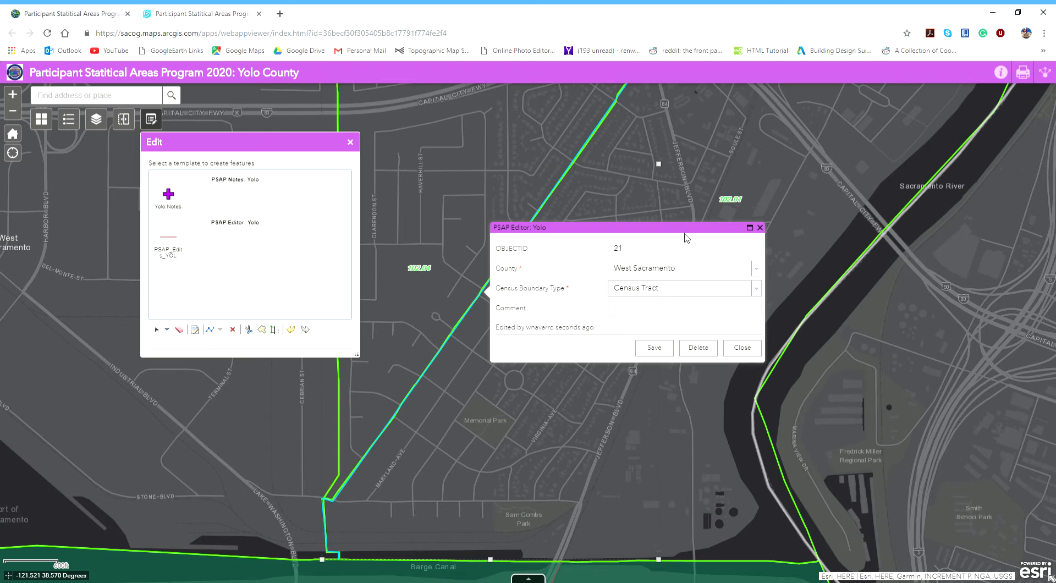
{"action": "left_click_drag", "start_coordinate": [679, 227], "coordinate": [528, 202]}
{"action": "left_click", "coordinate": [638, 309]}
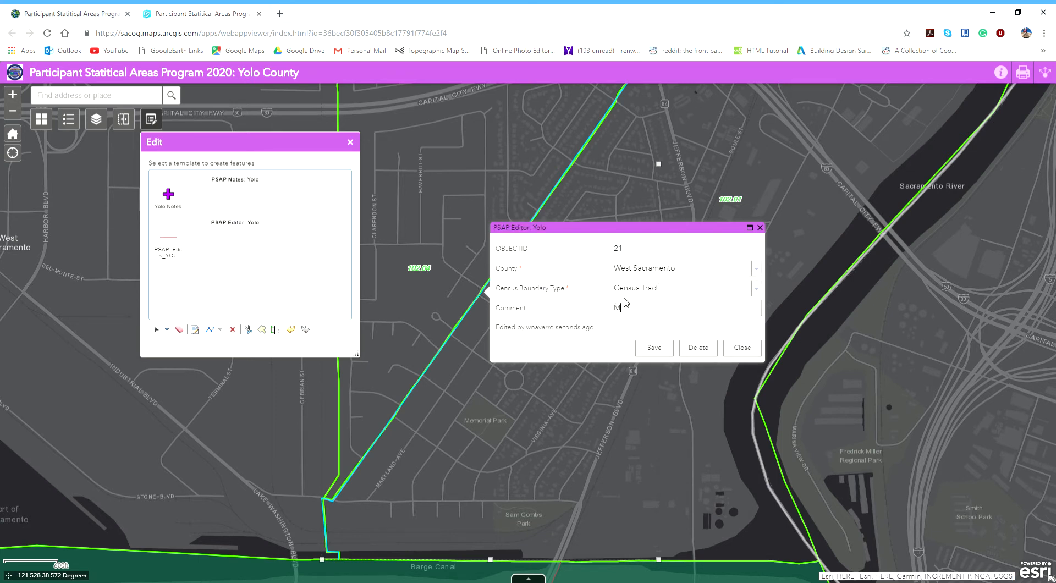
{"action": "type", "text": "Merge 102.01 and 102.04. Justification"}
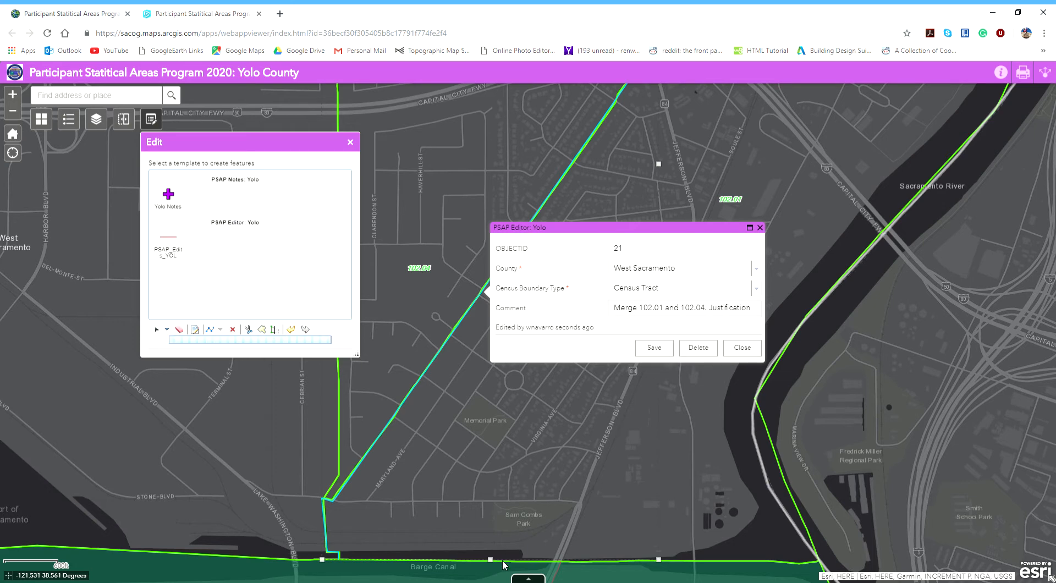
{"action": "left_click", "coordinate": [669, 347]}
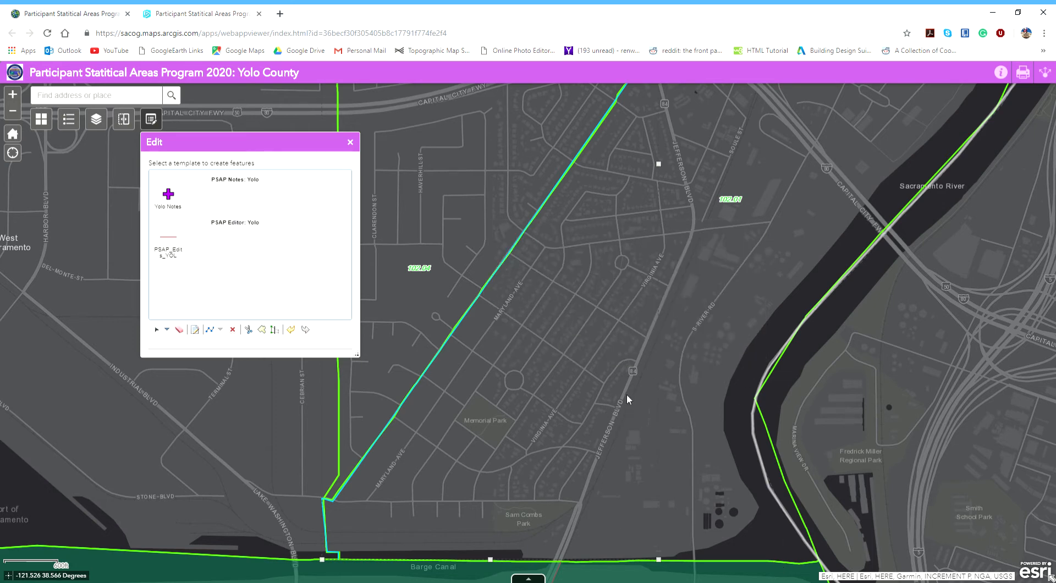
{"action": "left_click", "coordinate": [350, 143]}
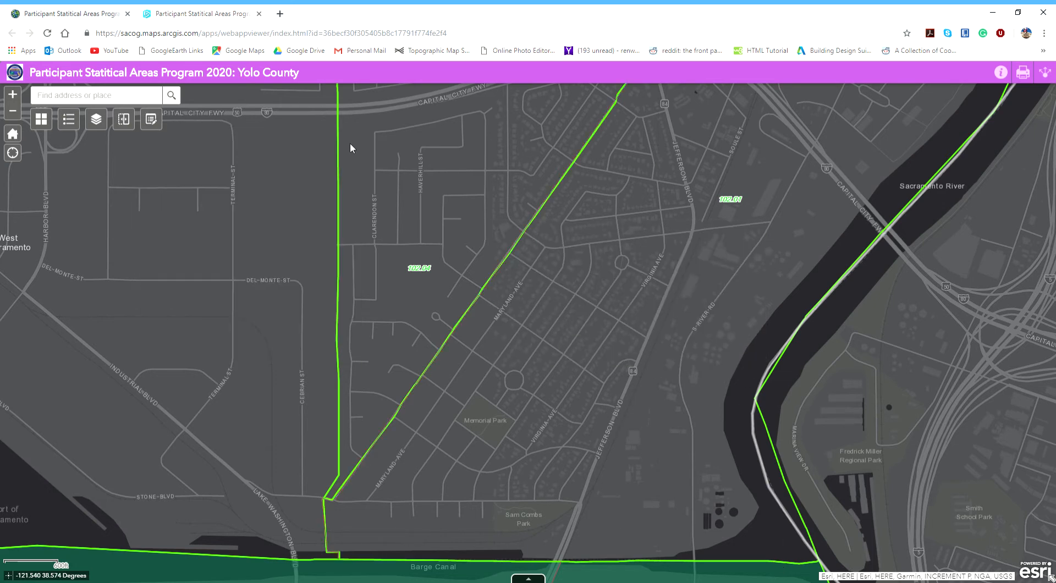
- Hide the Census Tracts 2010 and Census Tract Difference of 2020 and 2010 layers, leaving the PSAP Notes and PSAP Editor layers on
{"action": "left_click", "coordinate": [82, 126]}
{"action": "left_click", "coordinate": [96, 119]}
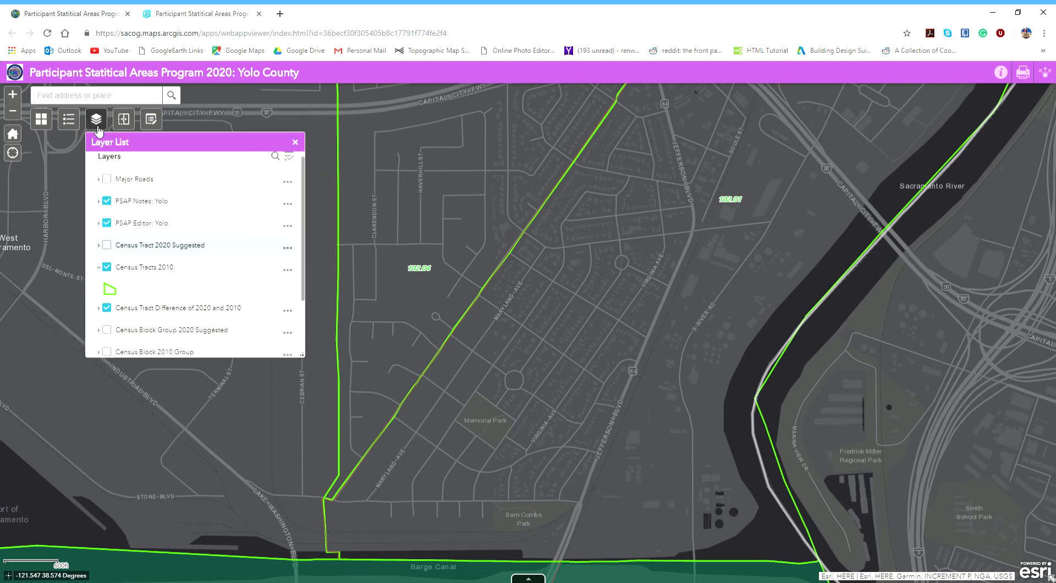
{"action": "left_click", "coordinate": [106, 267]}
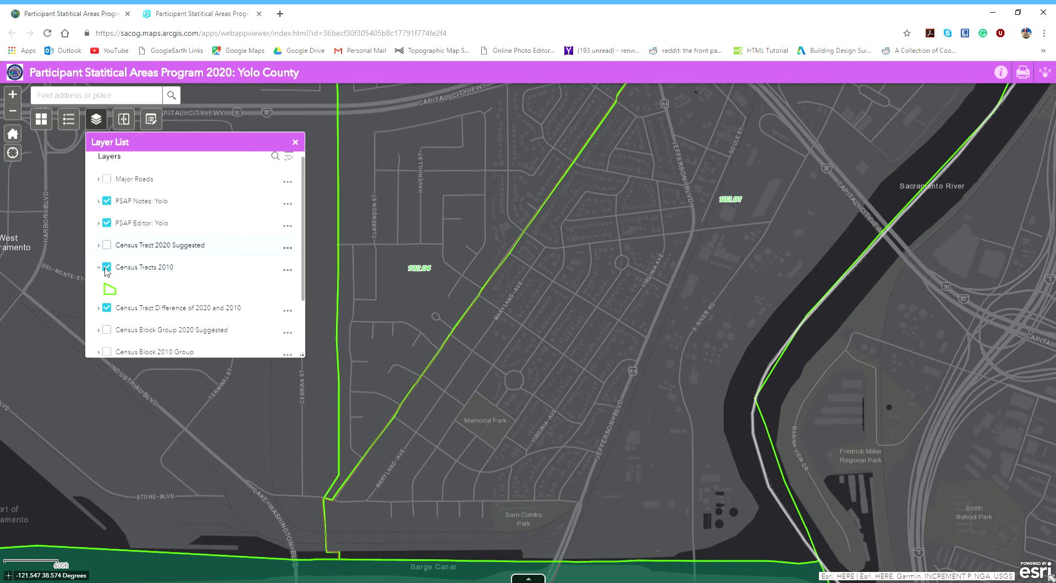
{"action": "left_click", "coordinate": [107, 308]}
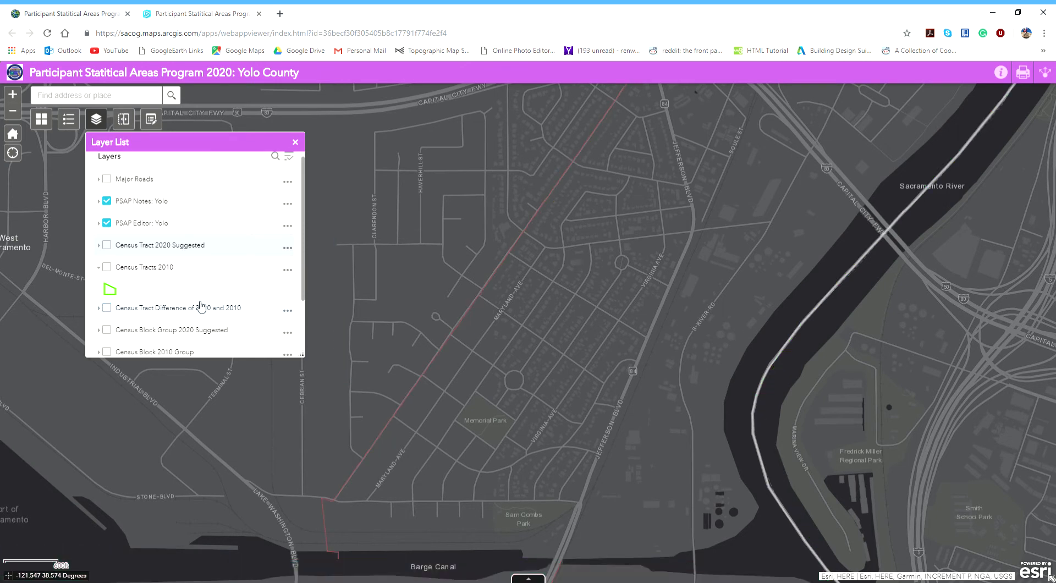
- Examine the drawn edit lines and the note across West Sacramento north and south of the Barge Canal, and put away the layer list
{"action": "scroll", "coordinate": [418, 334], "scroll_direction": "down", "scroll_amount": 3}
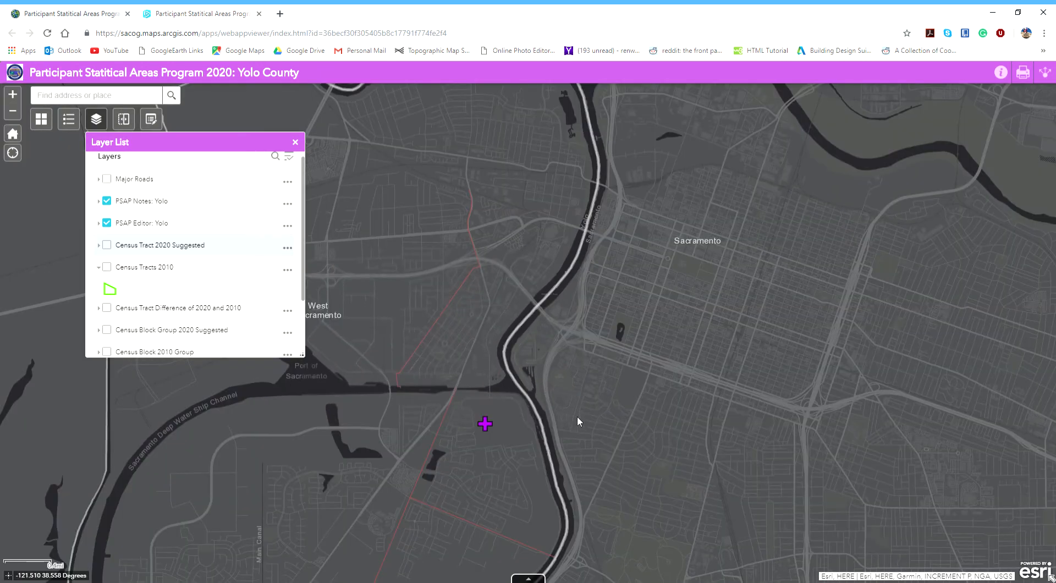
{"action": "mouse_move", "coordinate": [578, 420]}
{"action": "left_mouse_down"}
{"action": "mouse_move", "coordinate": [717, 193]}
{"action": "mouse_move", "coordinate": [655, 281]}
{"action": "left_mouse_up"}
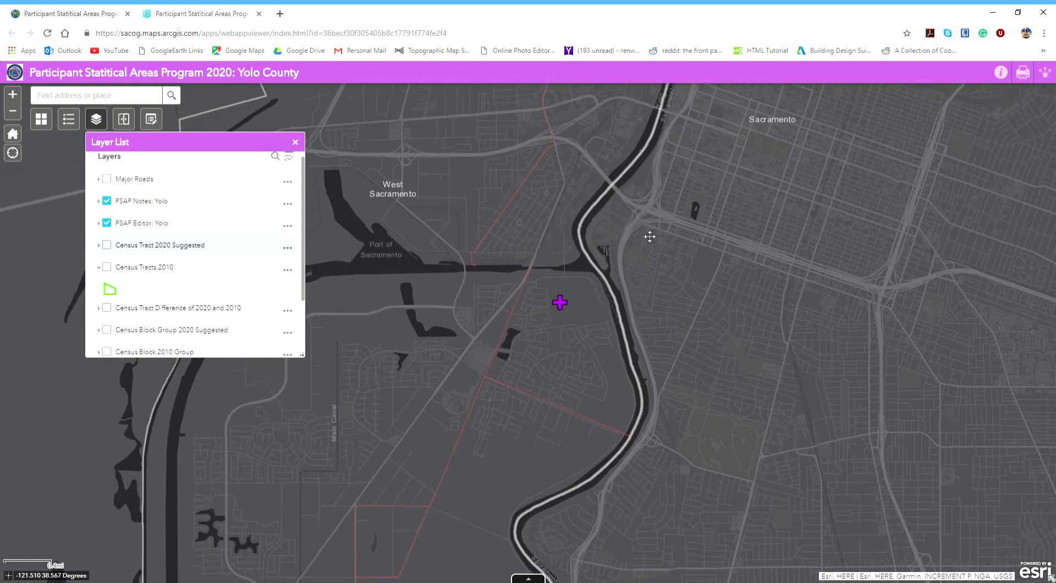
{"action": "mouse_move", "coordinate": [495, 481]}
{"action": "left_mouse_down"}
{"action": "mouse_move", "coordinate": [566, 321]}
{"action": "mouse_move", "coordinate": [527, 361]}
{"action": "left_mouse_up"}
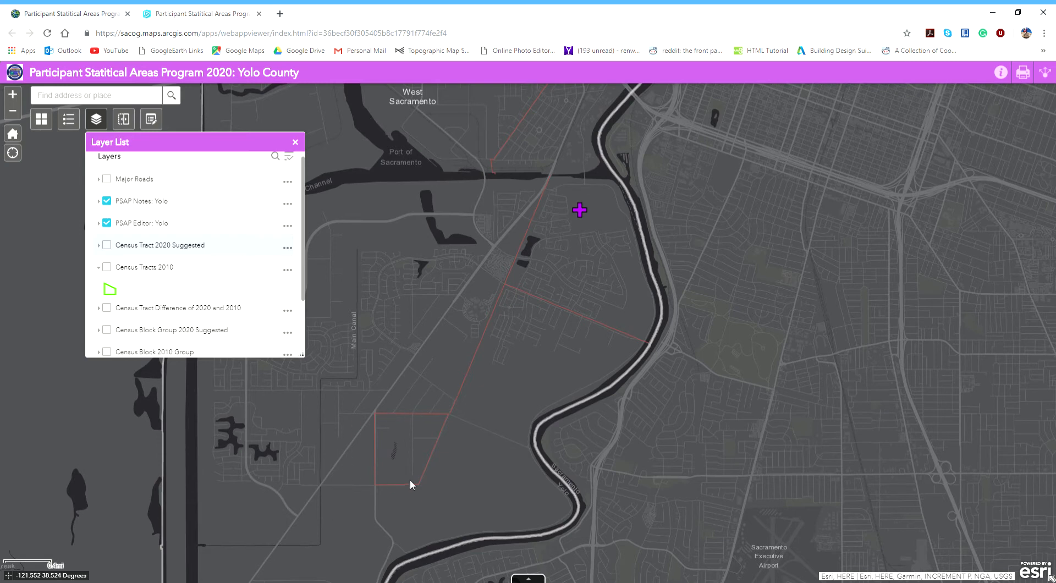
{"action": "left_click_drag", "start_coordinate": [553, 346], "coordinate": [537, 467]}
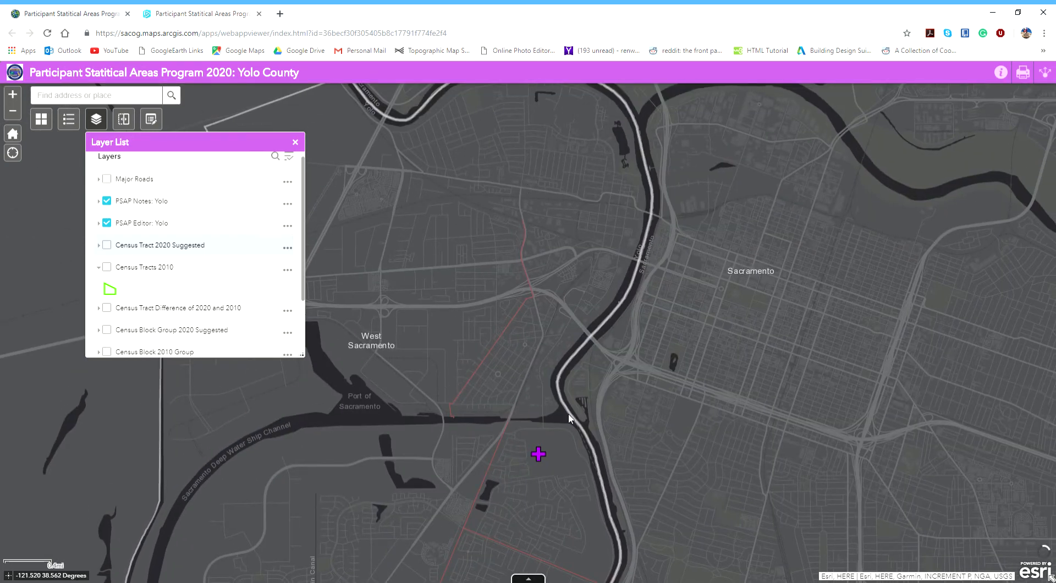
{"action": "left_click_drag", "start_coordinate": [570, 416], "coordinate": [546, 235]}
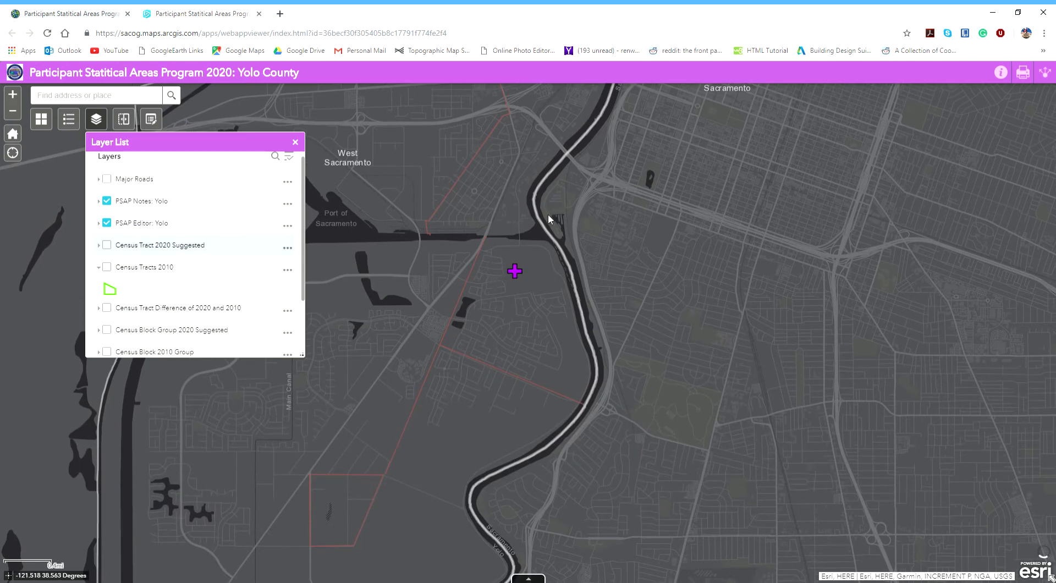
{"action": "left_click_drag", "start_coordinate": [557, 242], "coordinate": [639, 220]}
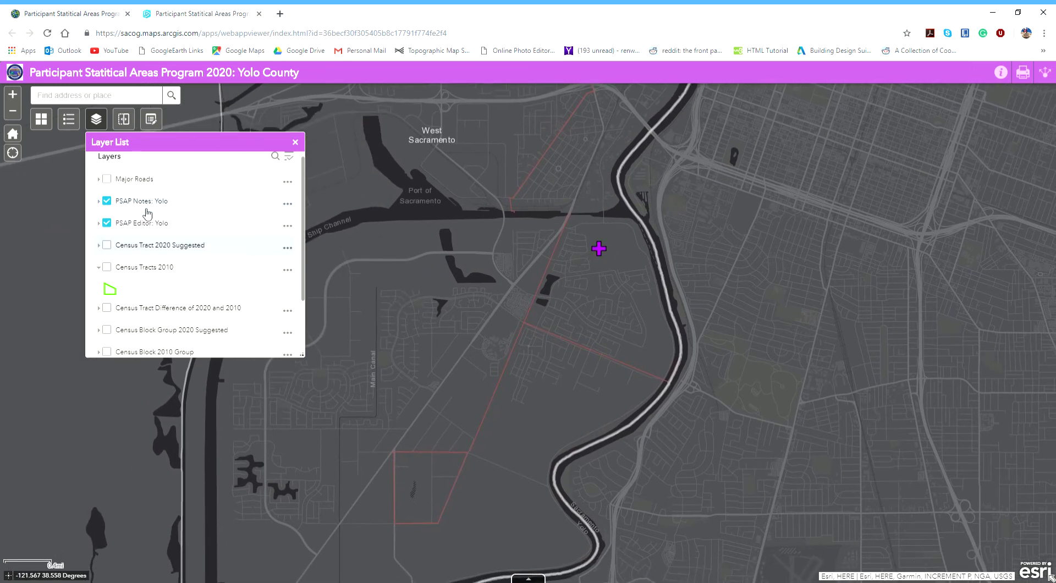
{"action": "left_click", "coordinate": [296, 142]}
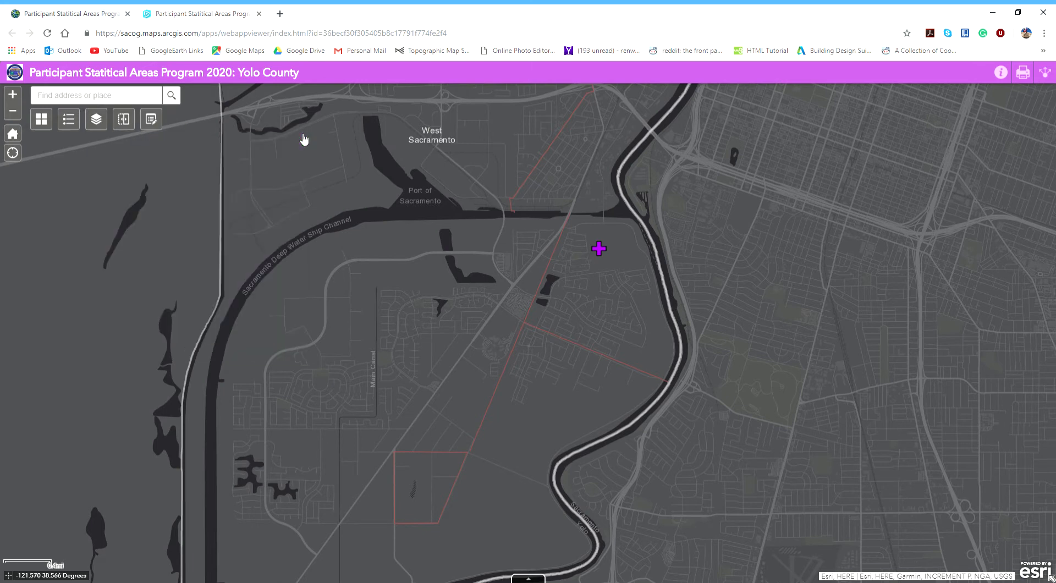
- Open the attribute table on the PSAP Editor: Yolo records and briefly check the layer list
{"action": "left_click", "coordinate": [537, 577]}
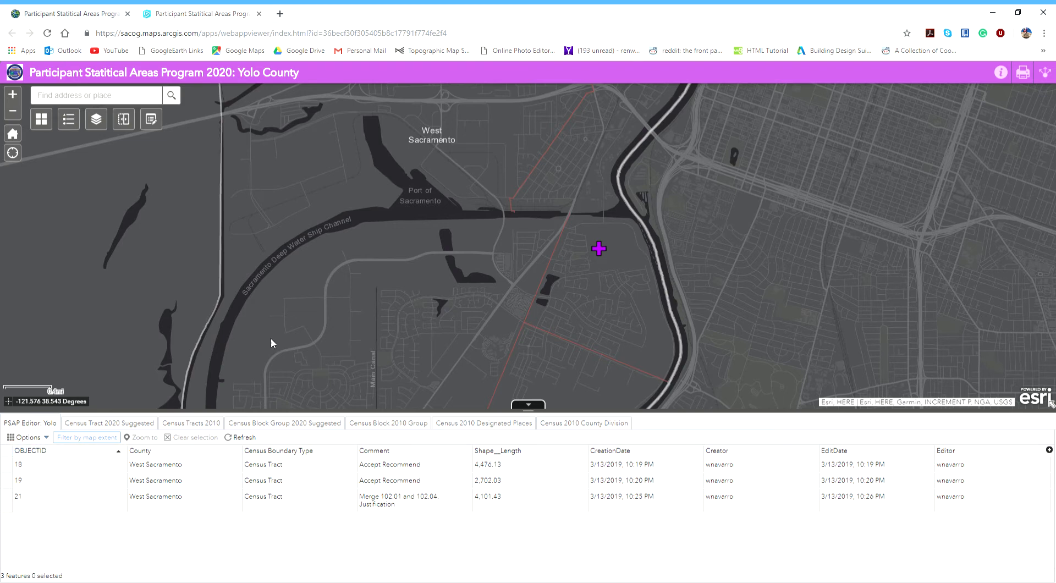
{"action": "left_click", "coordinate": [68, 119]}
{"action": "left_click", "coordinate": [99, 123]}
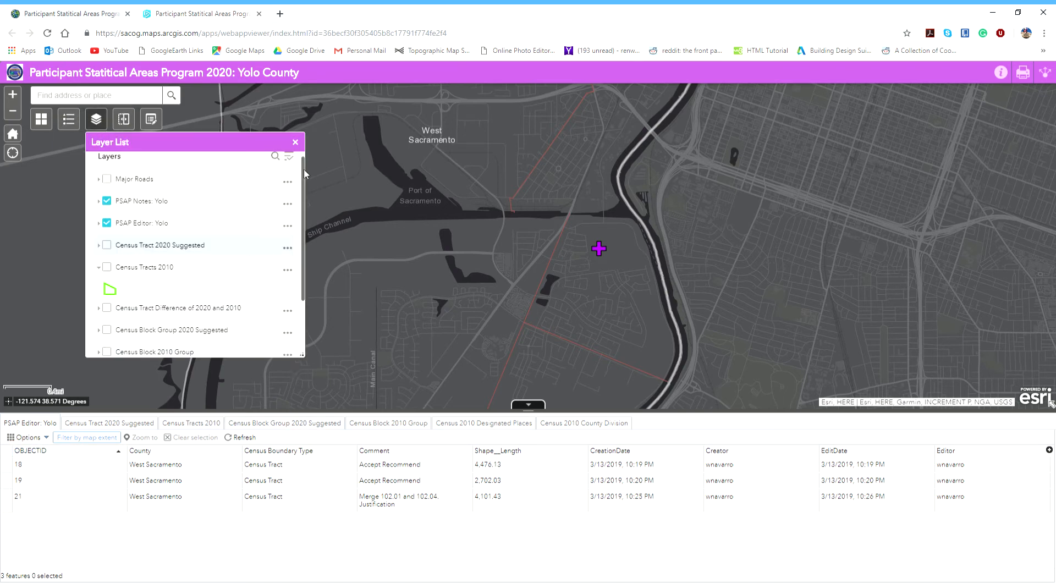
{"action": "left_click", "coordinate": [296, 142]}
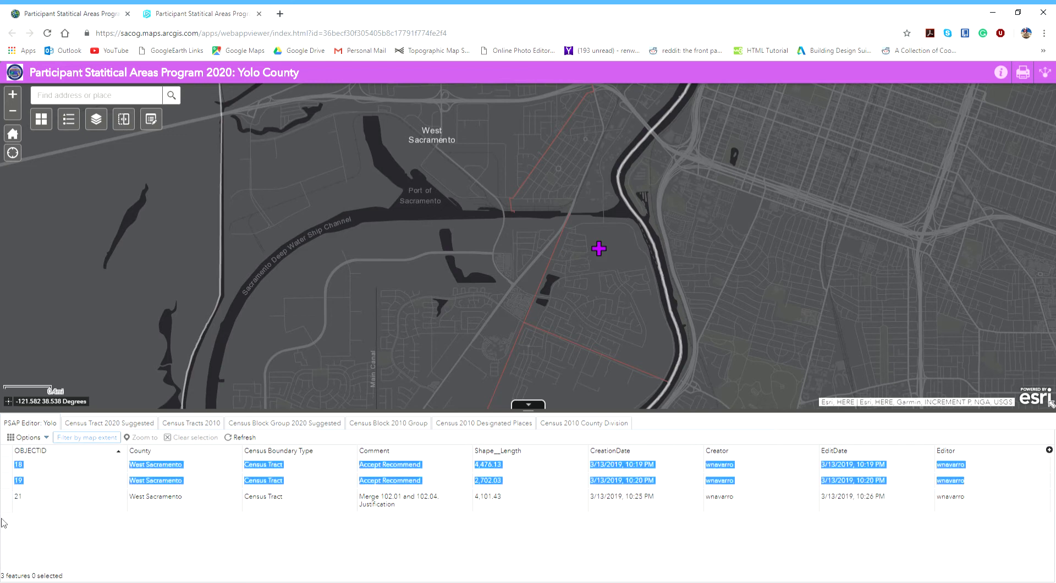
- Highlight edit records 18 and 19 together on the map, and then select only record 20 with the census tract criteria comment
{"action": "left_click", "coordinate": [13, 466]}
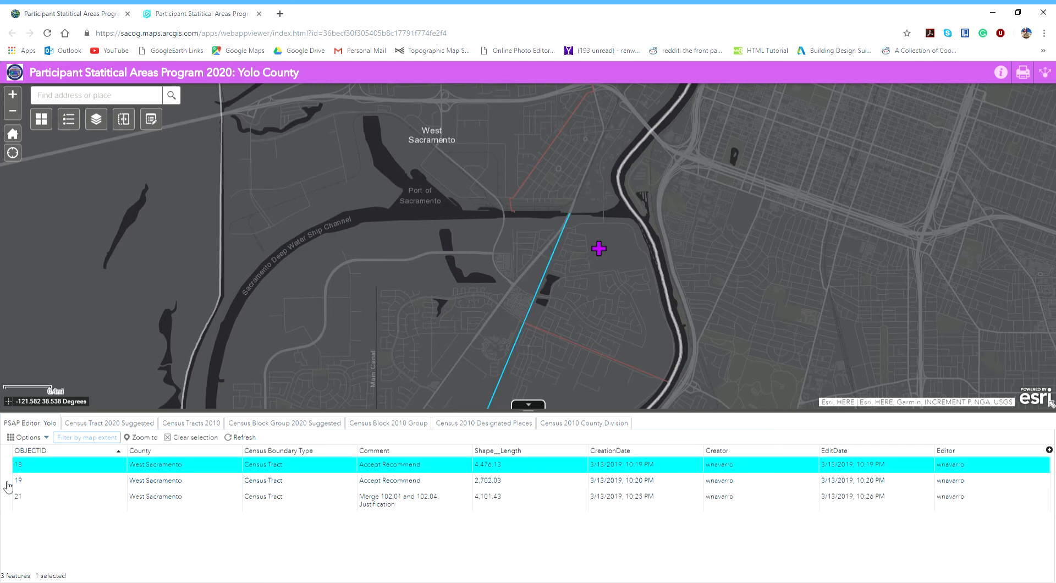
{"action": "left_click", "coordinate": [8, 483], "text": "ctrl"}
{"action": "left_click", "coordinate": [7, 498], "text": "ctrl"}
{"action": "left_click_drag", "start_coordinate": [380, 343], "coordinate": [391, 219]}
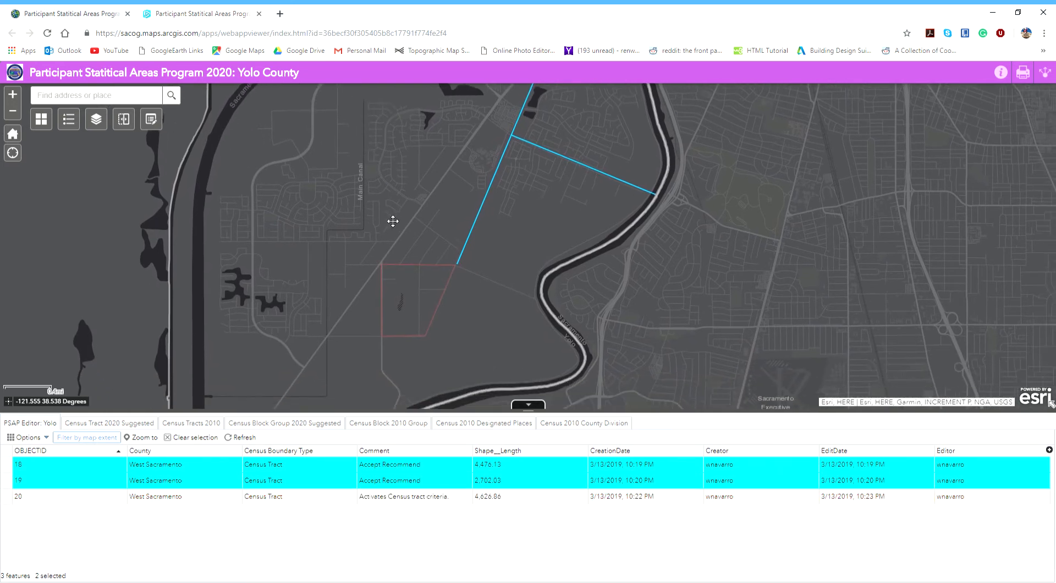
{"action": "left_click", "coordinate": [15, 498]}
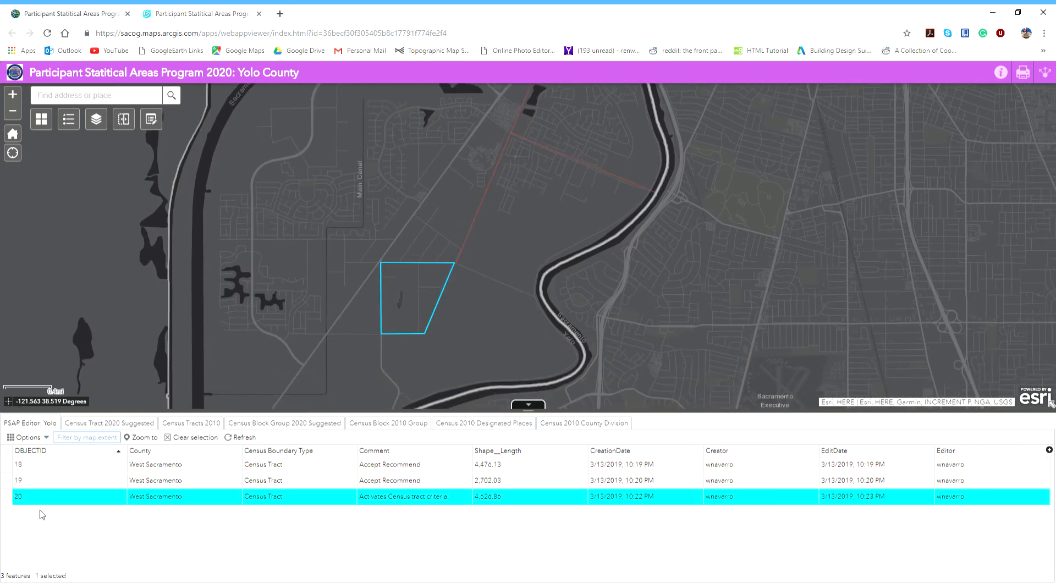
- Highlight edit records 18 and 19 in turn, zoom the map to record 20 and dismiss its pop-up
{"action": "left_click", "coordinate": [15, 468]}
{"action": "left_click", "coordinate": [14, 481]}
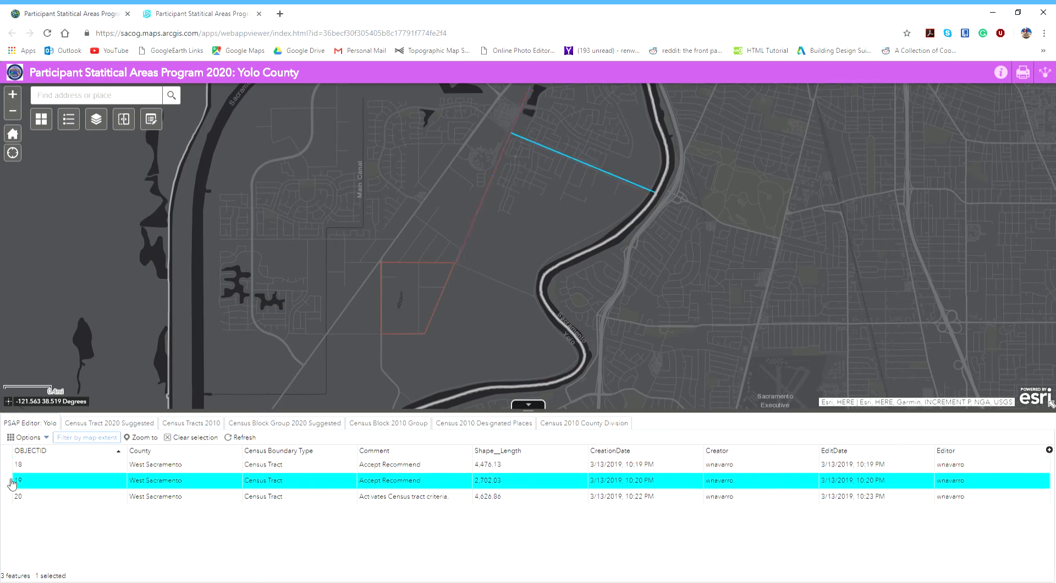
{"action": "double_click", "coordinate": [14, 497]}
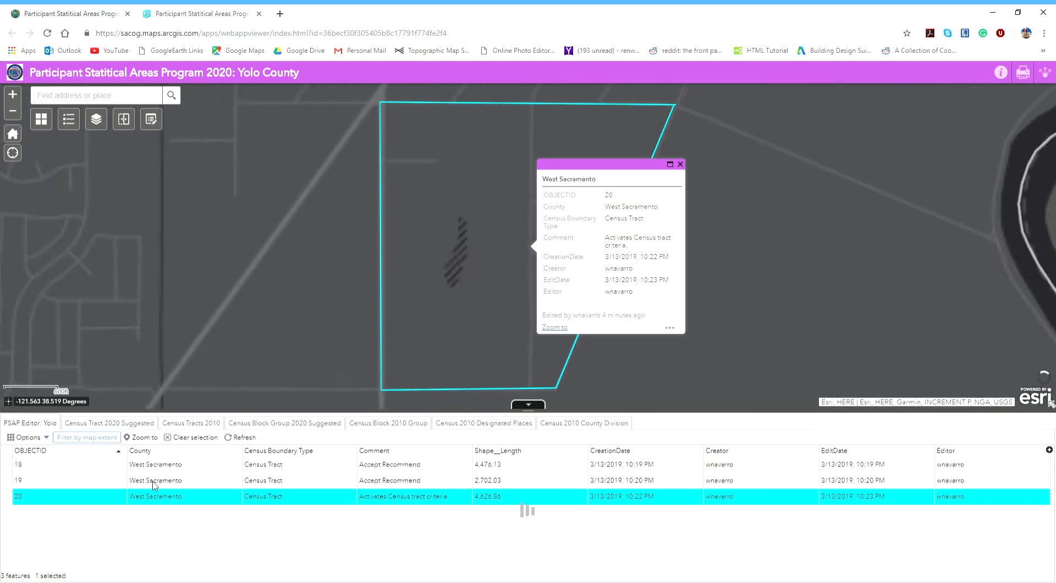
{"action": "left_click", "coordinate": [680, 164]}
- Widen the map extent to take in the northern West Sacramento edit, and highlight records 18 through 21 one after another
{"action": "scroll", "coordinate": [787, 242], "scroll_direction": "down", "scroll_amount": 3}
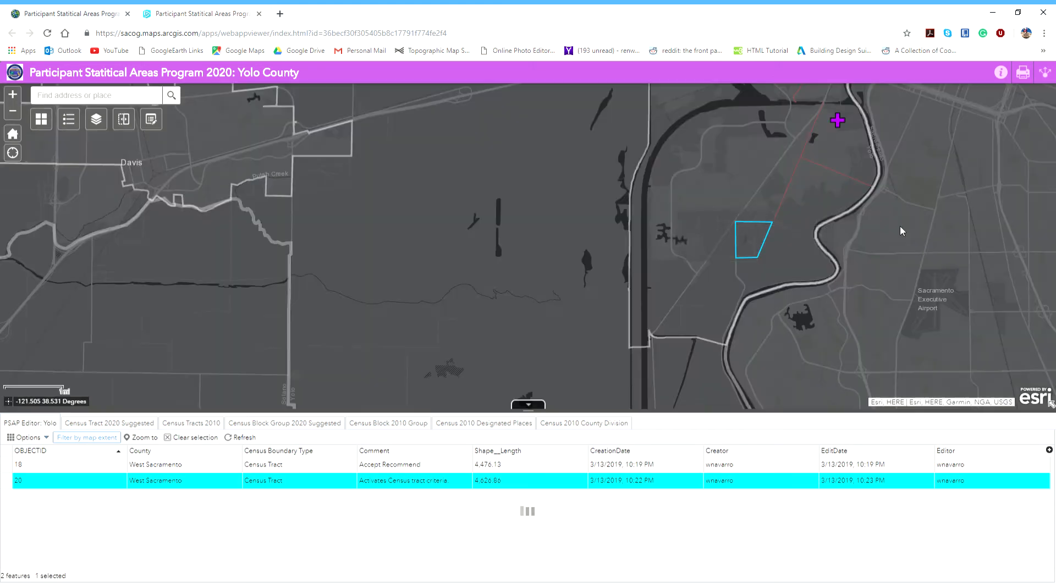
{"action": "left_click_drag", "start_coordinate": [900, 229], "coordinate": [490, 337]}
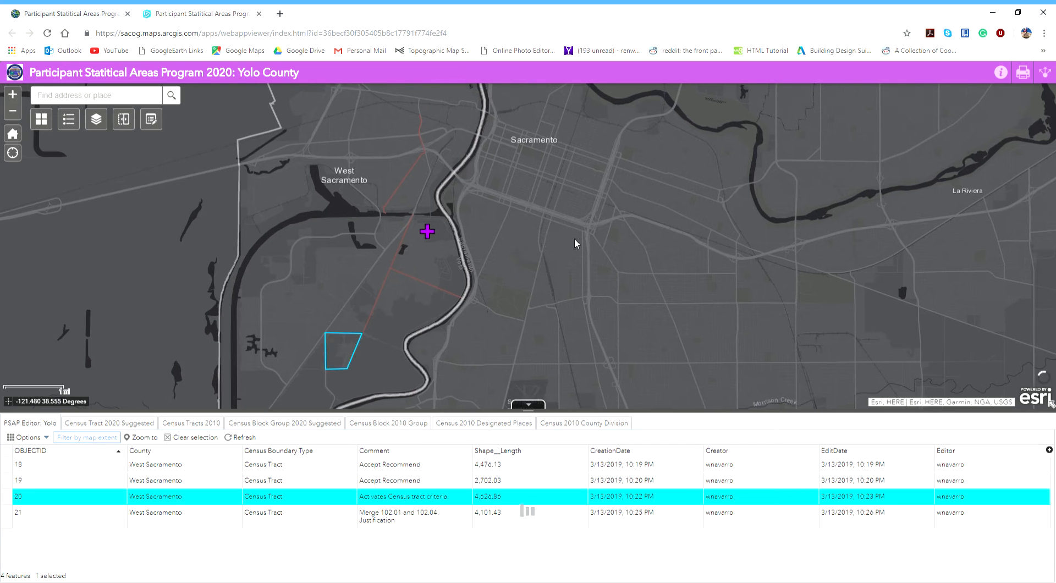
{"action": "left_click_drag", "start_coordinate": [631, 198], "coordinate": [670, 203]}
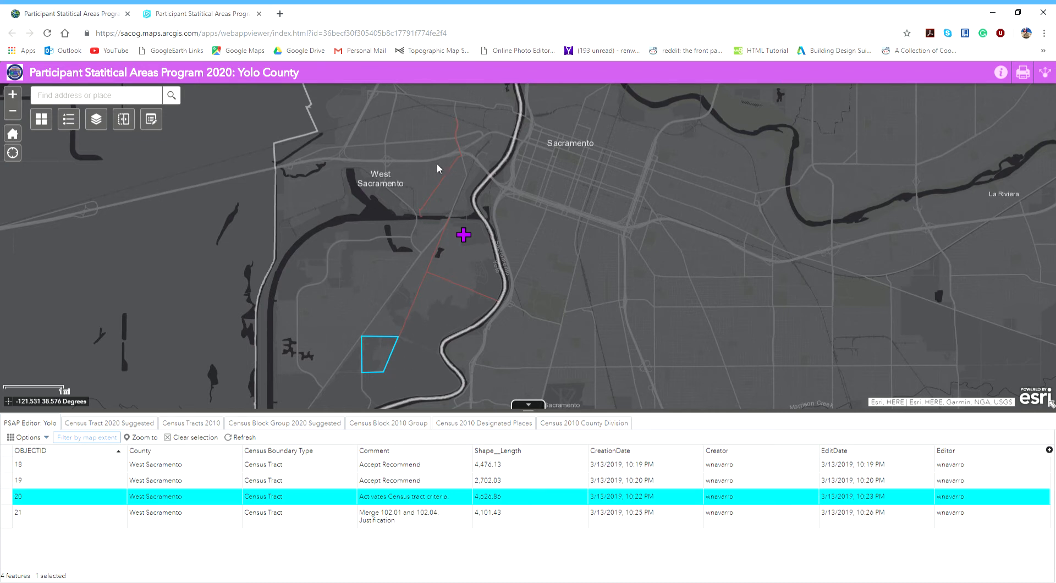
{"action": "left_click", "coordinate": [8, 466]}
{"action": "left_click", "coordinate": [8, 482]}
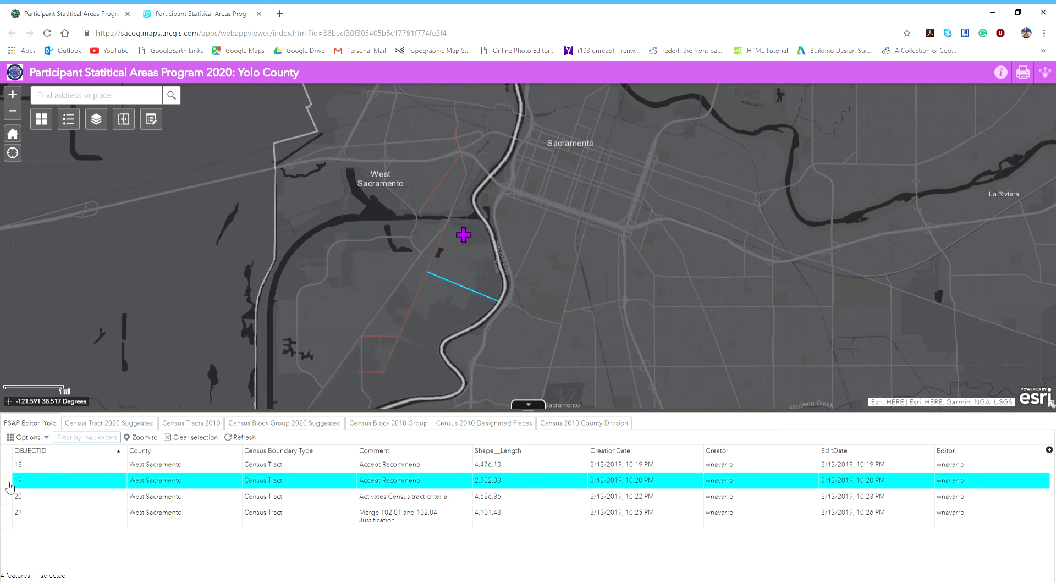
{"action": "left_click", "coordinate": [8, 497]}
{"action": "left_click", "coordinate": [8, 514]}
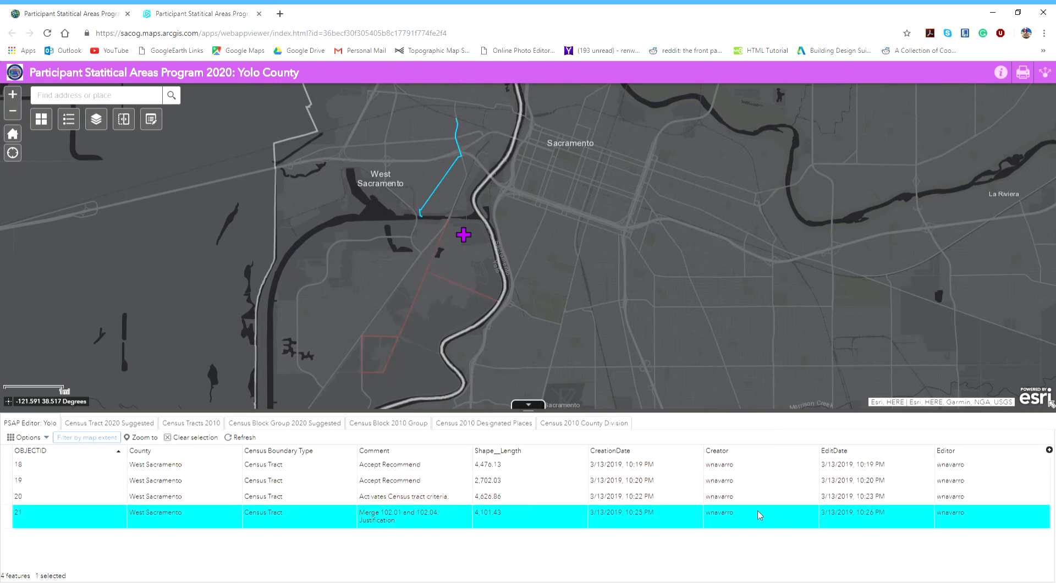
- Show the attribute table for Census Tract 2020 Suggested and turn that layer on in the map
{"action": "left_click", "coordinate": [112, 424]}
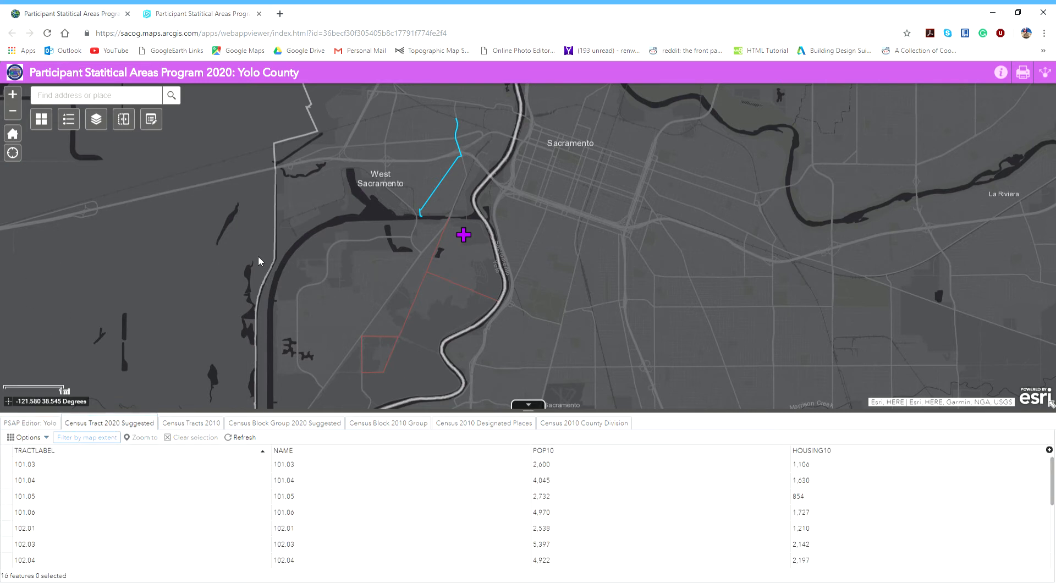
{"action": "left_click", "coordinate": [97, 121]}
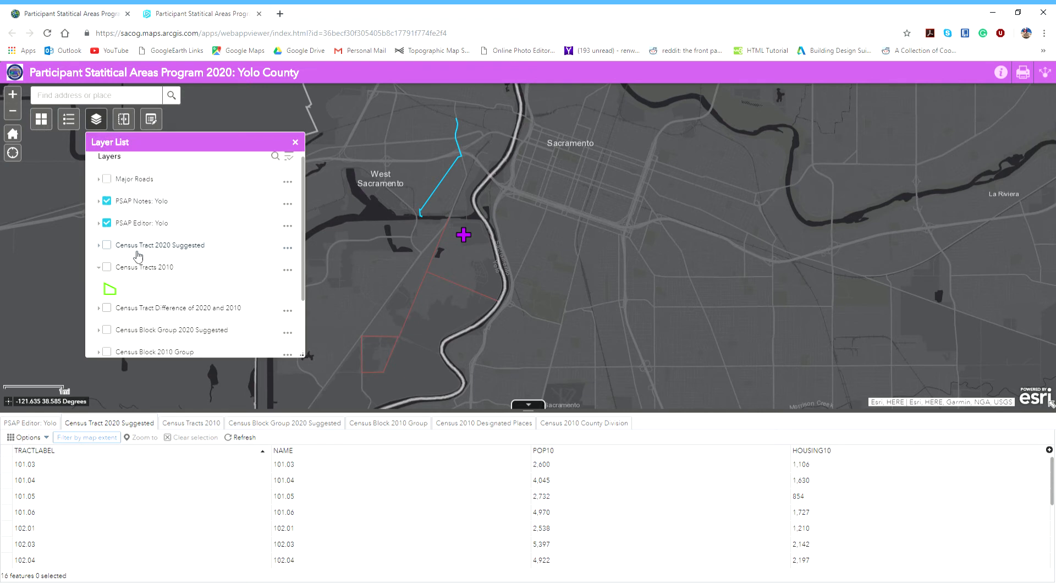
{"action": "left_click", "coordinate": [106, 245]}
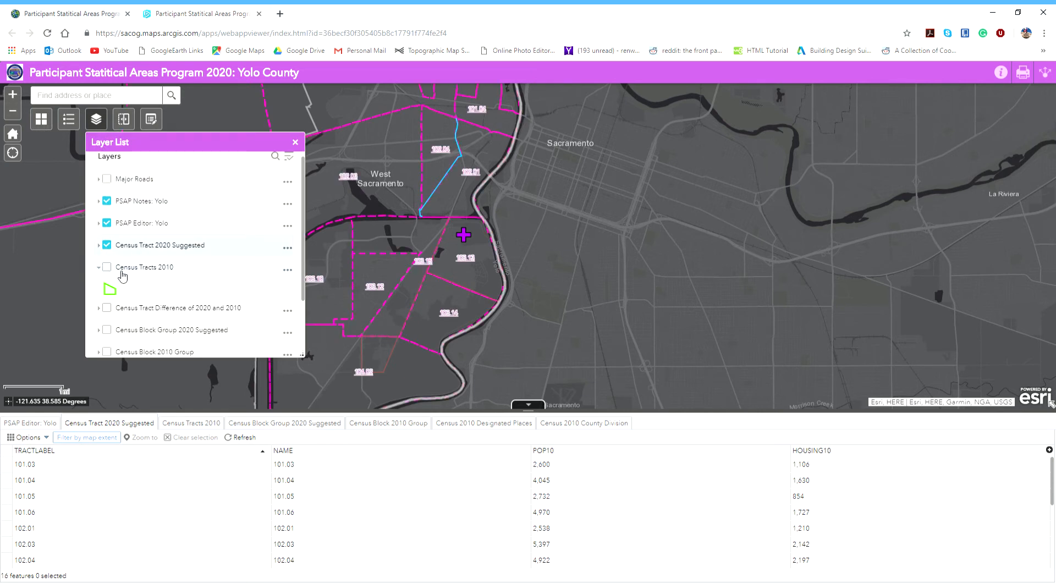
{"action": "left_click", "coordinate": [295, 143]}
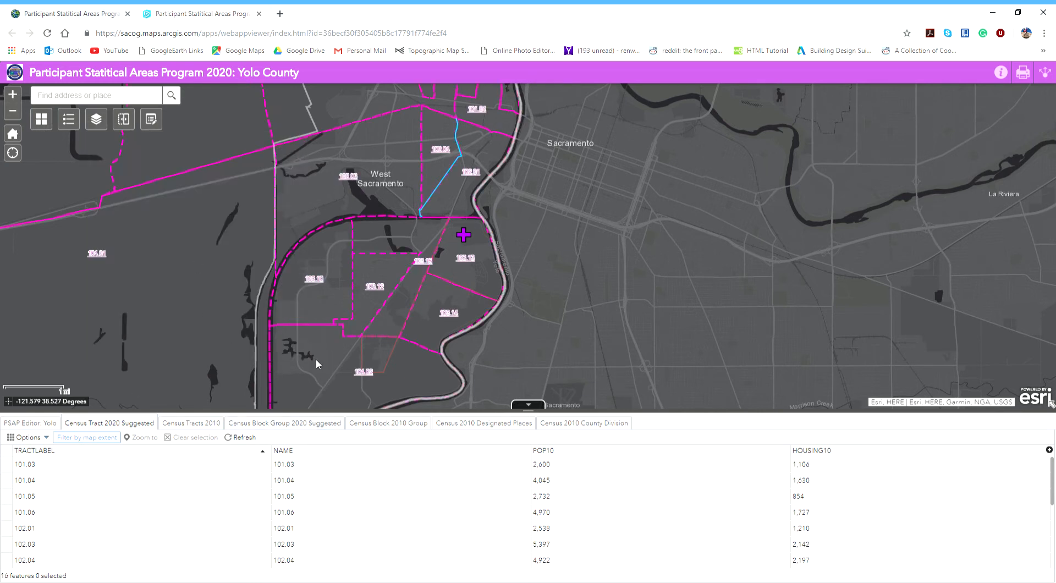
- Browse the suggested 2020 tract records with their population and housing columns, and reset the map to its home extent
{"action": "scroll", "coordinate": [224, 503], "scroll_direction": "down", "scroll_amount": 5}
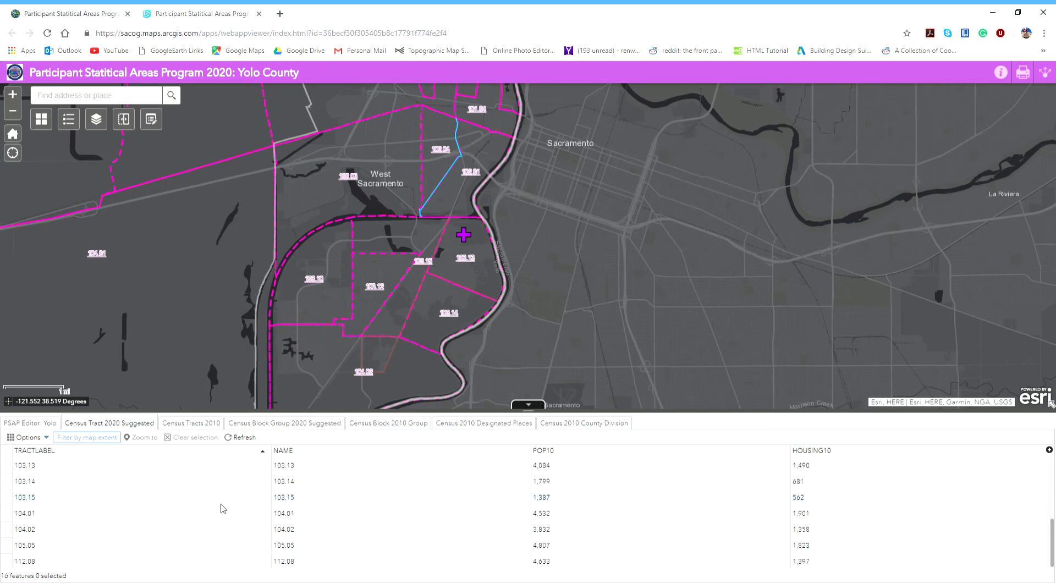
{"action": "scroll", "coordinate": [224, 503], "scroll_direction": "up", "scroll_amount": 3}
{"action": "scroll", "coordinate": [220, 481], "scroll_direction": "down", "scroll_amount": 2}
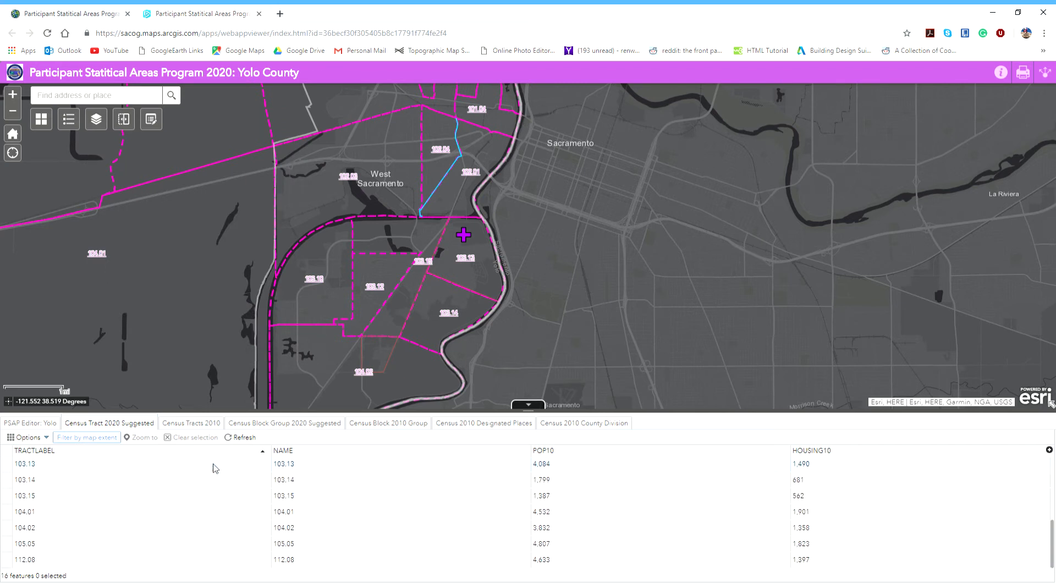
{"action": "left_click", "coordinate": [13, 134]}
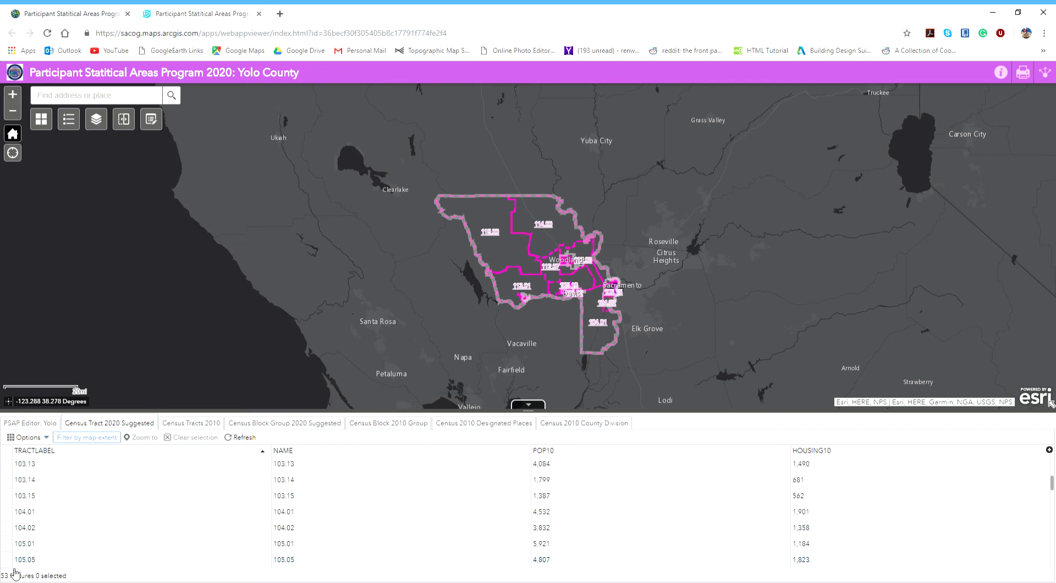
- Show the attribute table for Census Tracts 2010 and turn that layer on alongside the suggested 2020 tracts
{"action": "left_click", "coordinate": [191, 423]}
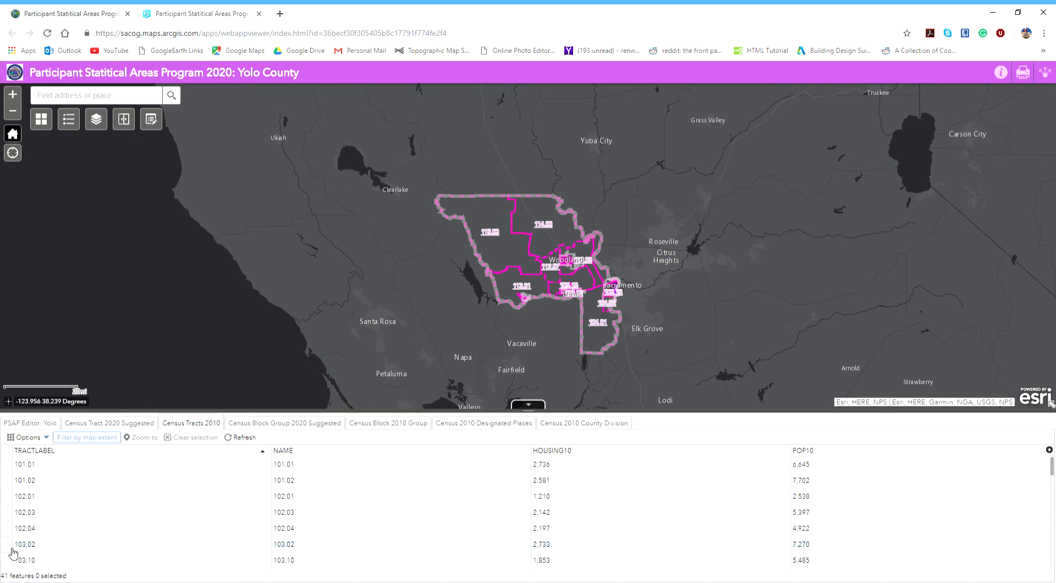
{"action": "left_click", "coordinate": [97, 119]}
{"action": "left_click", "coordinate": [108, 267]}
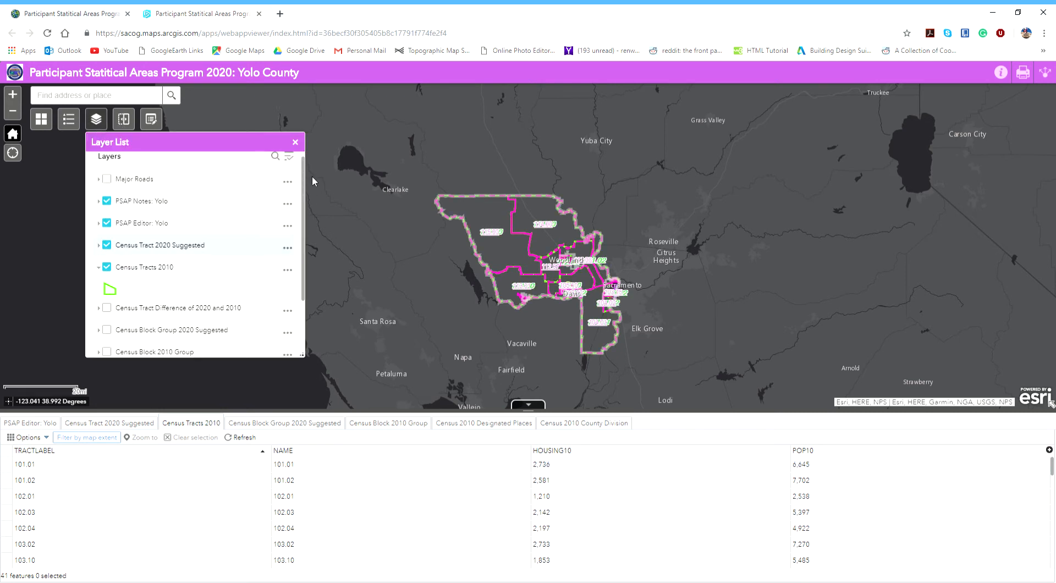
{"action": "left_click", "coordinate": [295, 142]}
{"action": "left_click_drag", "start_coordinate": [693, 428], "coordinate": [775, 404]}
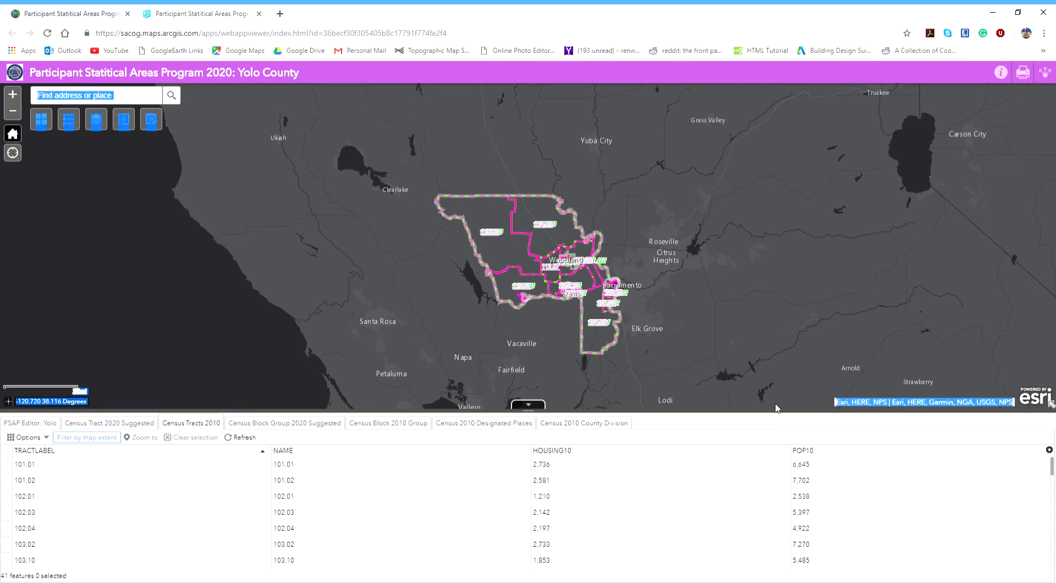
- Return to the PSAP Editor: Yolo table and inspect the details of the West Sacramento housing note and edit record 20 on the map
{"action": "left_click", "coordinate": [30, 423]}
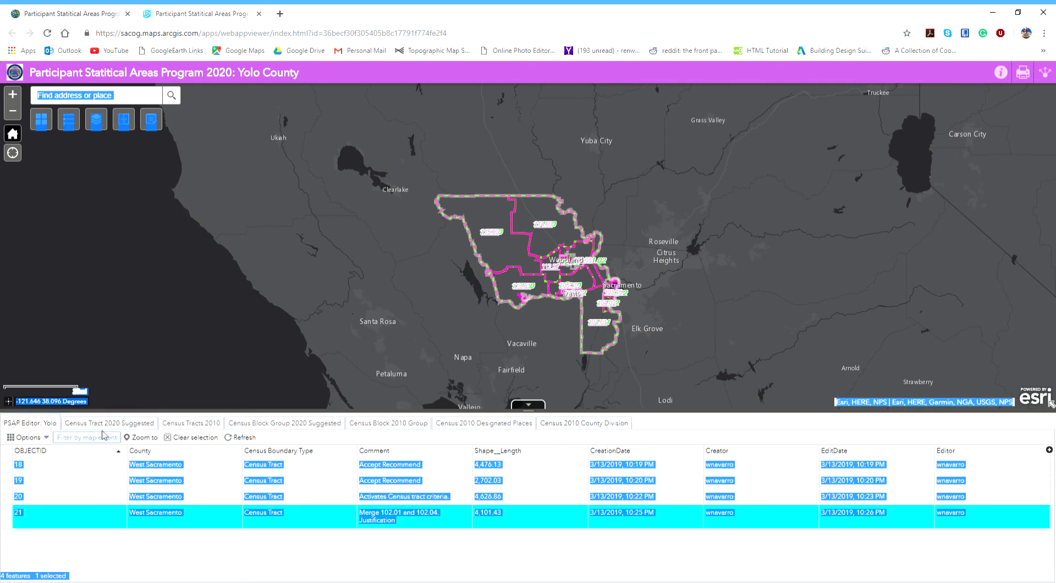
{"action": "scroll", "coordinate": [622, 288], "scroll_direction": "up", "scroll_amount": 1}
{"action": "scroll", "coordinate": [622, 288], "scroll_direction": "up", "scroll_amount": 2}
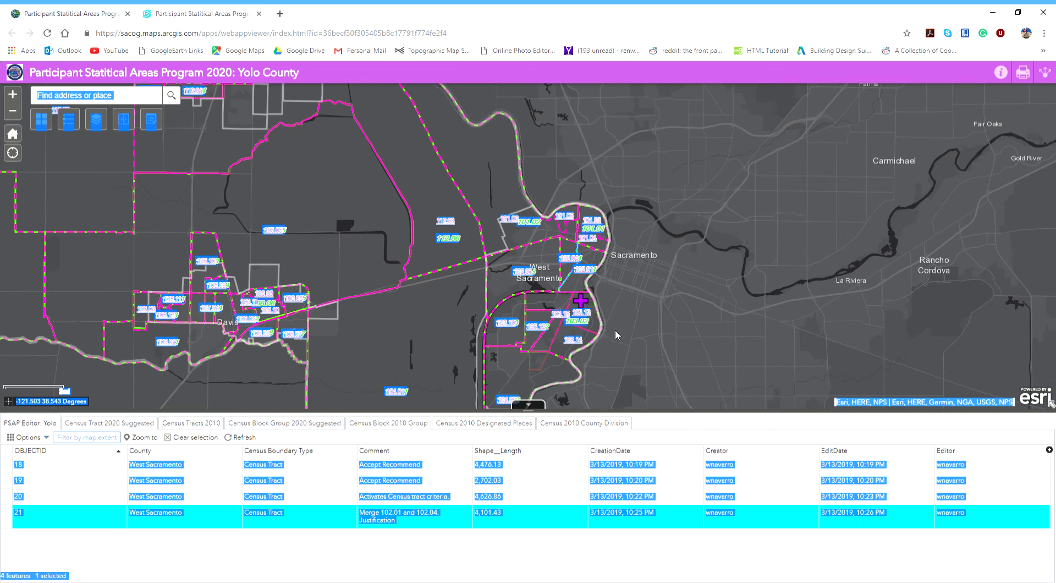
{"action": "left_click", "coordinate": [584, 306]}
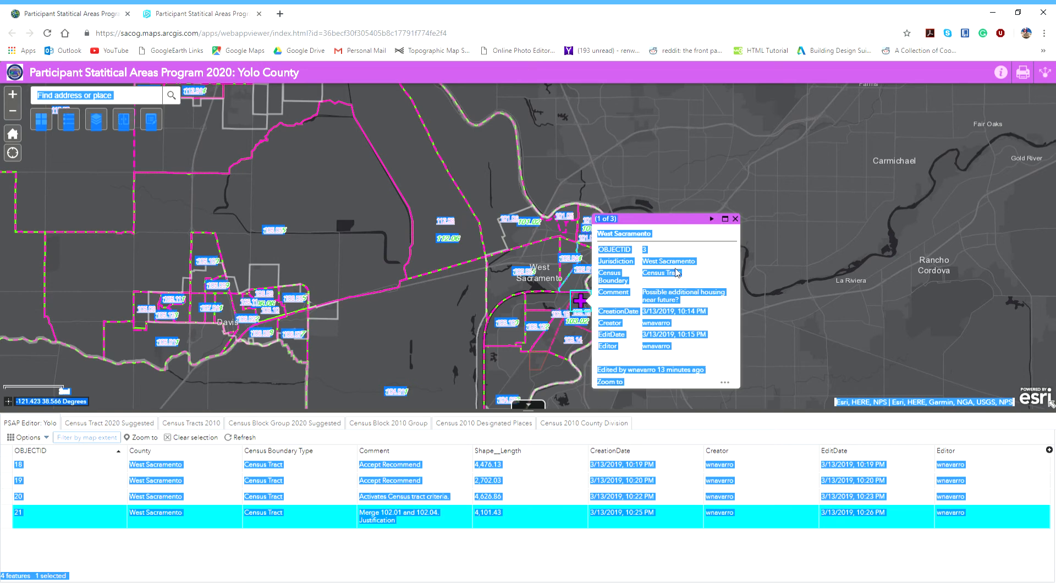
{"action": "left_click", "coordinate": [539, 370]}
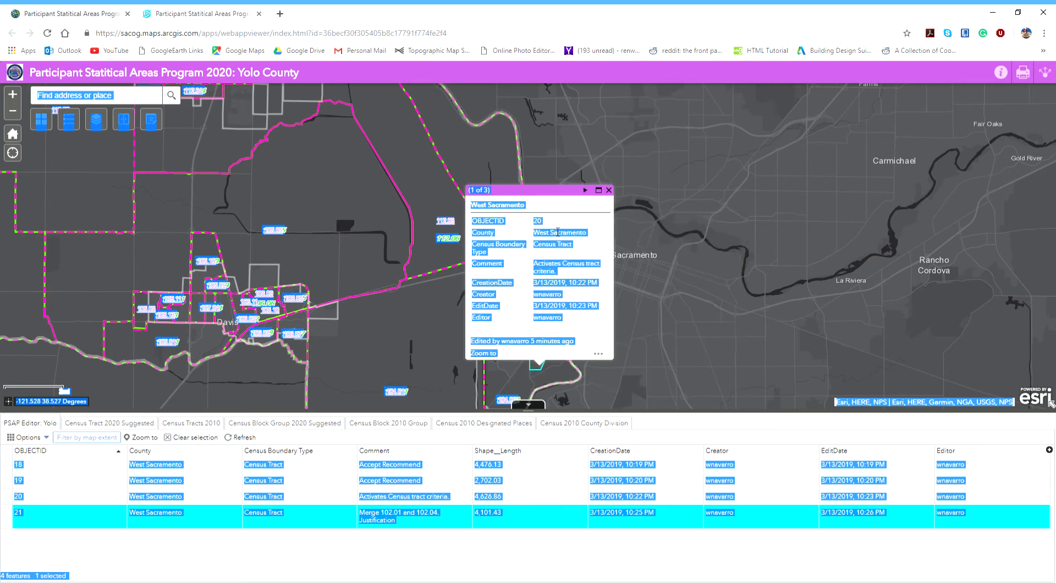
{"action": "left_click", "coordinate": [608, 190]}
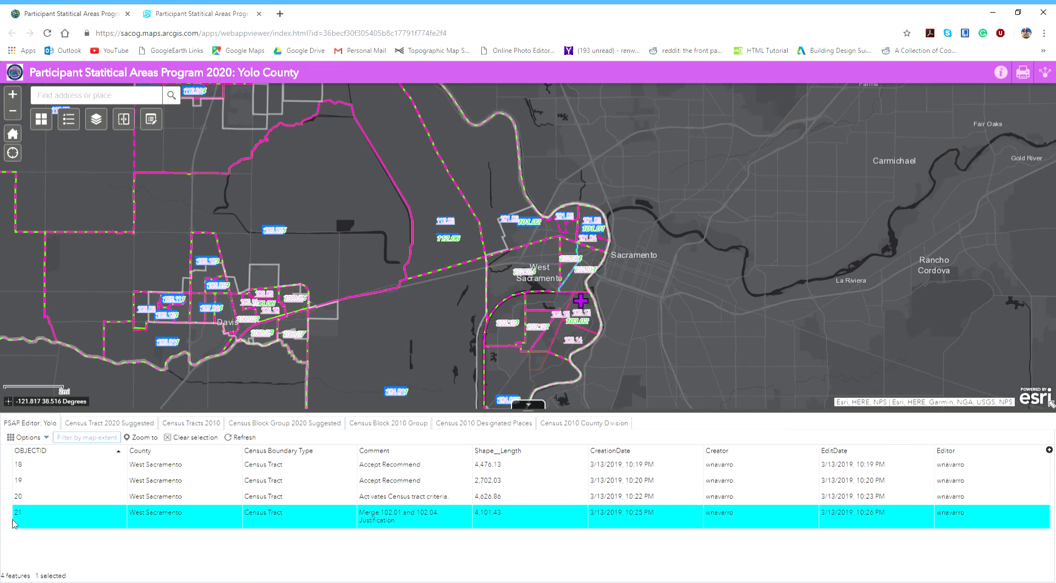
- Select edit records 18 through 21, zoom to them, and delete them all from the PSAP Editor: Yolo layer, refreshing its table
{"action": "left_click_drag", "start_coordinate": [11, 465], "coordinate": [7, 529]}
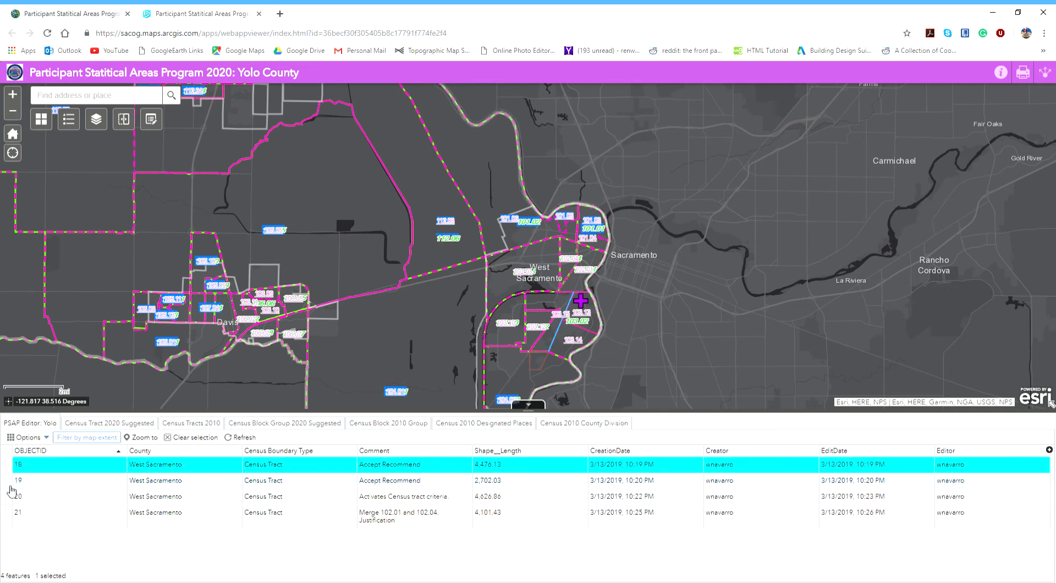
{"action": "left_click", "coordinate": [4, 524], "text": "shift"}
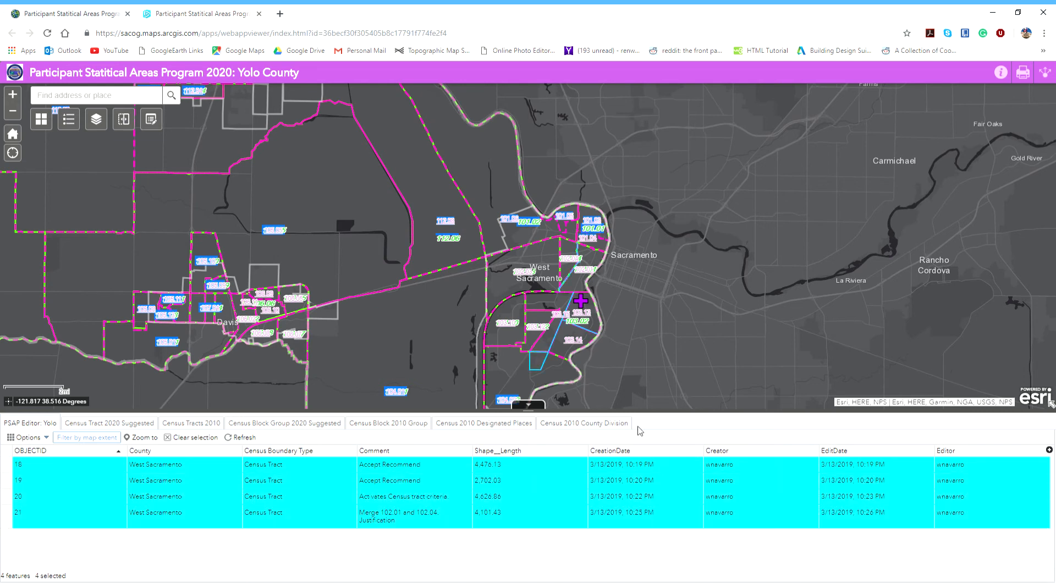
{"action": "left_click", "coordinate": [155, 440]}
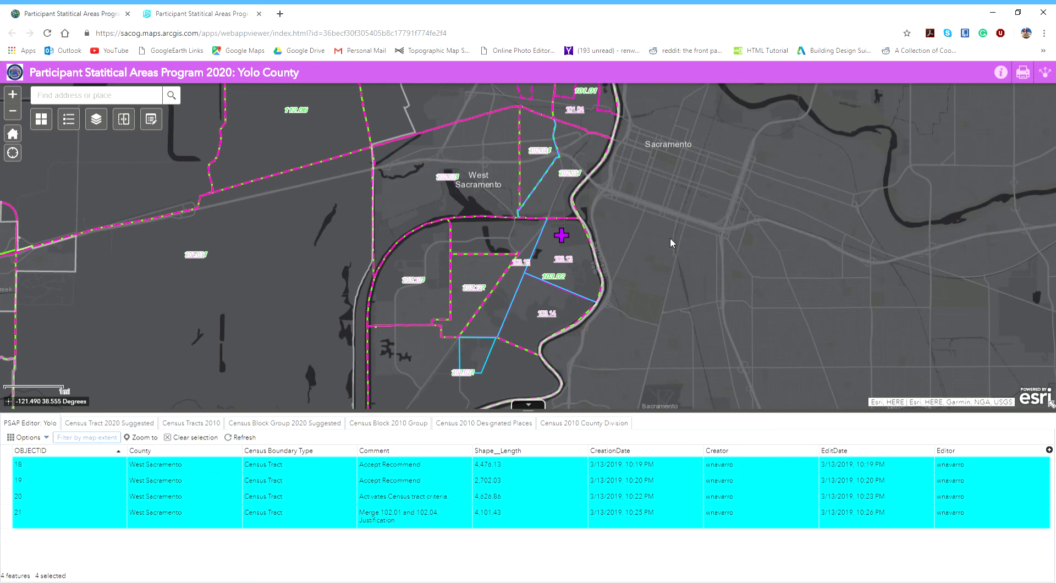
{"action": "left_click", "coordinate": [151, 119]}
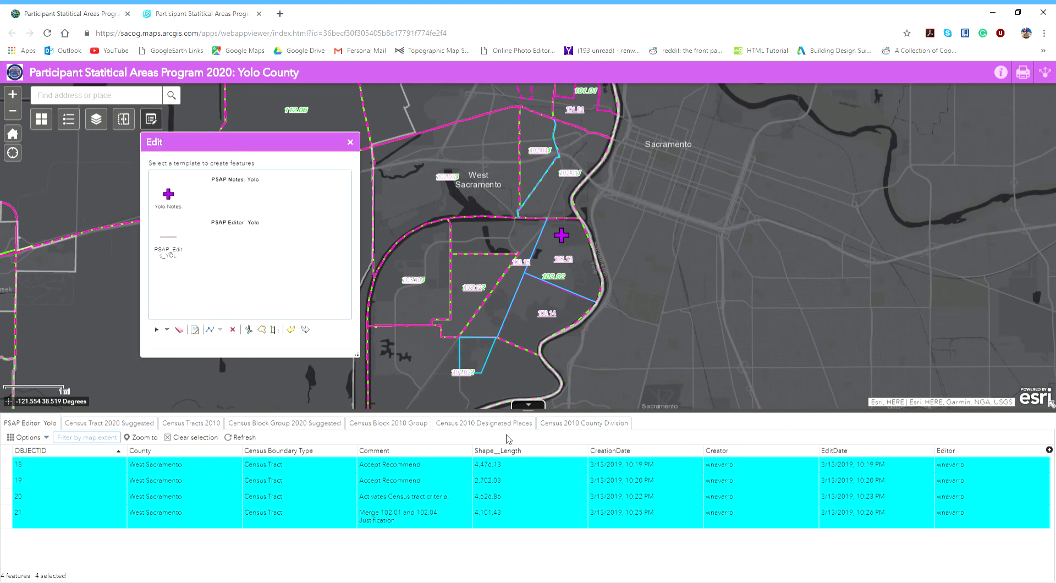
{"action": "left_click", "coordinate": [172, 245]}
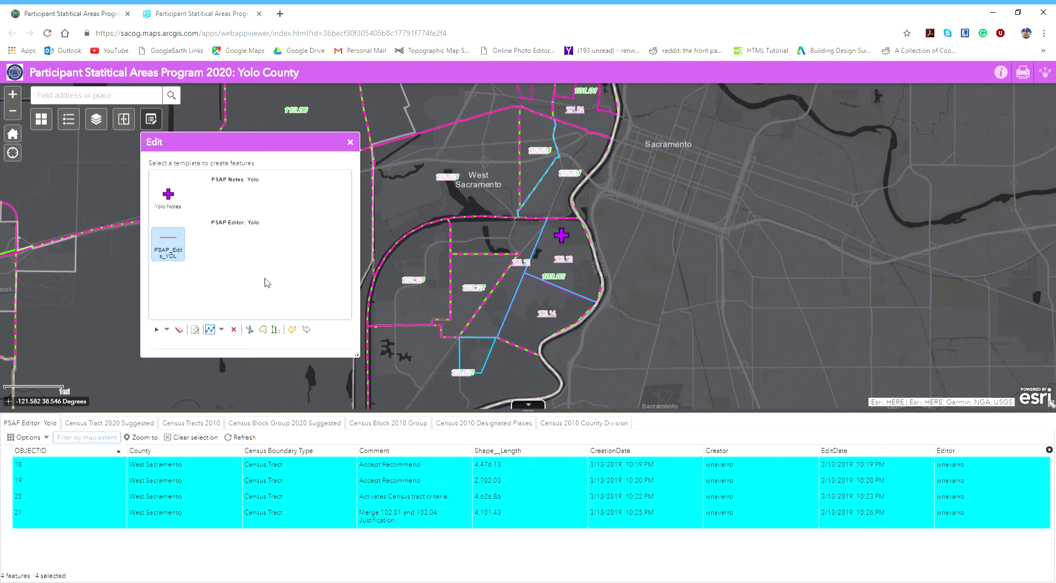
{"action": "left_click", "coordinate": [233, 330]}
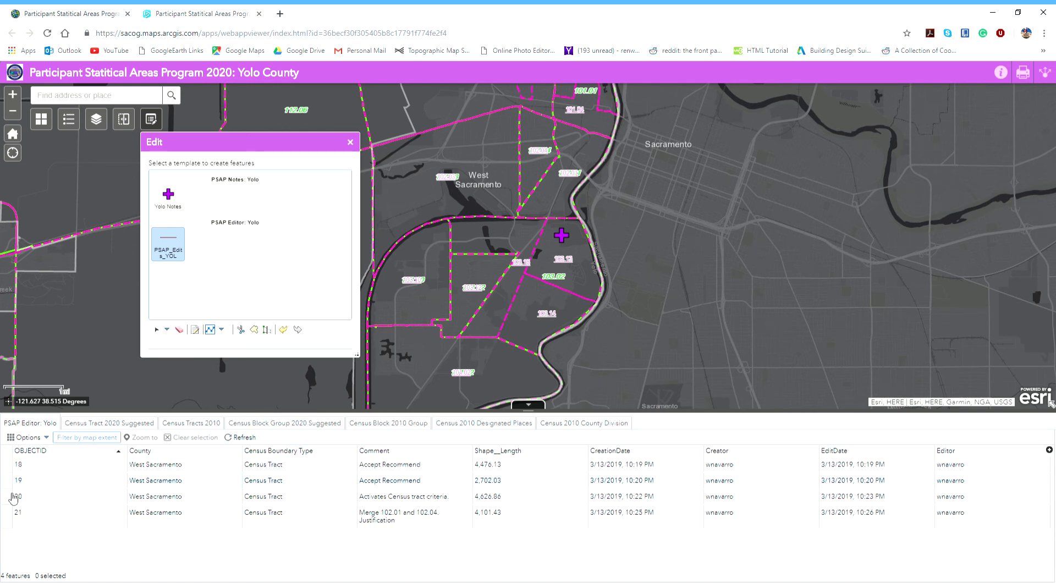
{"action": "left_click", "coordinate": [252, 438]}
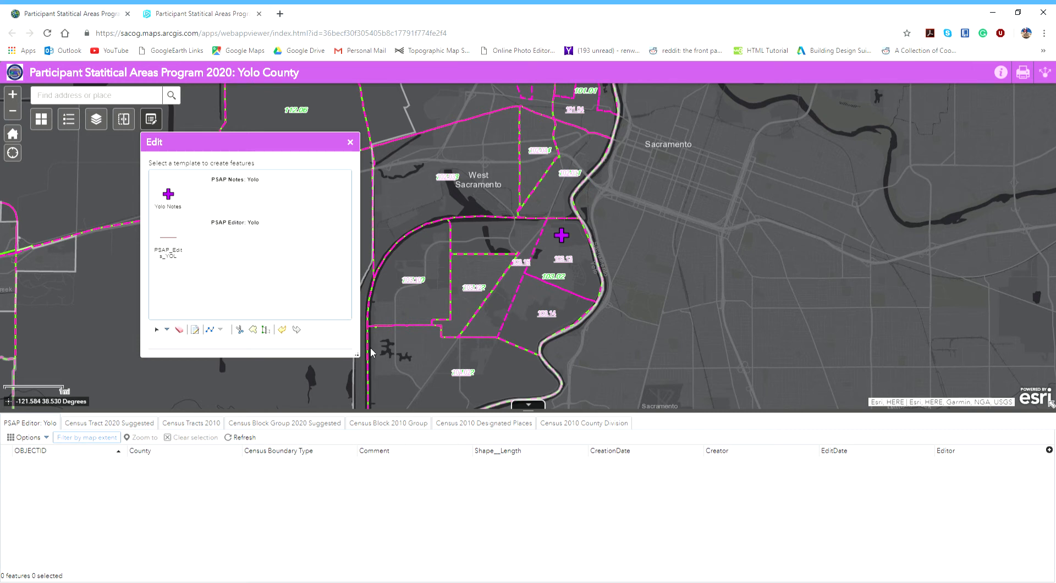
{"action": "left_click", "coordinate": [349, 142]}
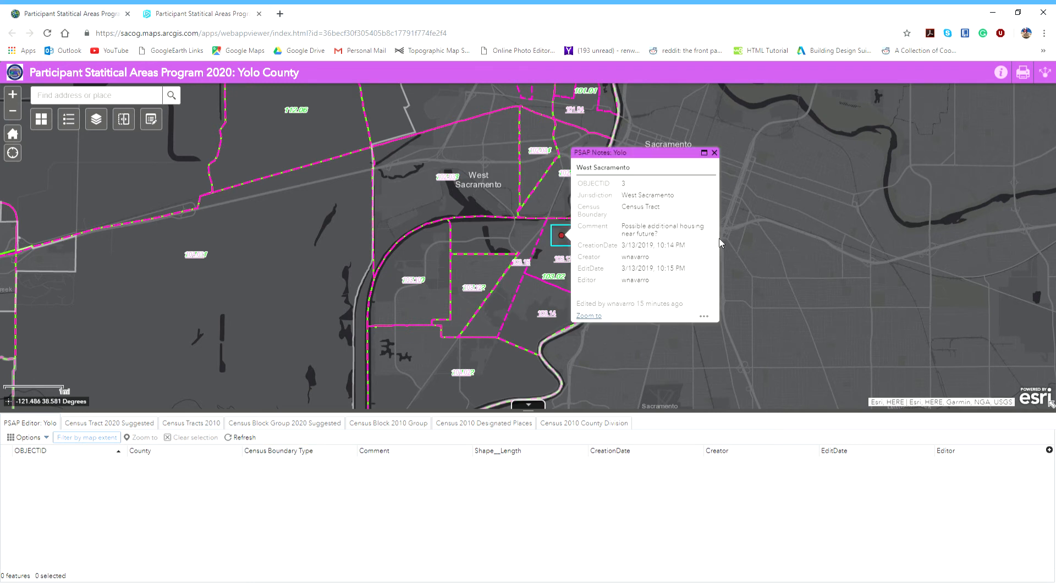
- Open the PSAP Notes: Yolo attribute table from the West Sacramento note, dismiss its pop-up and display the note's details again
{"action": "left_click", "coordinate": [704, 317]}
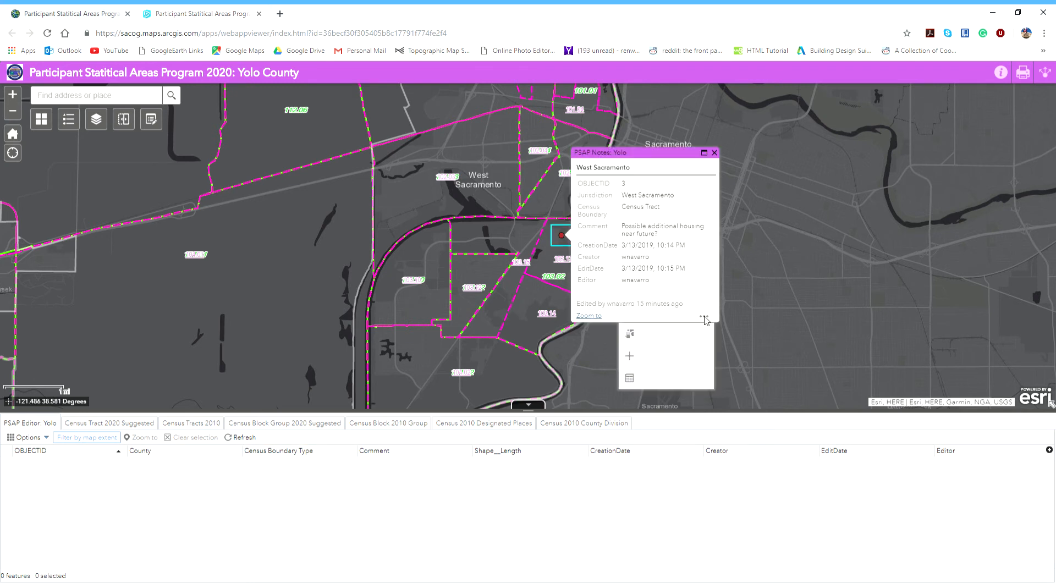
{"action": "left_click", "coordinate": [679, 379]}
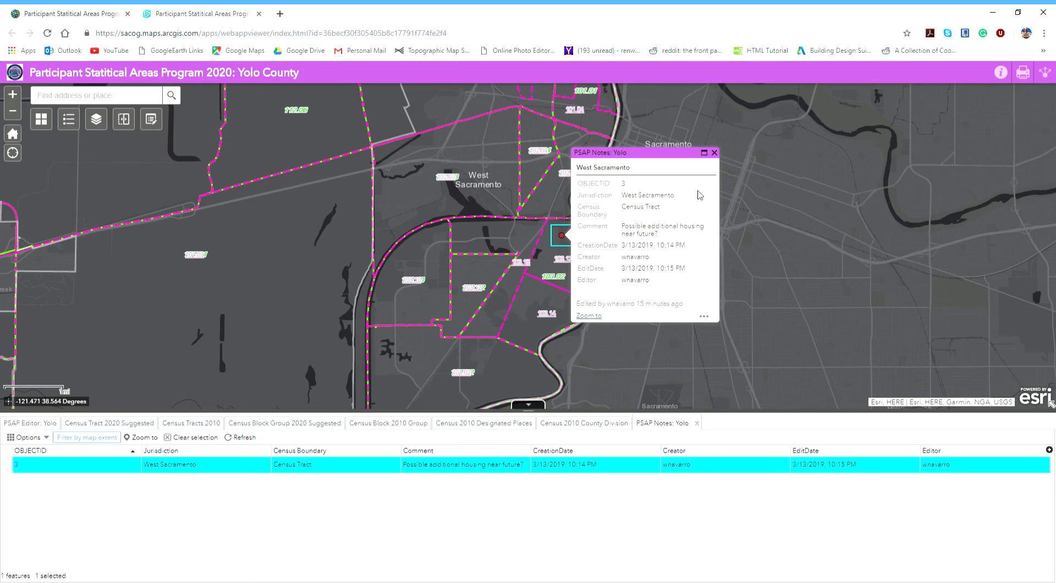
{"action": "left_click", "coordinate": [714, 153]}
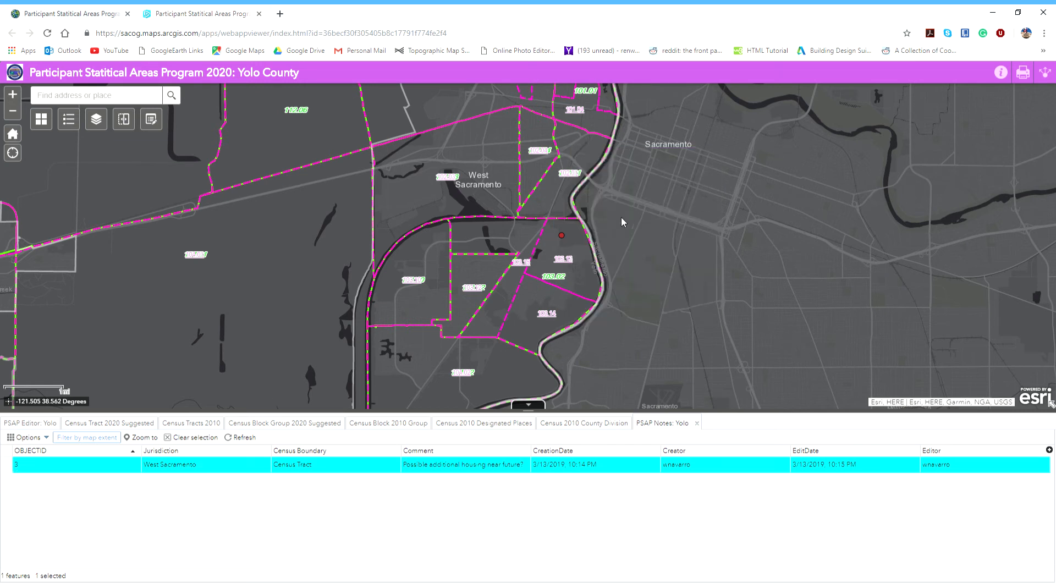
{"action": "left_click", "coordinate": [562, 237]}
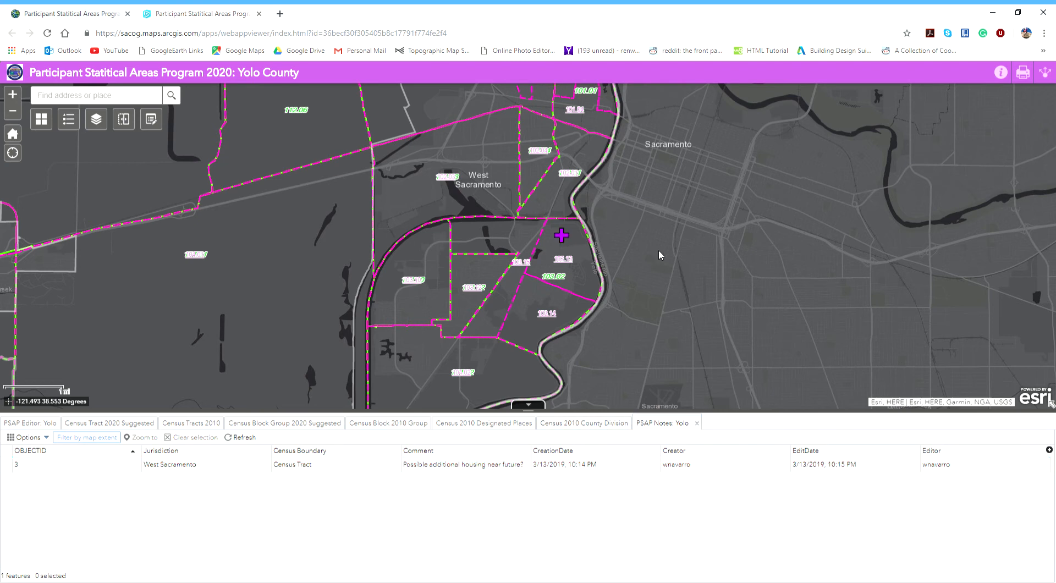
{"action": "left_click", "coordinate": [561, 235]}
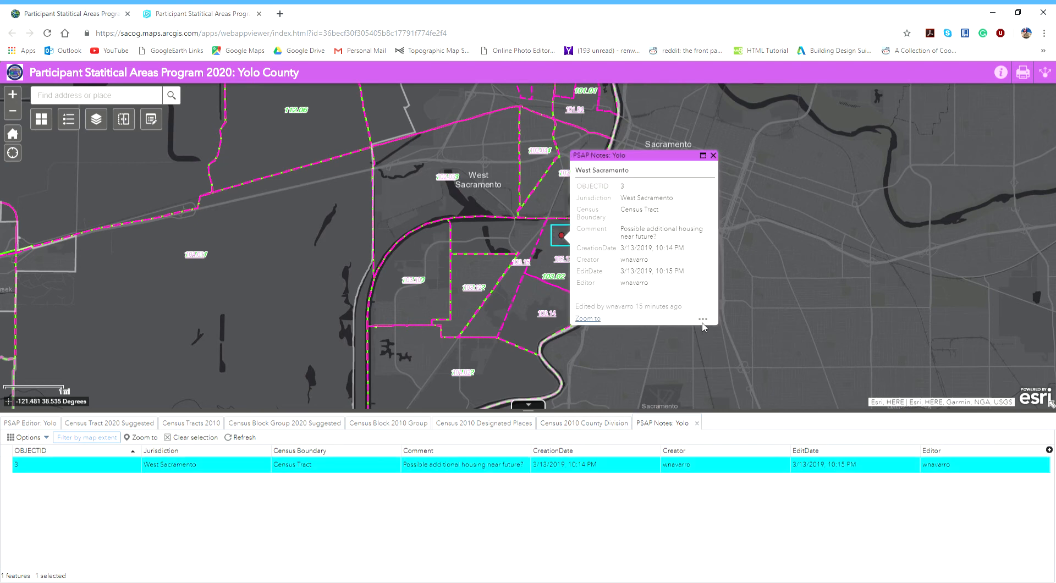
- Show the West Sacramento housing note in the PSAP Notes: Yolo attribute table and select its record
{"action": "left_click", "coordinate": [705, 321]}
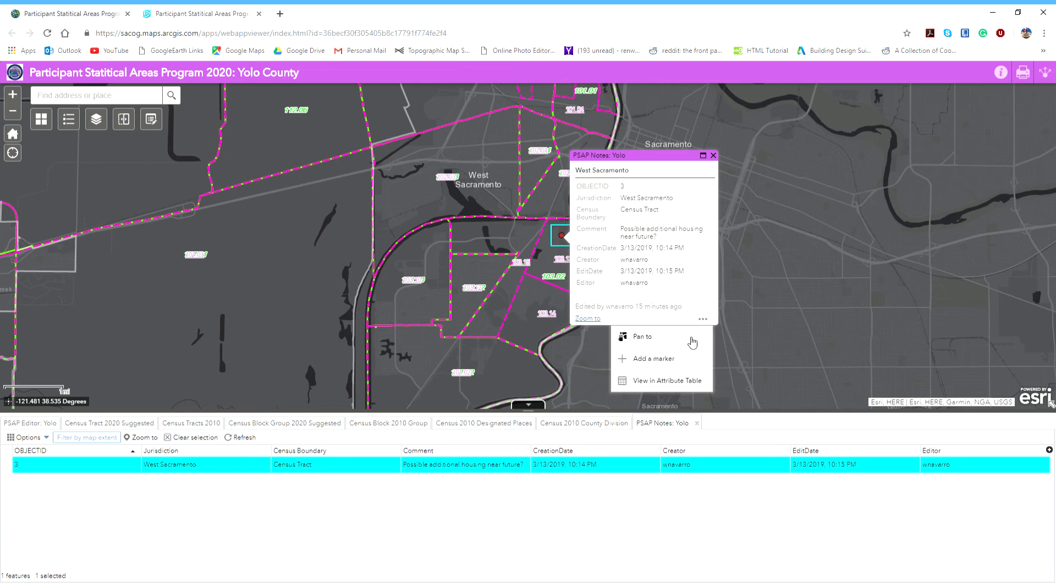
{"action": "left_click", "coordinate": [667, 383]}
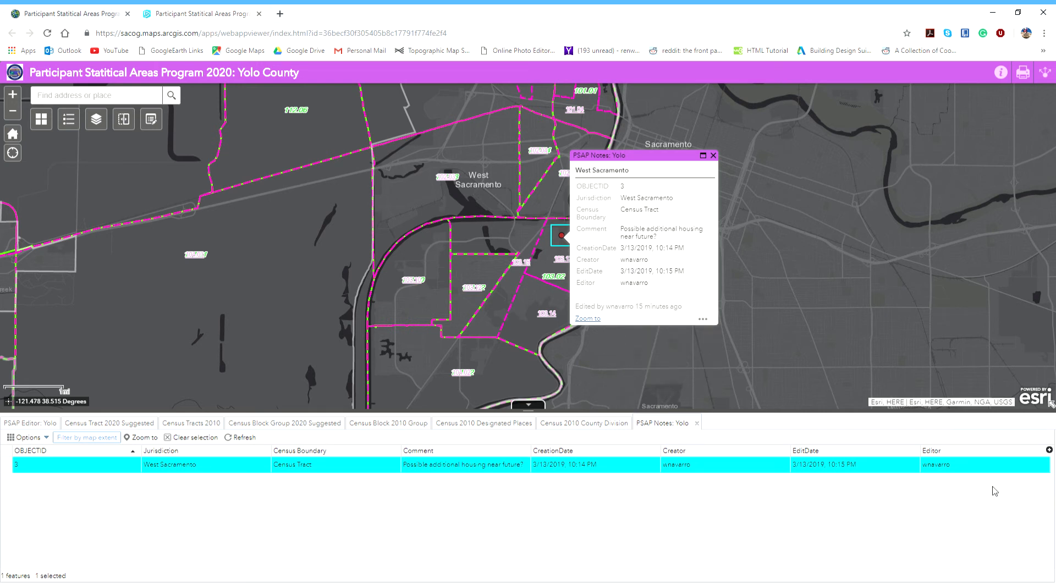
{"action": "left_click", "coordinate": [14, 469]}
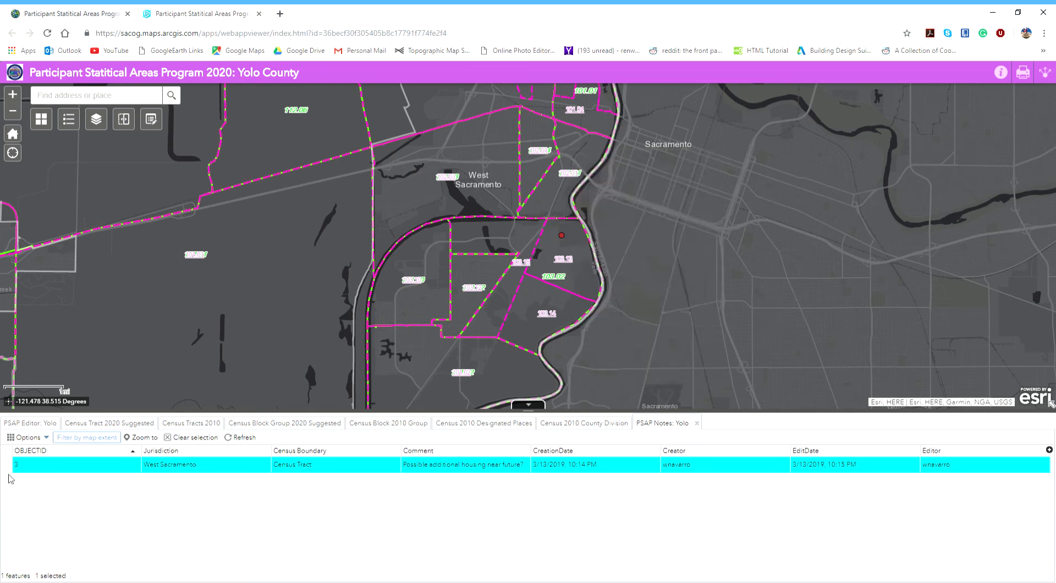
- Delete the West Sacramento note from the PSAP Notes: Yolo layer, then refresh and collapse its attribute table
{"action": "left_click", "coordinate": [151, 120]}
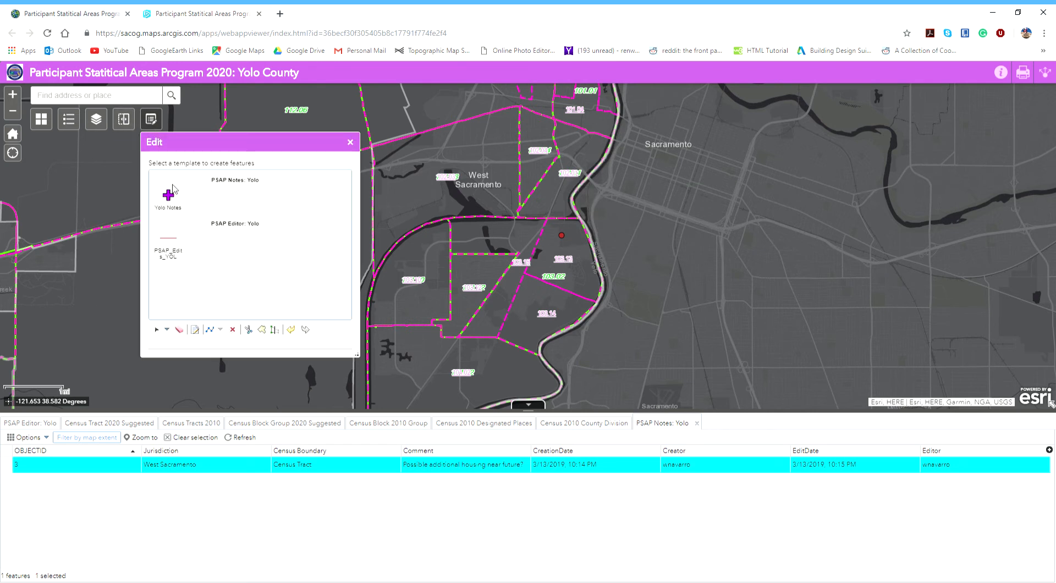
{"action": "left_click", "coordinate": [170, 194]}
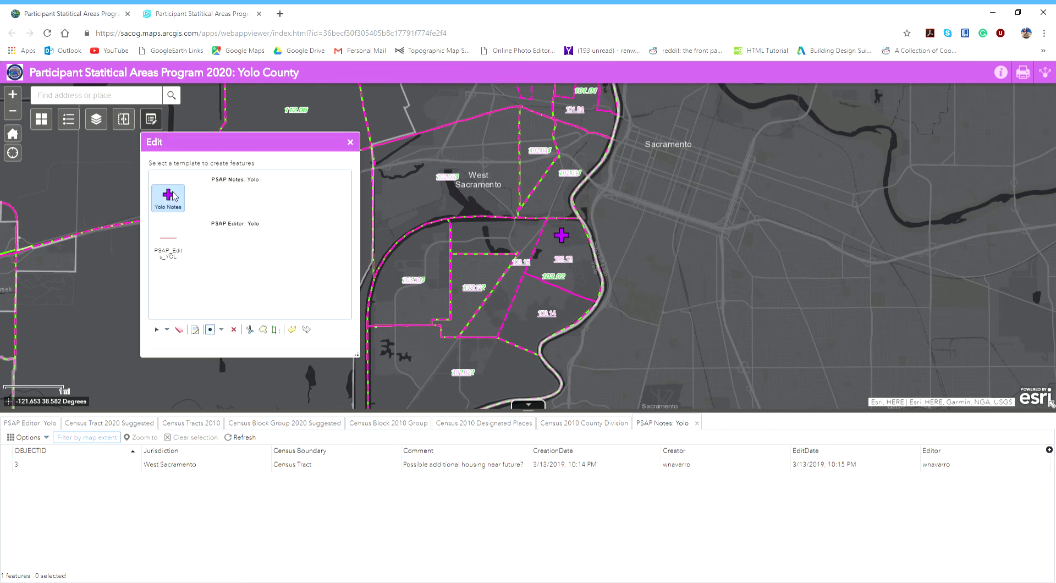
{"action": "left_click", "coordinate": [12, 465]}
{"action": "left_click", "coordinate": [234, 330]}
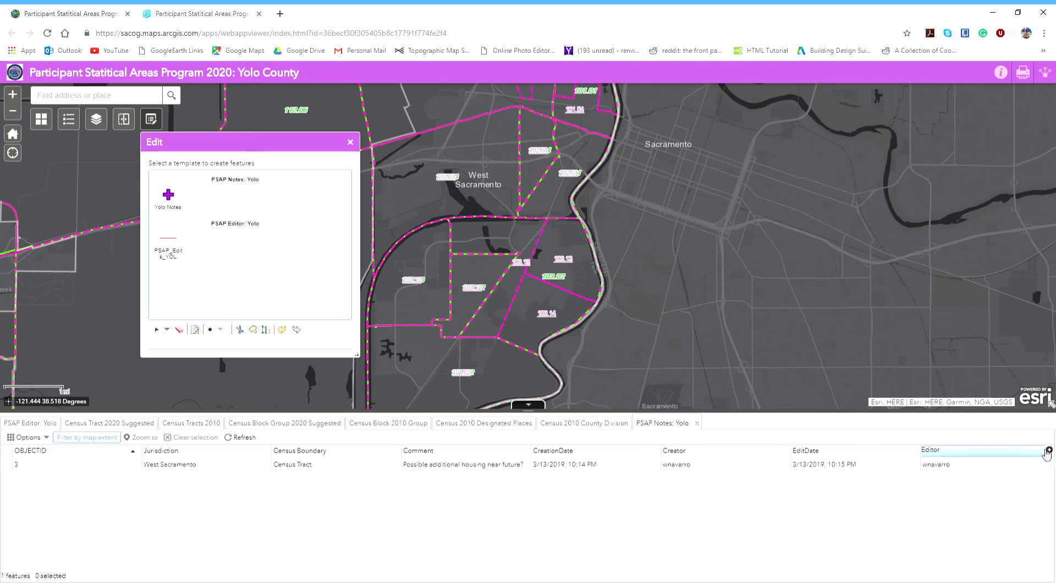
{"action": "left_click", "coordinate": [237, 438]}
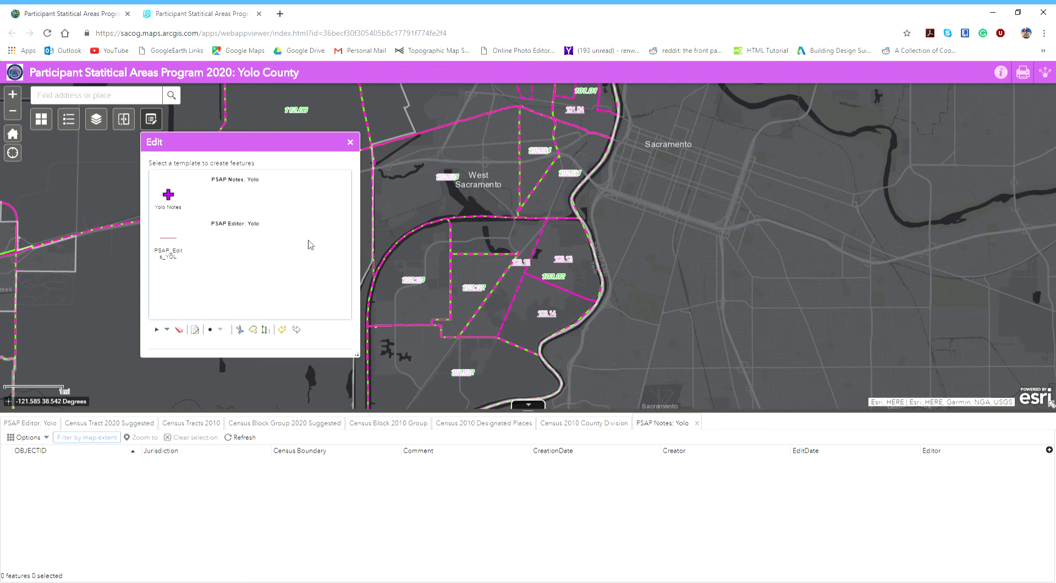
{"action": "left_click", "coordinate": [350, 142]}
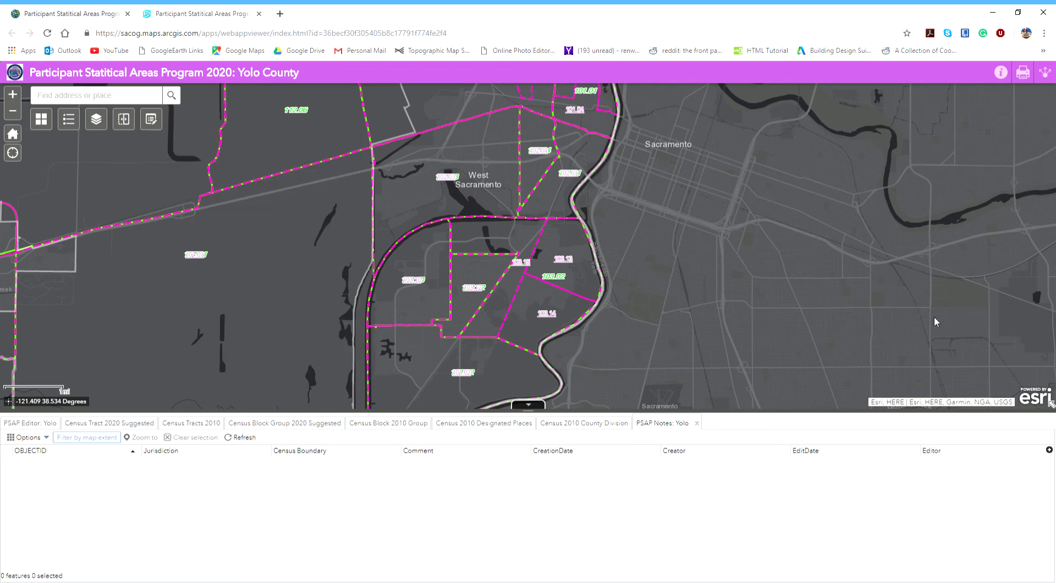
{"action": "left_click", "coordinate": [528, 405]}
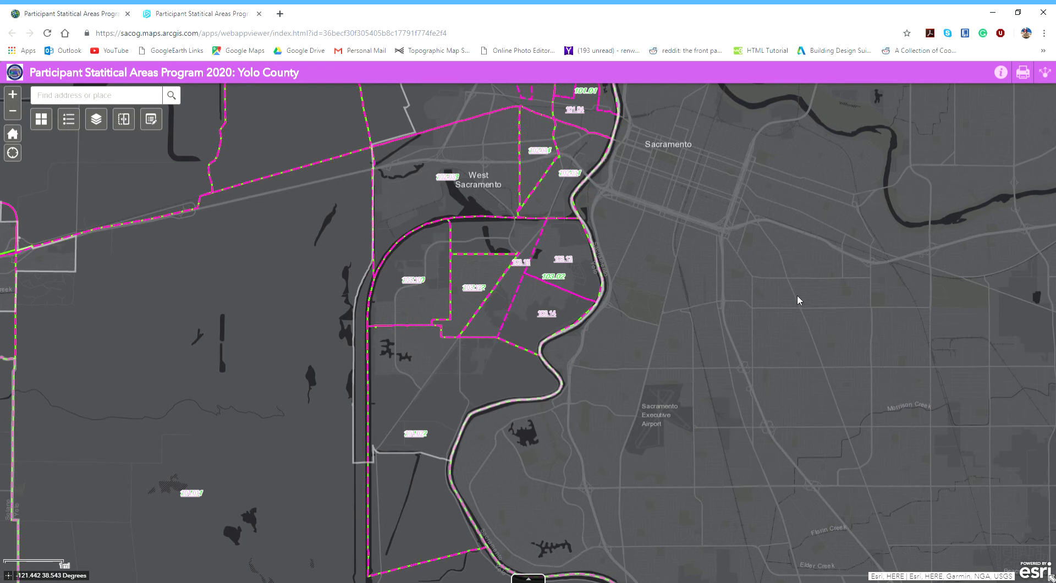
- View the app's sharing options and select the short link to the app, leaving the sharing options closed
{"action": "left_click", "coordinate": [1048, 74]}
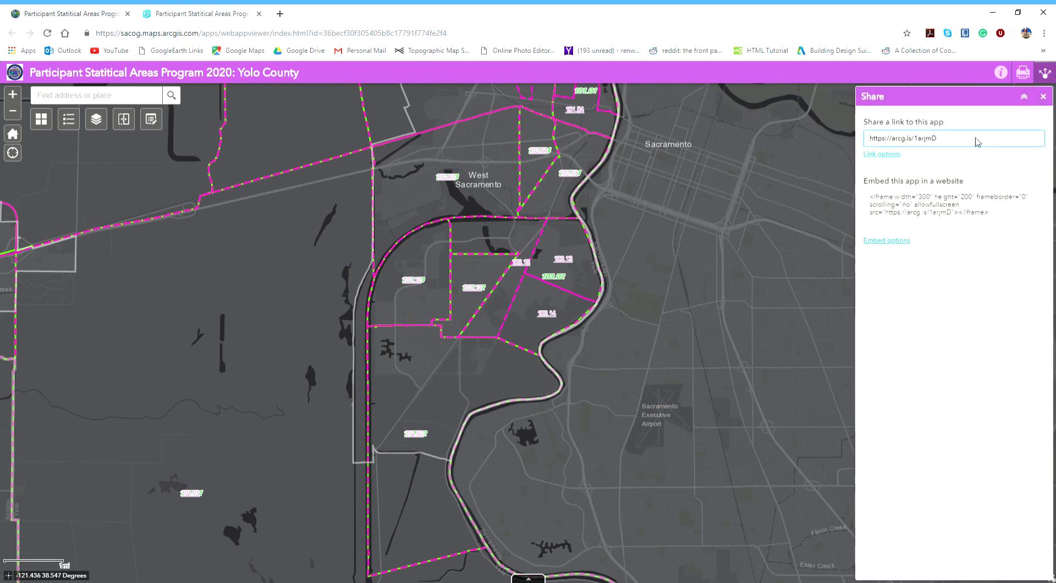
{"action": "left_click", "coordinate": [1044, 96]}
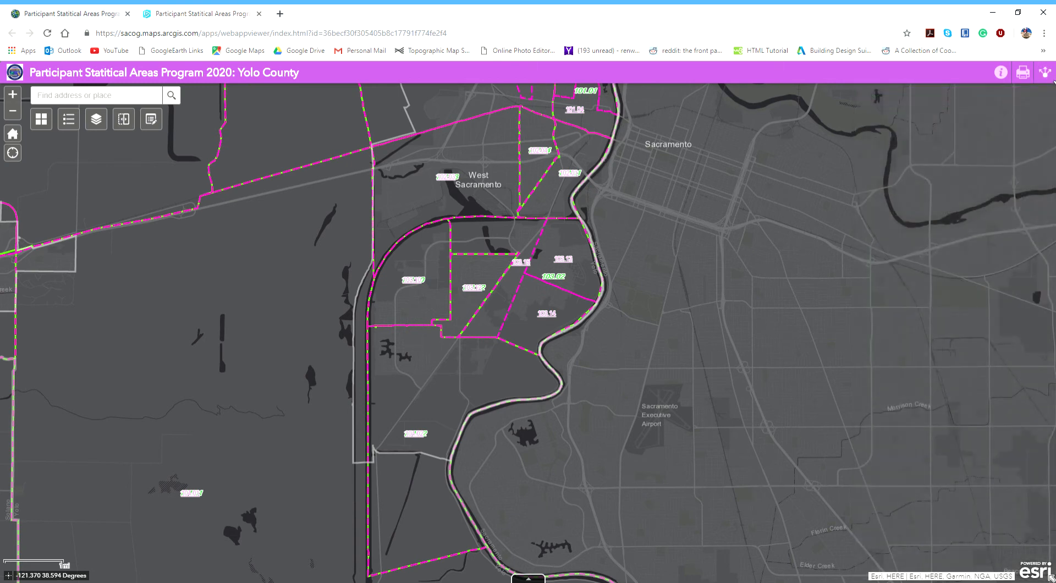
{"action": "left_click", "coordinate": [1045, 72]}
{"action": "left_click_drag", "start_coordinate": [1015, 135], "coordinate": [451, 185]}
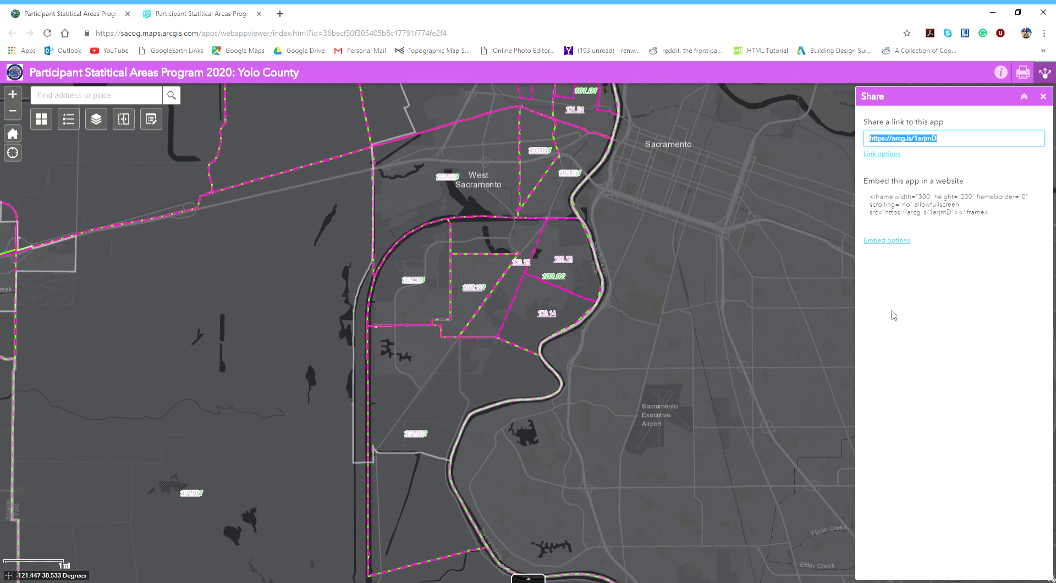
{"action": "left_click", "coordinate": [1046, 101]}
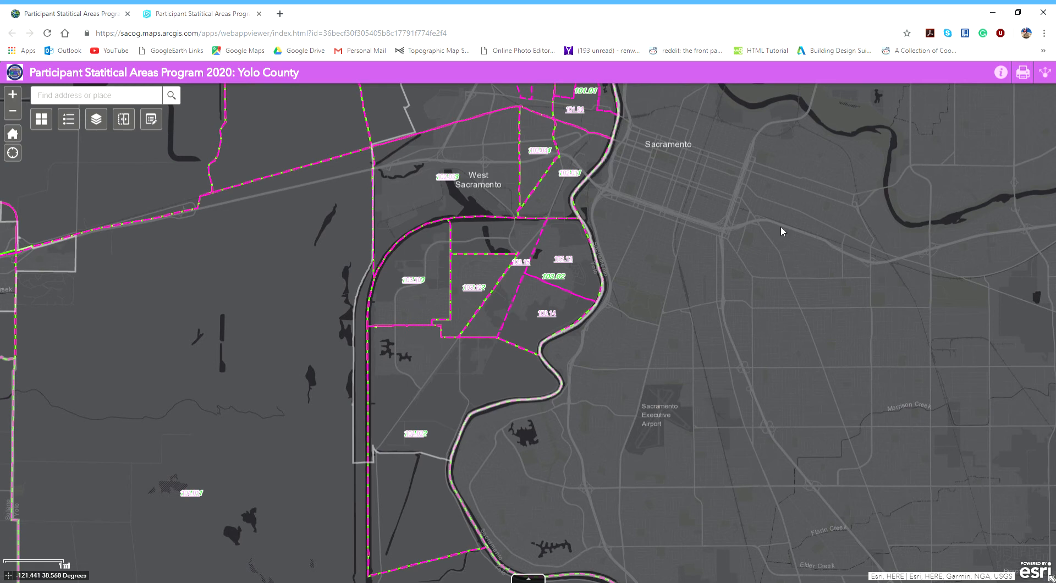
- Frame the southern West Sacramento tracts for printing and title the map "Census Boundary: Census Tract possible Split?"
{"action": "scroll", "coordinate": [711, 314], "scroll_direction": "down", "scroll_amount": 1}
{"action": "scroll", "coordinate": [740, 313], "scroll_direction": "up", "scroll_amount": 2}
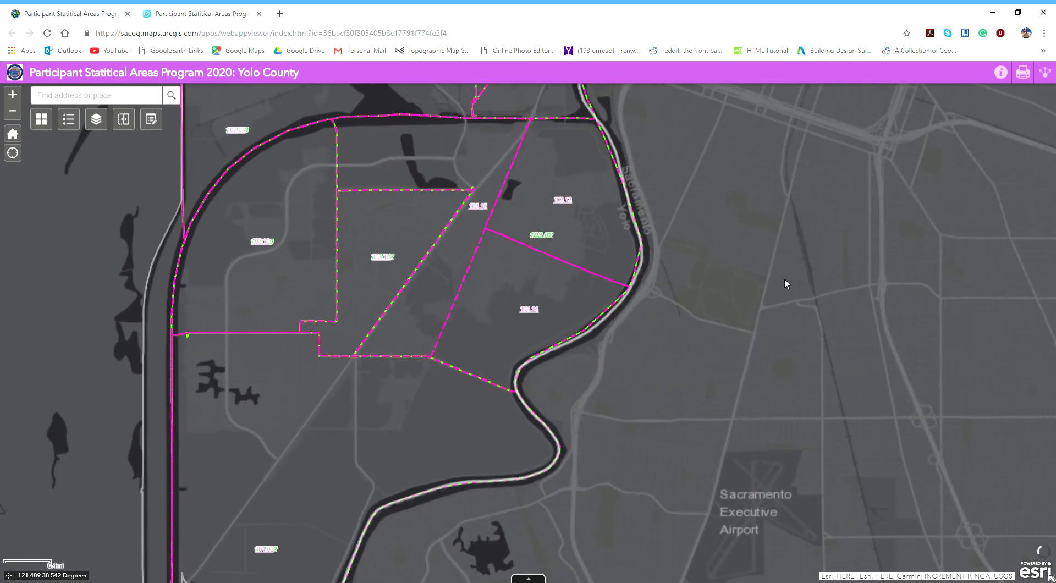
{"action": "left_click_drag", "start_coordinate": [784, 279], "coordinate": [816, 403]}
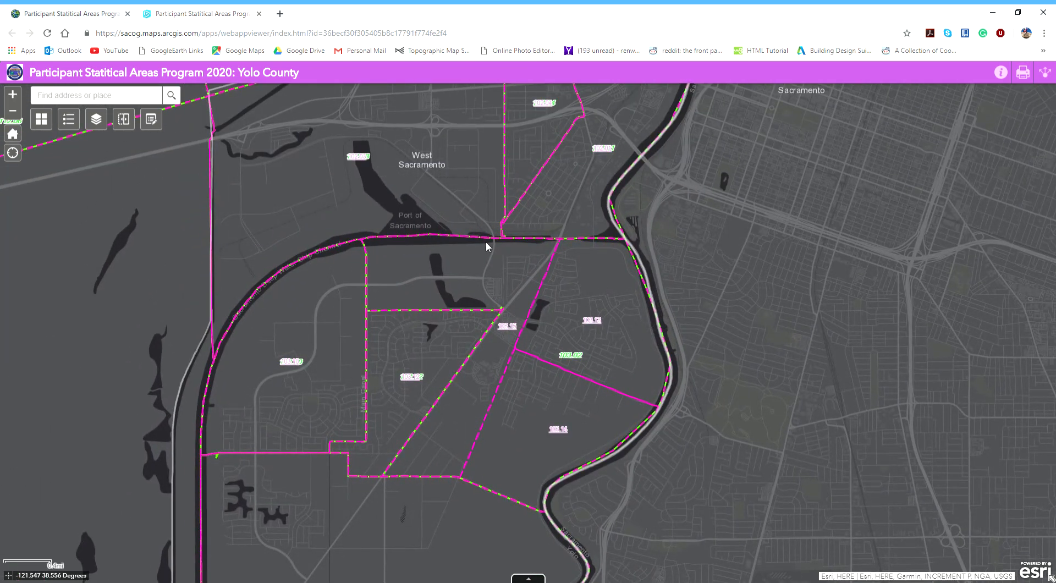
{"action": "left_click", "coordinate": [1023, 73]}
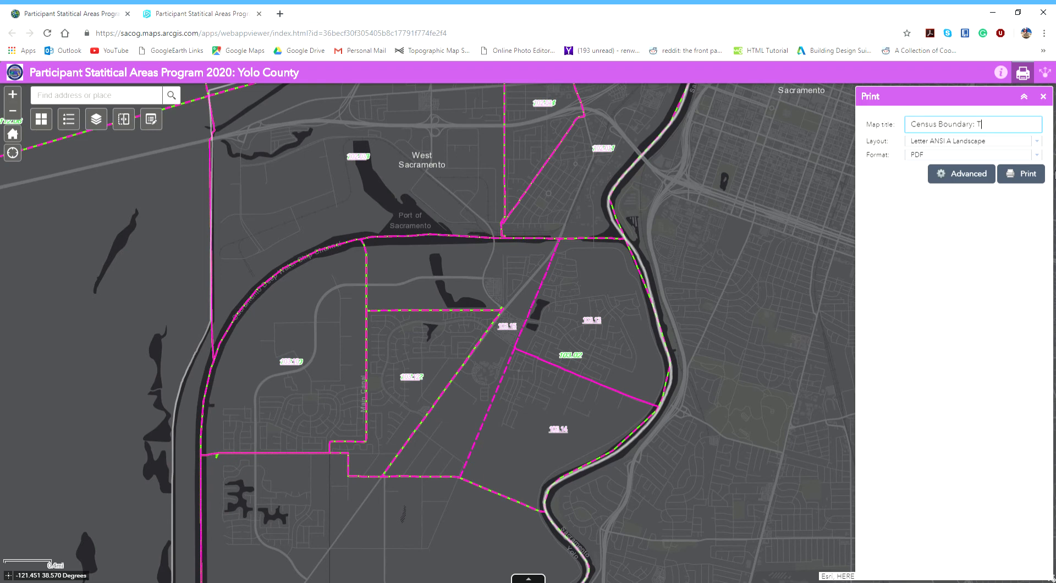
{"action": "type", "text": "Cen"}
{"action": "type", "text": "ensus tRa"}
{"action": "key", "text": "BackSpace"}
{"action": "key", "text": "BackSpace"}
{"action": "key", "text": "BackSpace"}
{"action": "type", "text": "tRA"}
{"action": "key", "text": "BackSpace"}
{"action": "key", "text": "BackSpace"}
{"action": "key", "text": "BackSpace"}
{"action": "type", "text": "Tract possible Split?"}
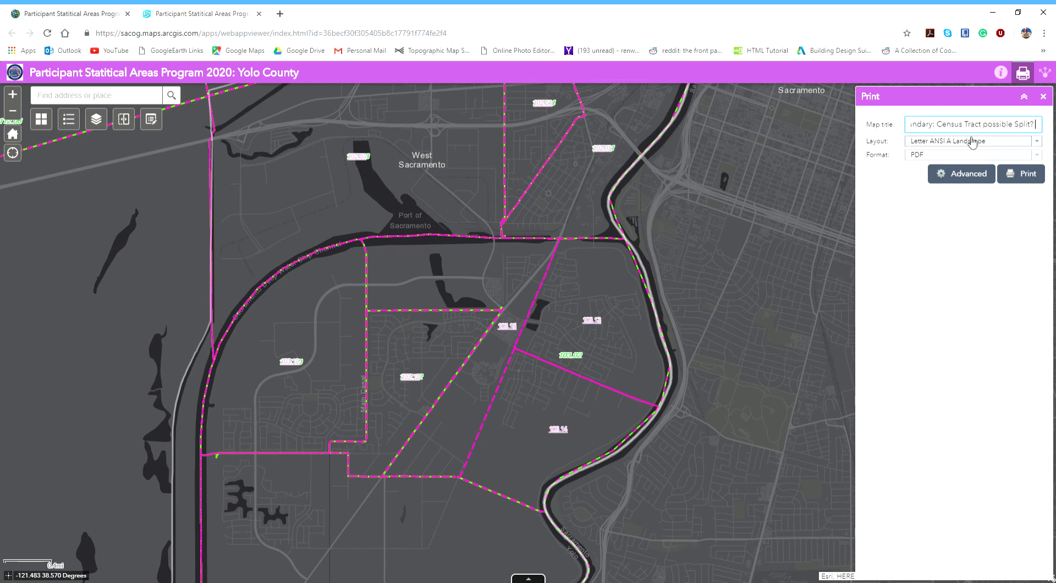
- Review the print layout choices, keeping Letter ANSI A Landscape, and choose PDF as the output format
{"action": "left_click", "coordinate": [944, 144]}
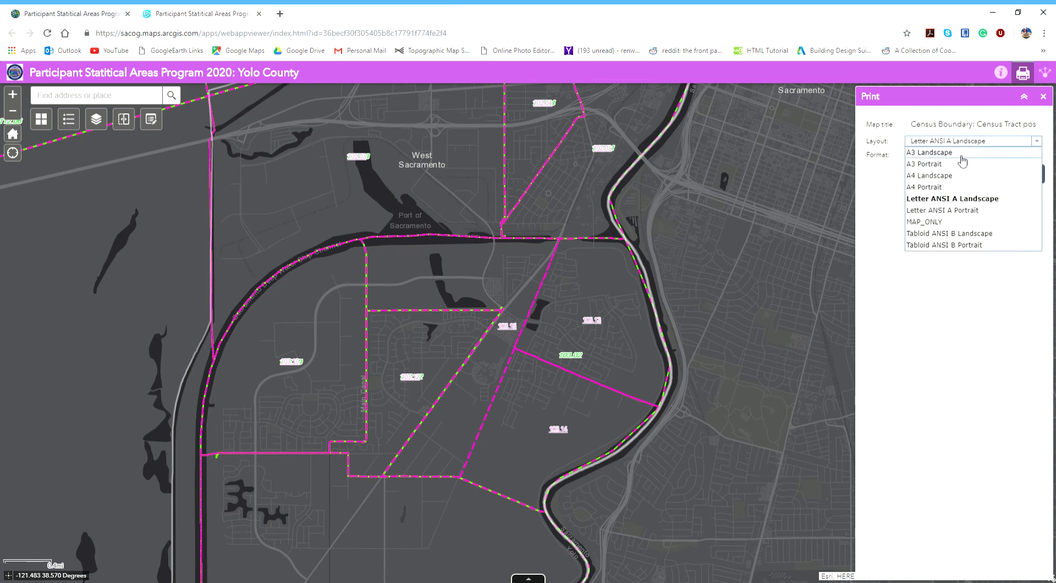
{"action": "left_click", "coordinate": [901, 210]}
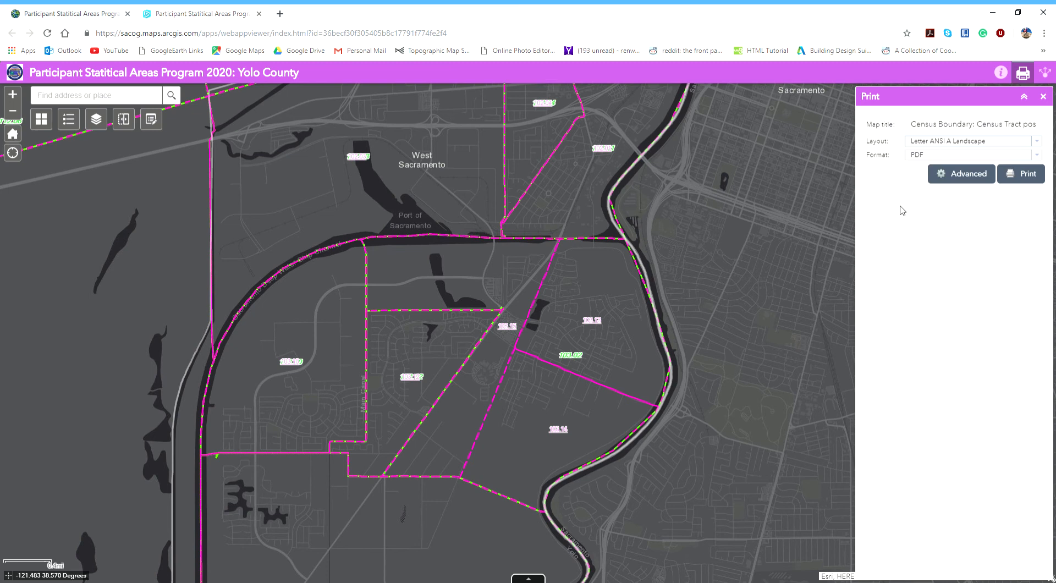
{"action": "left_click", "coordinate": [1037, 156]}
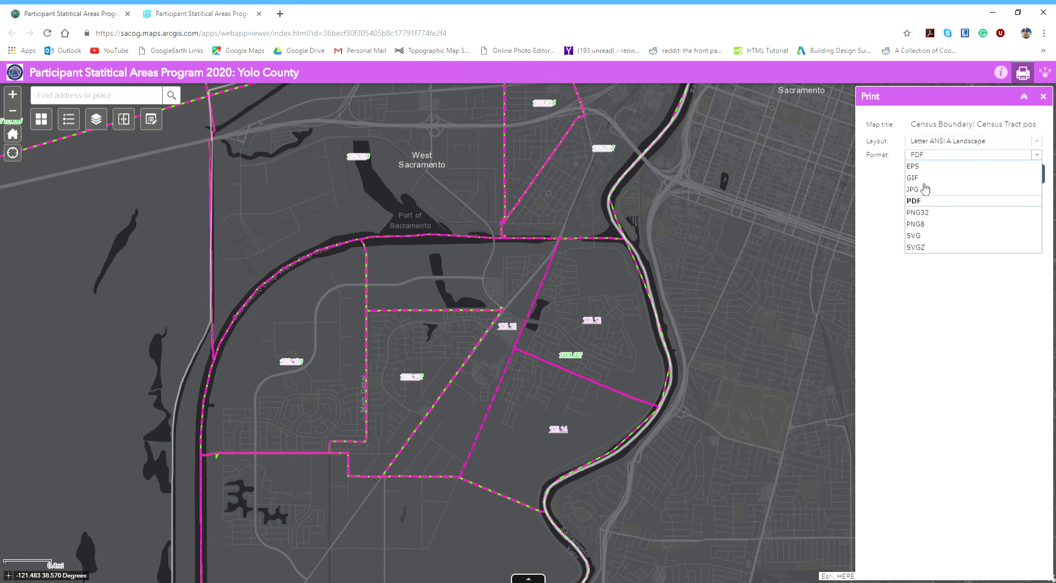
{"action": "left_click", "coordinate": [922, 205]}
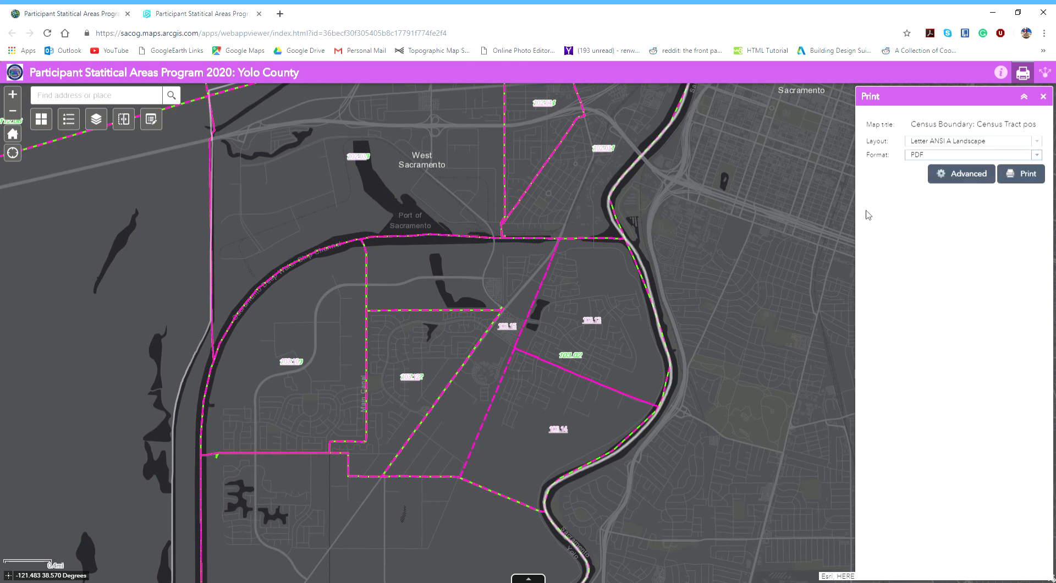
- In the advanced print settings, enter the author's name and set the print quality to 300 DPI
{"action": "left_click", "coordinate": [950, 179]}
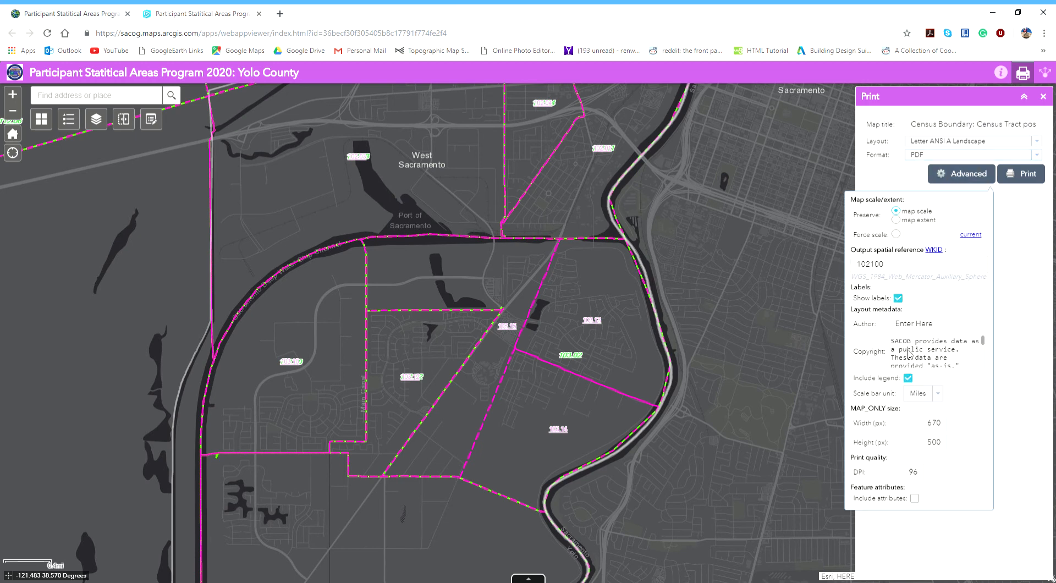
{"action": "left_click", "coordinate": [938, 324]}
{"action": "key", "text": "BackSpace"}
{"action": "type", "text": "Warren"}
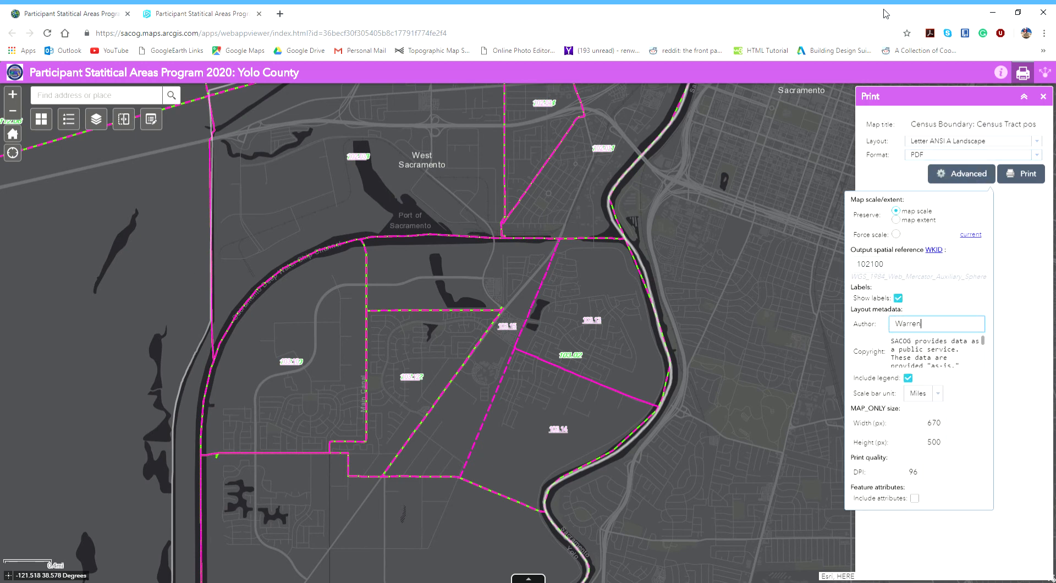
{"action": "left_click", "coordinate": [922, 363]}
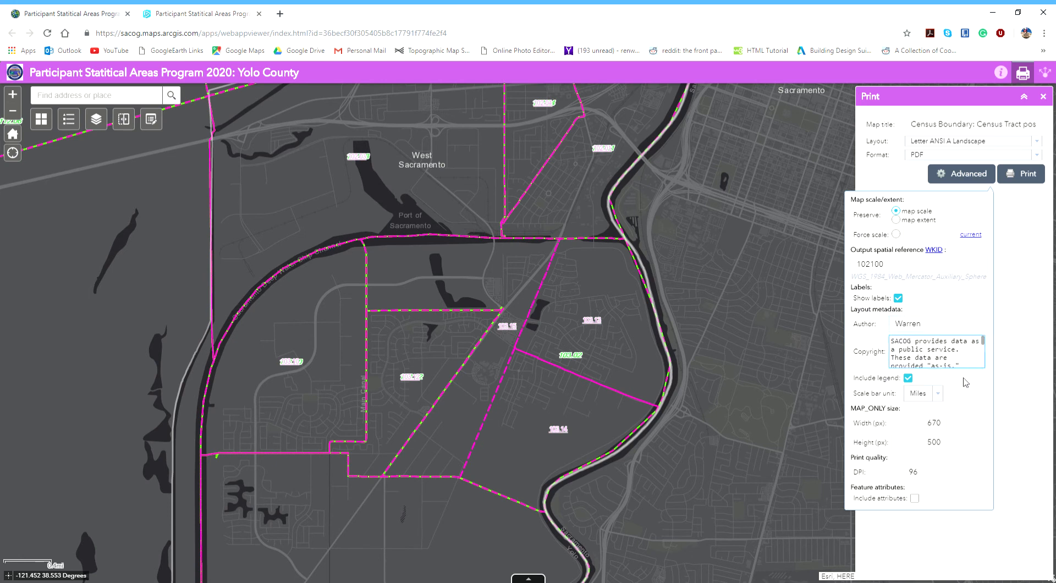
{"action": "left_click", "coordinate": [881, 471]}
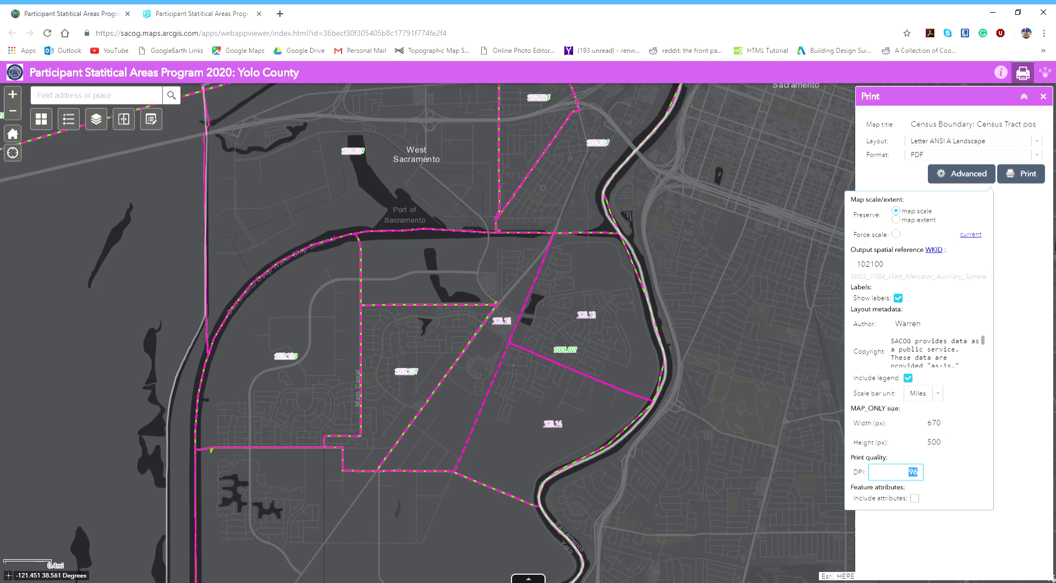
{"action": "type", "text": "0"}
{"action": "type", "text": "300"}
{"action": "left_click", "coordinate": [1014, 329]}
- Print the titled map to PDF and open the resulting file, dismissing the Adobe Acrobat pop-up
{"action": "left_click", "coordinate": [1030, 175]}
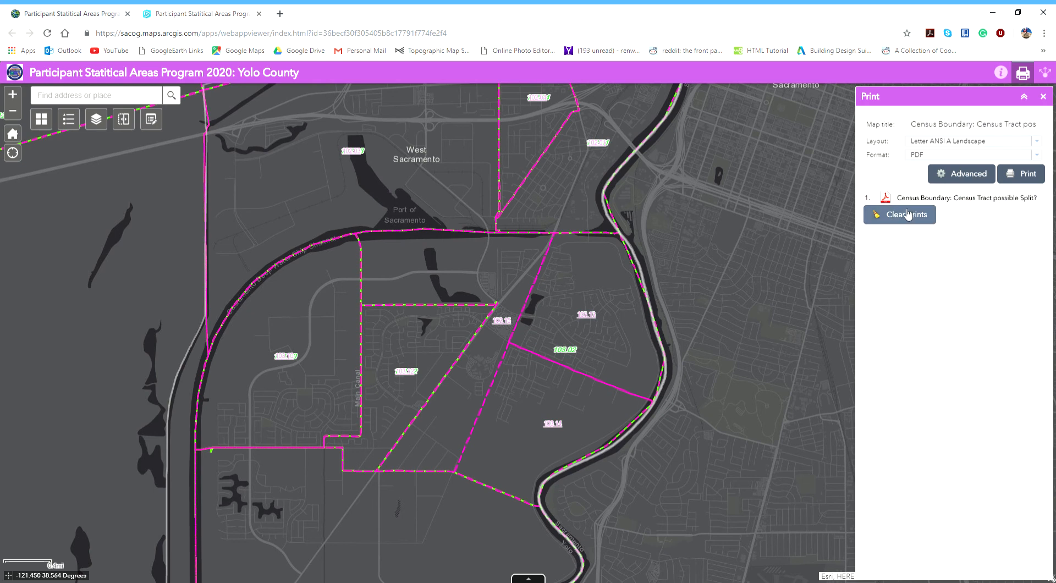
{"action": "left_click", "coordinate": [922, 198]}
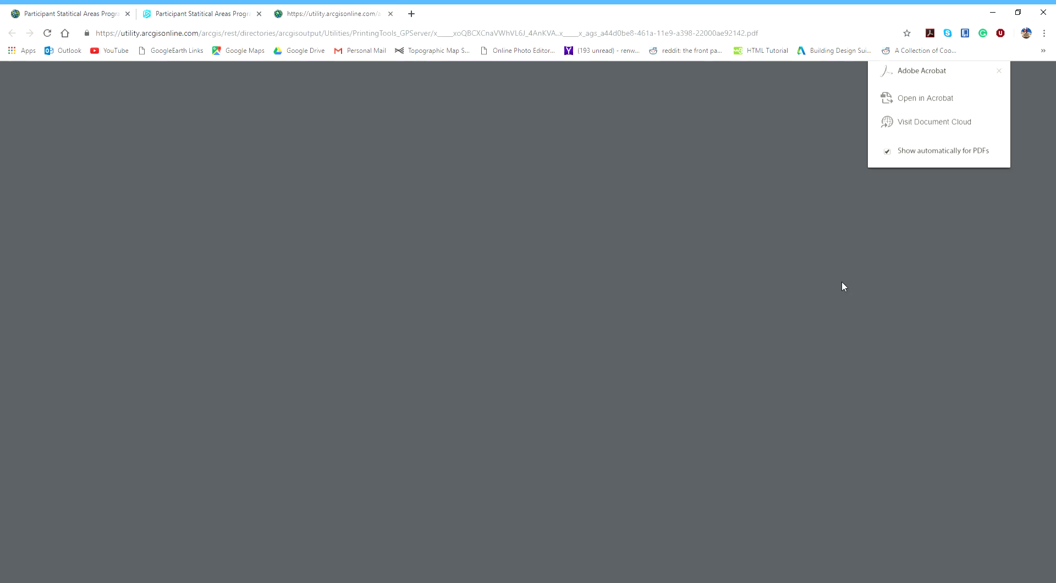
{"action": "left_click", "coordinate": [999, 72]}
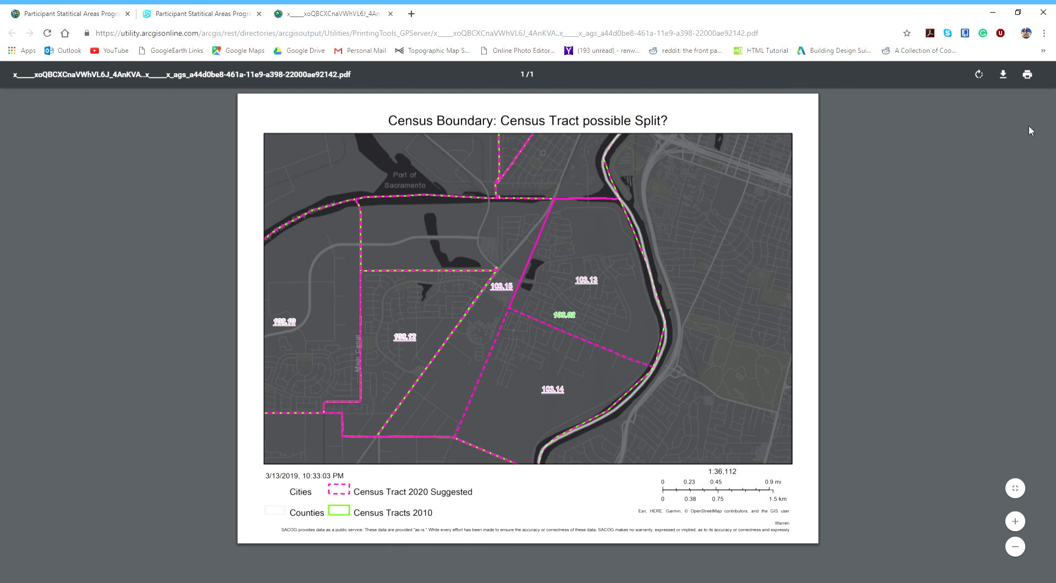
- Download the printed map PDF and close its browser tab
{"action": "left_click", "coordinate": [1012, 77]}
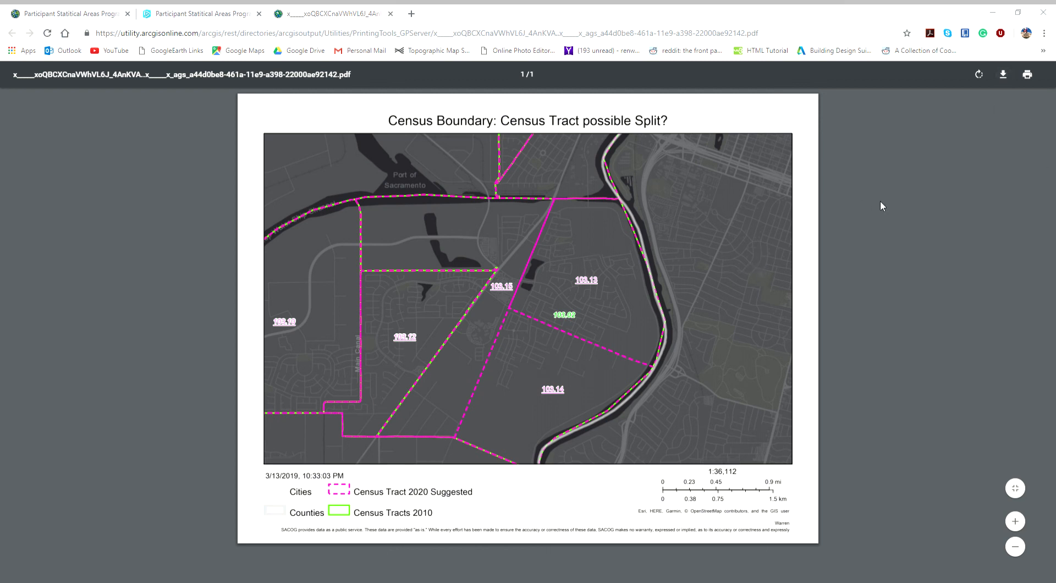
{"action": "left_click", "coordinate": [517, 286]}
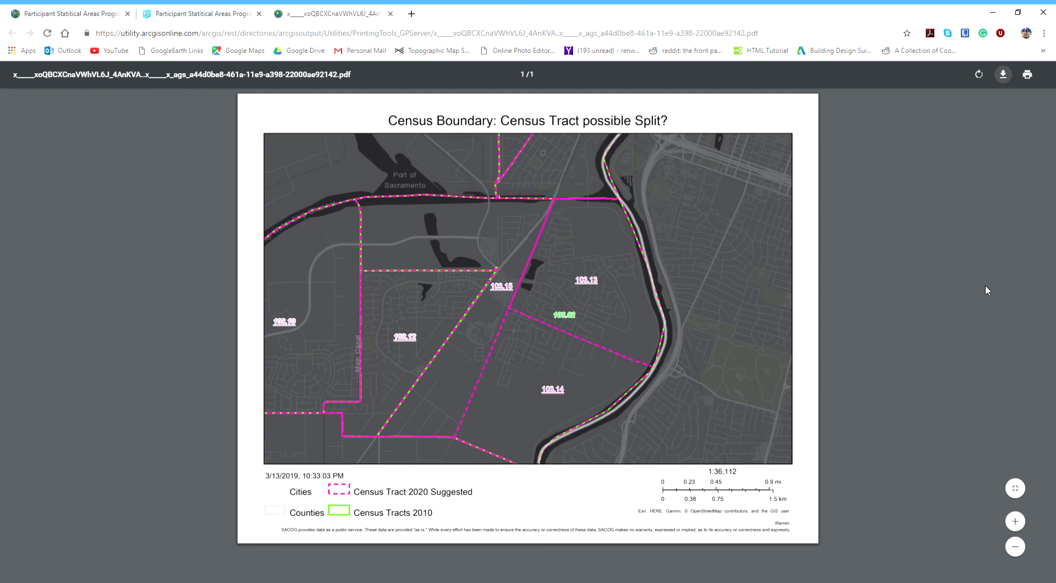
{"action": "left_click", "coordinate": [390, 13]}
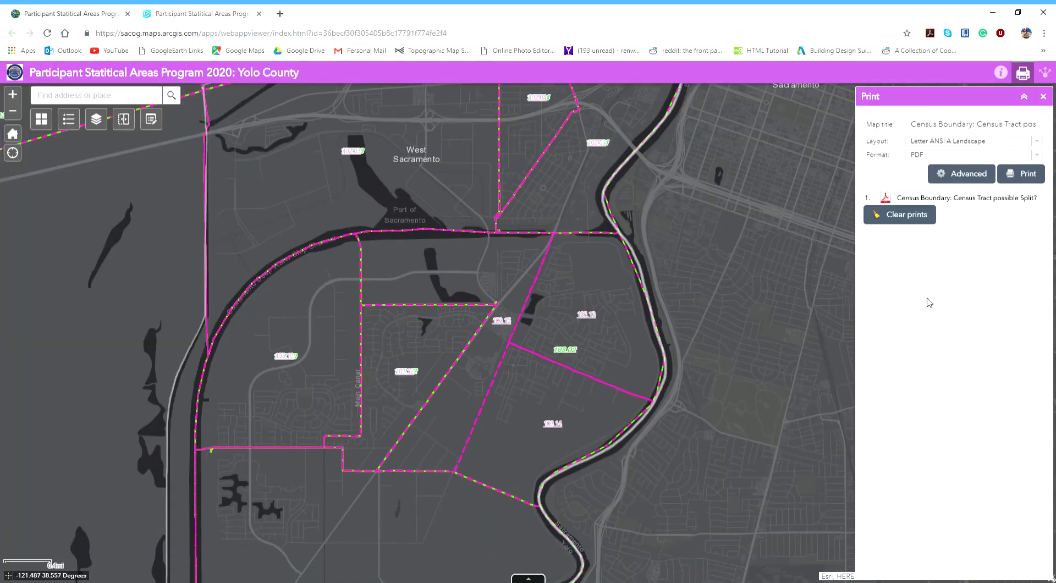
- Close the print tool and return the map to its default county-wide extent
{"action": "left_click", "coordinate": [1024, 74]}
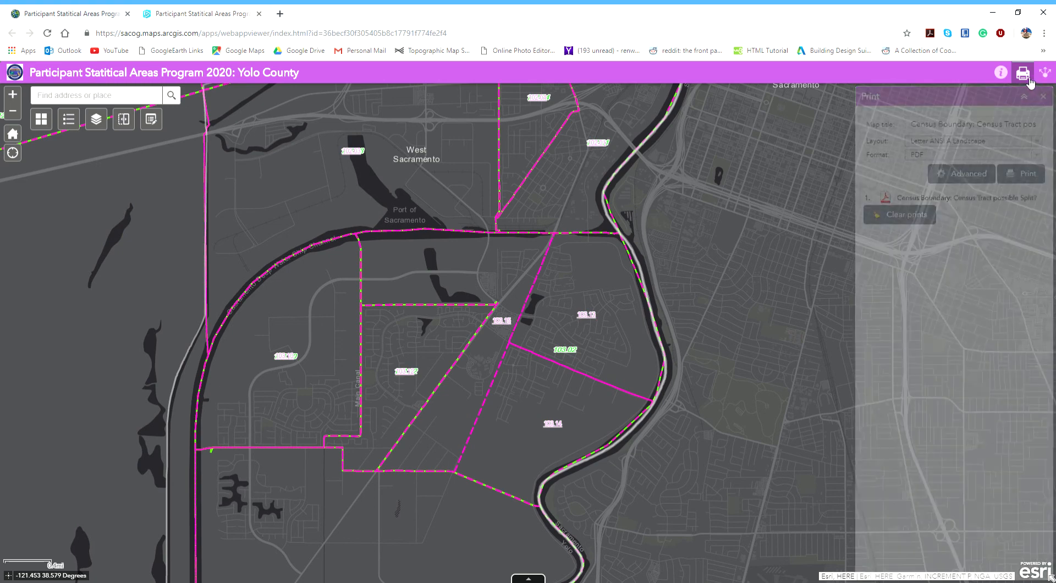
{"action": "left_click", "coordinate": [1029, 78]}
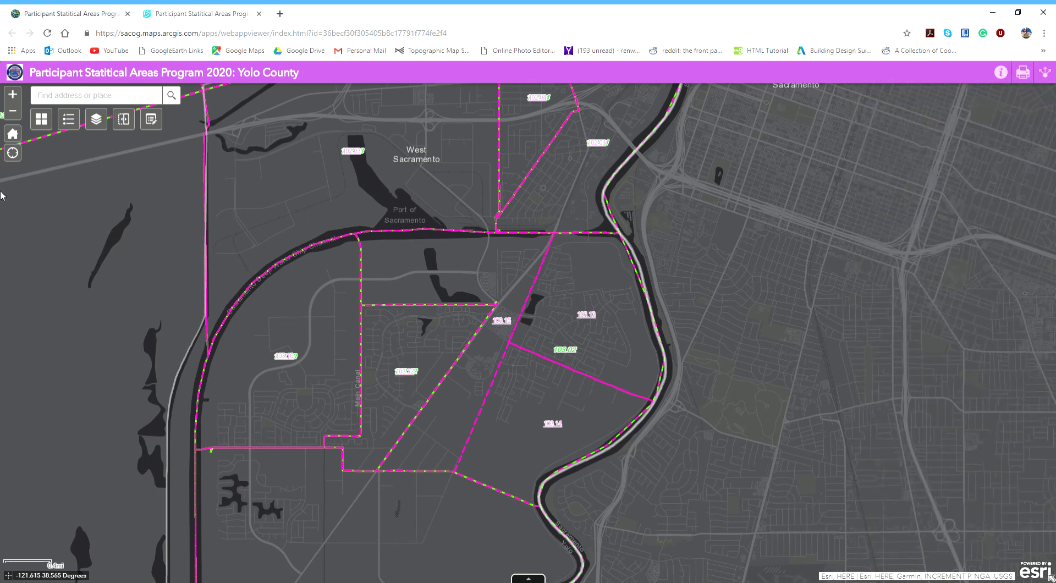
{"action": "left_click", "coordinate": [20, 139]}
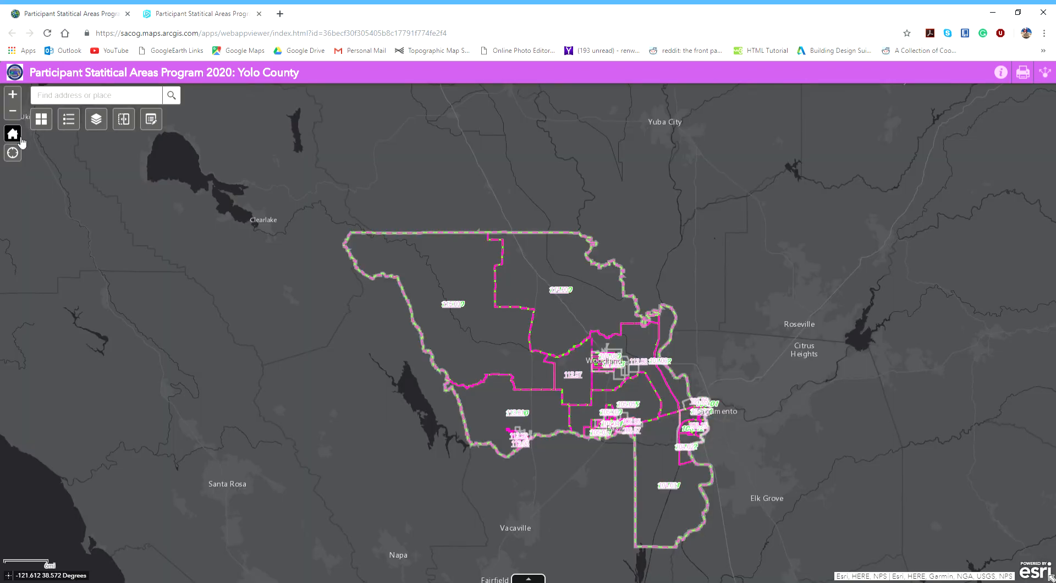